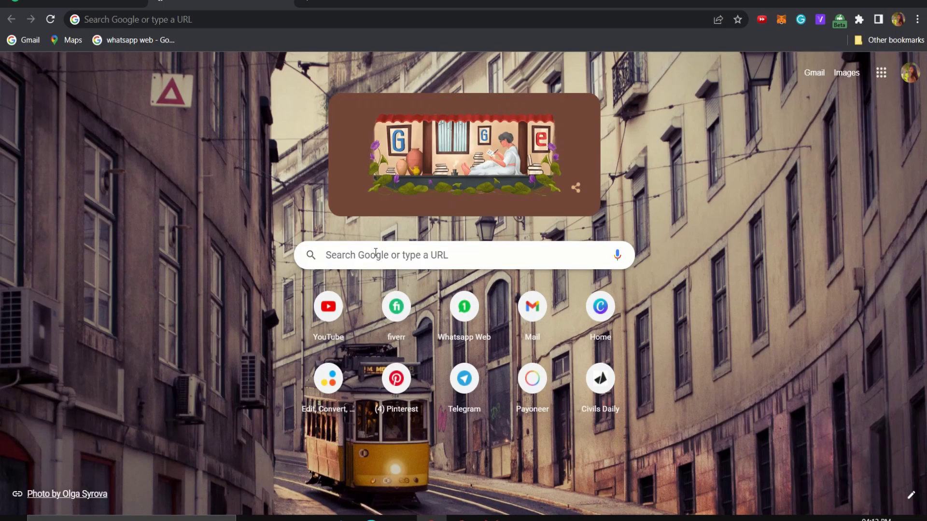
Search the web for 'pngwing' and open the PNGWing site
left_click(376, 255)
type("p")
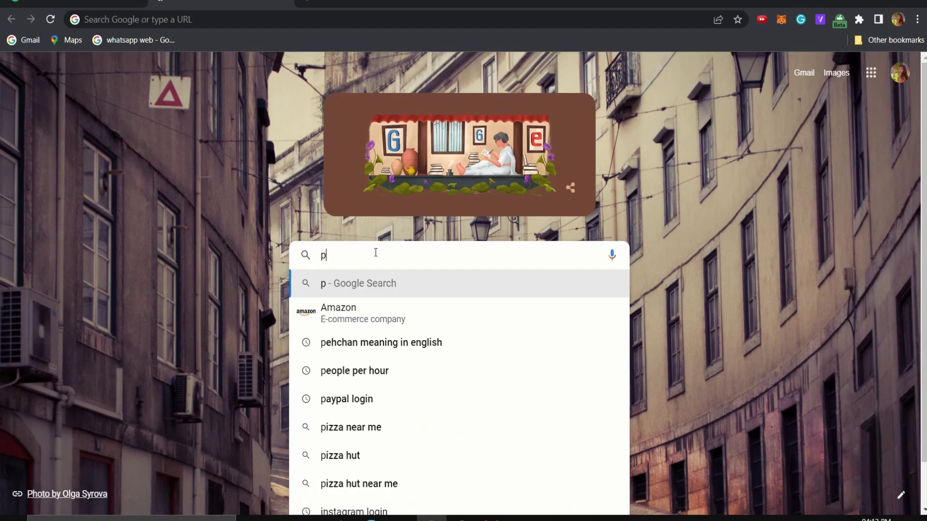
type("ngwing")
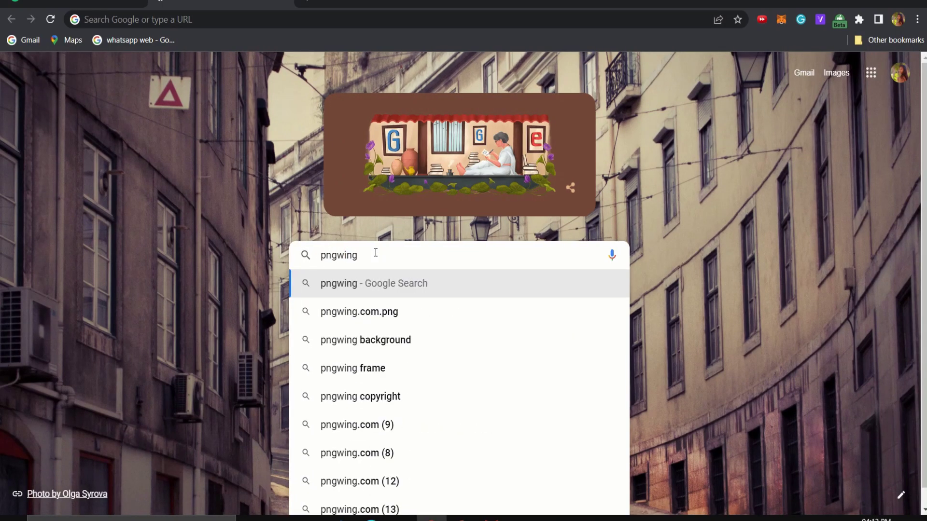
key("Return")
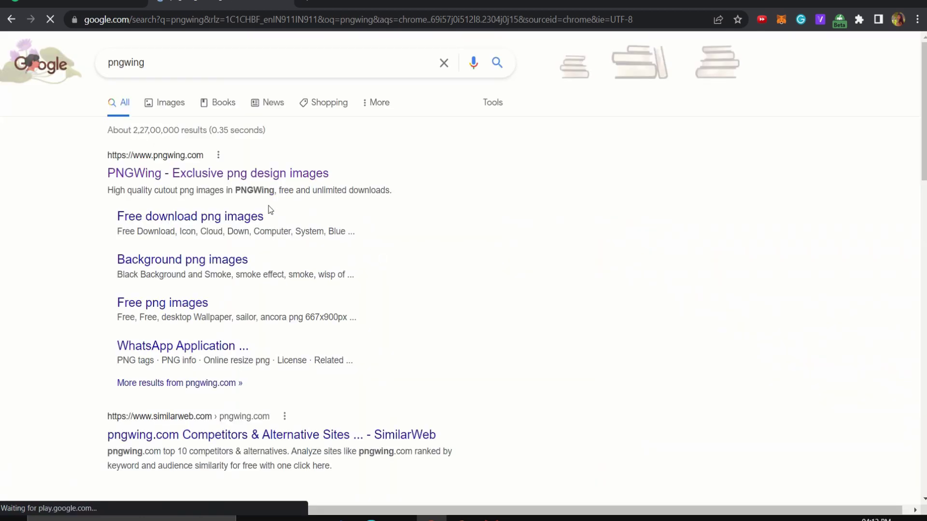
left_click(243, 177)
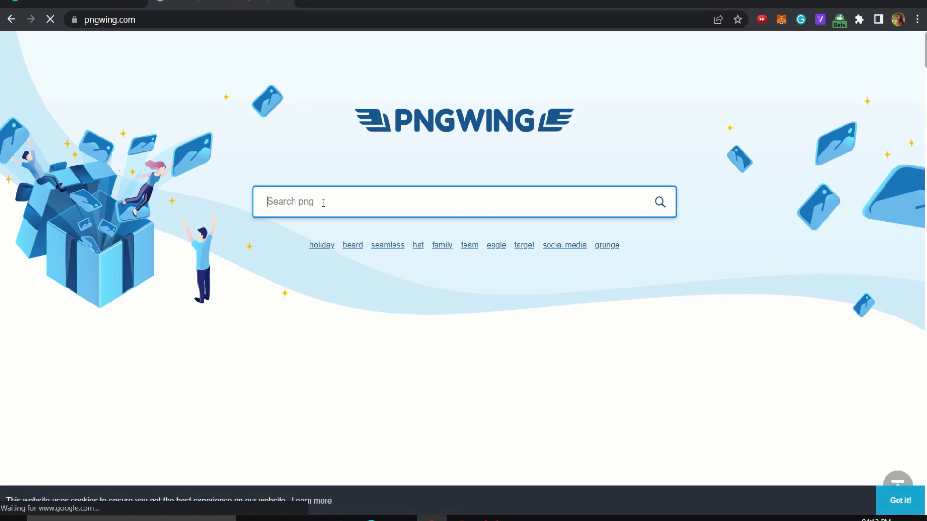
Search PNGWing for phone images and open the iPhone X frame image page
type("phone")
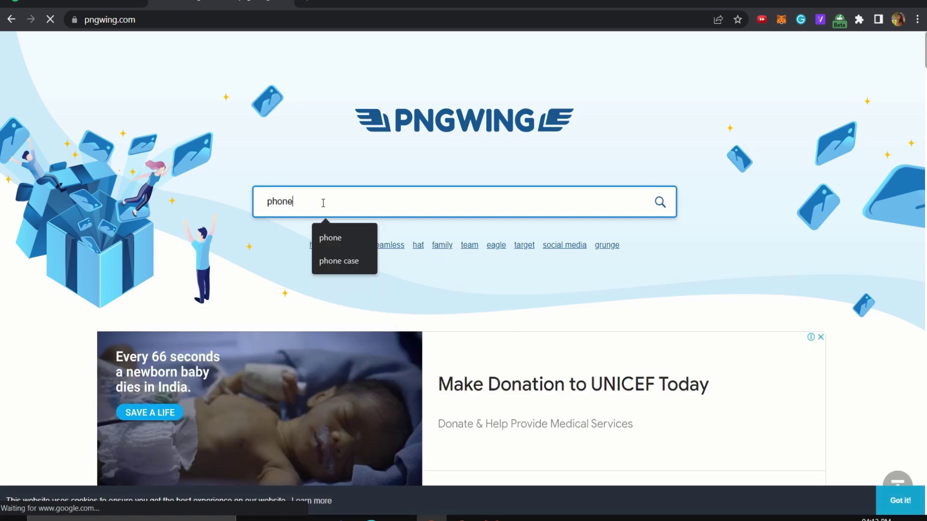
key("Return")
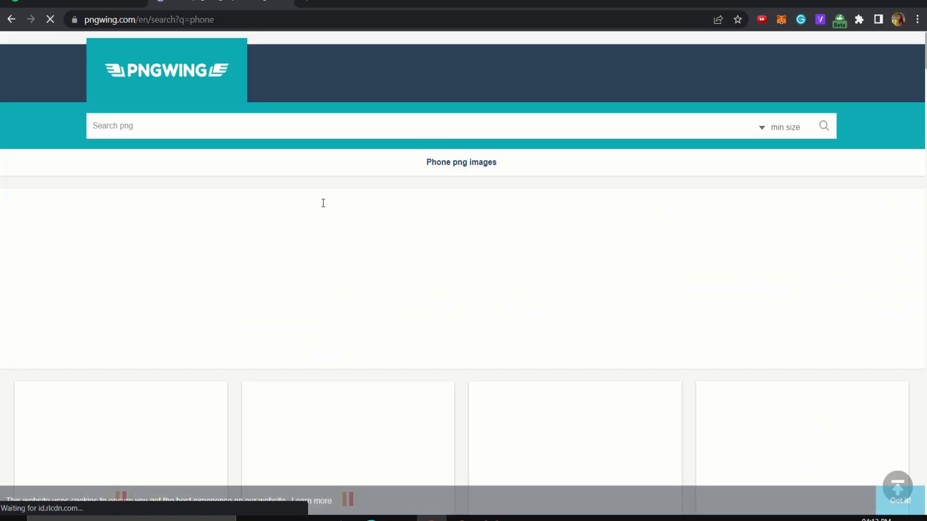
scroll(456, 377, "down", 5)
scroll(456, 377, "down", 3)
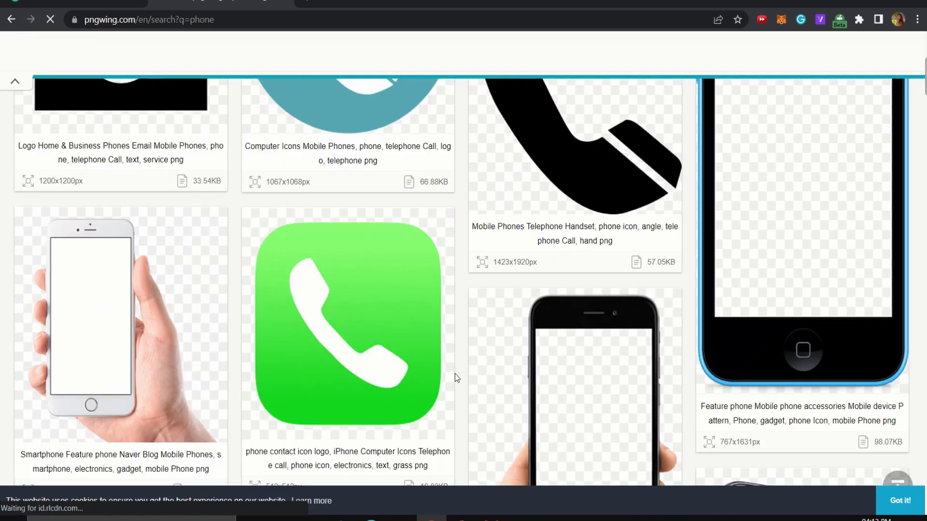
scroll(456, 377, "down", 5)
scroll(455, 375, "down", 5)
scroll(455, 375, "down", 5)
scroll(455, 374, "down", 3)
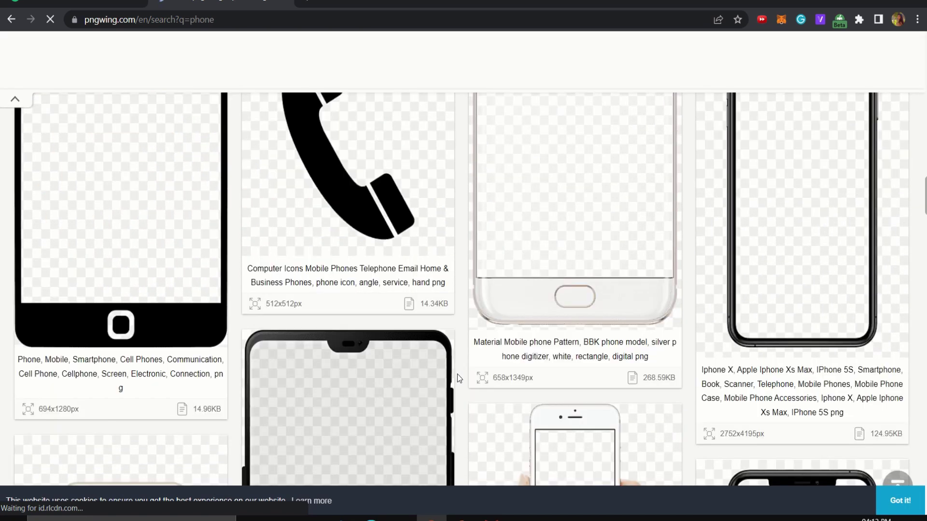
scroll(456, 375, "up", 4)
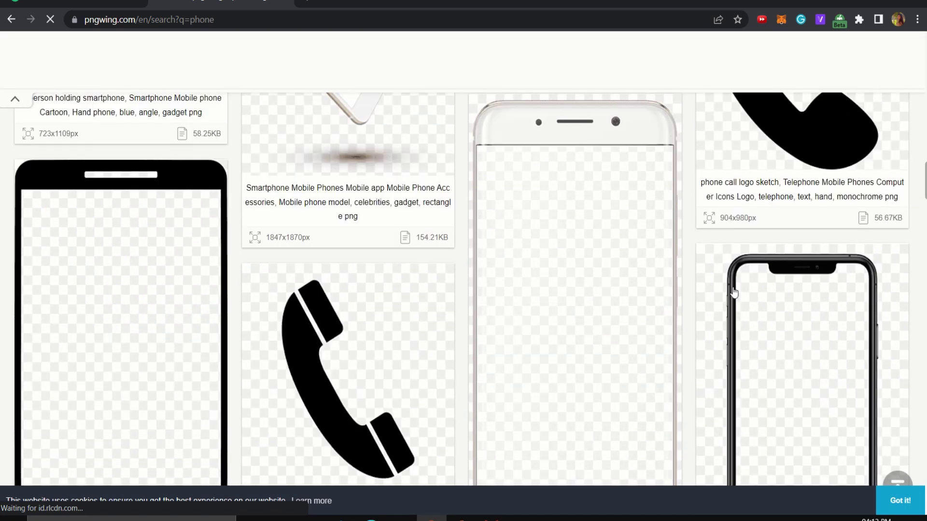
left_click(799, 327)
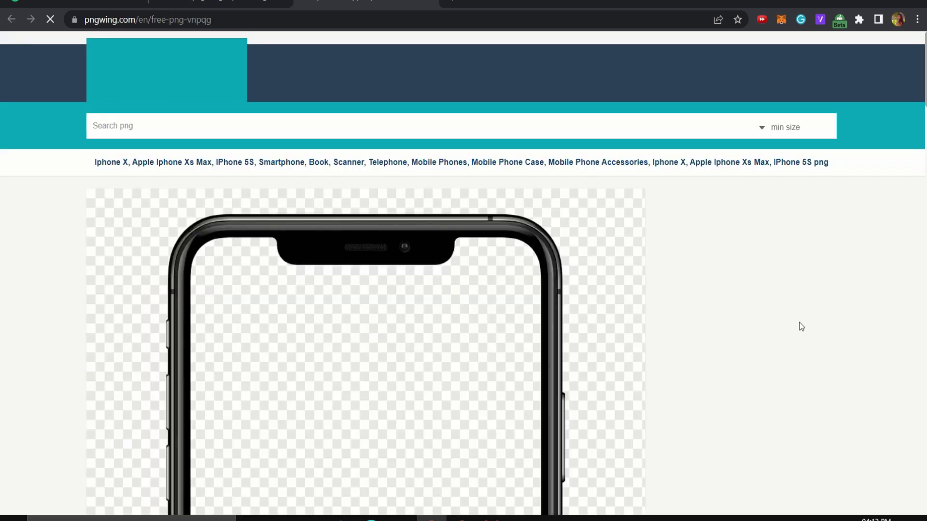
Download the iPhone X frame PNG and pass the click-in-order character check
scroll(639, 353, "down", 3)
scroll(640, 353, "down", 3)
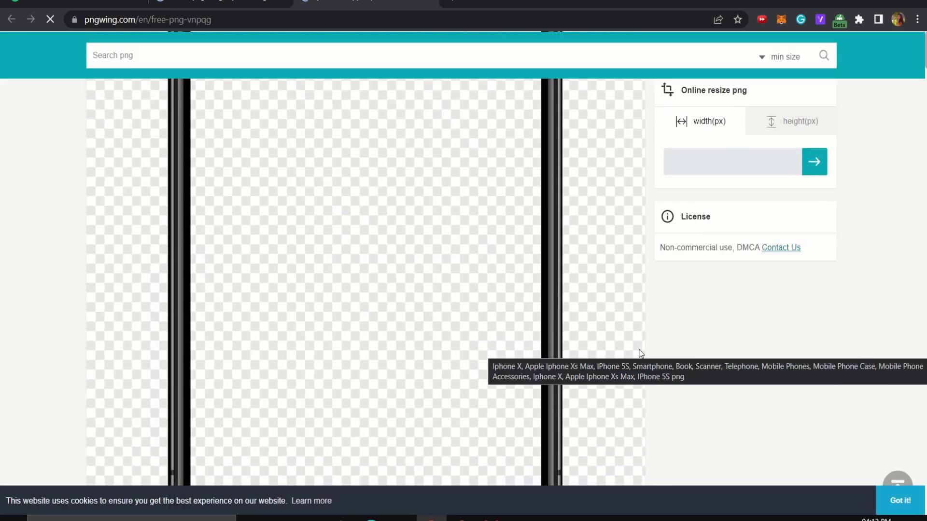
scroll(574, 322, "down", 5)
scroll(575, 321, "down", 5)
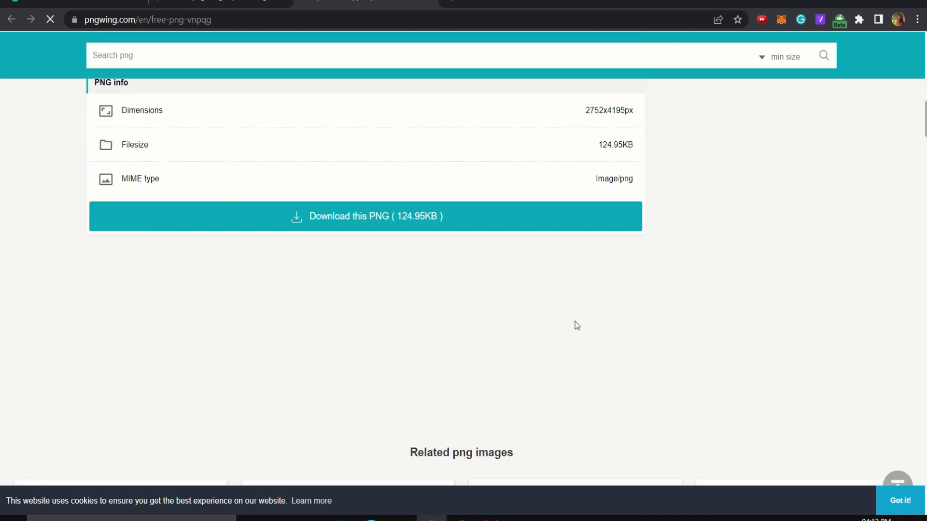
left_click(348, 217)
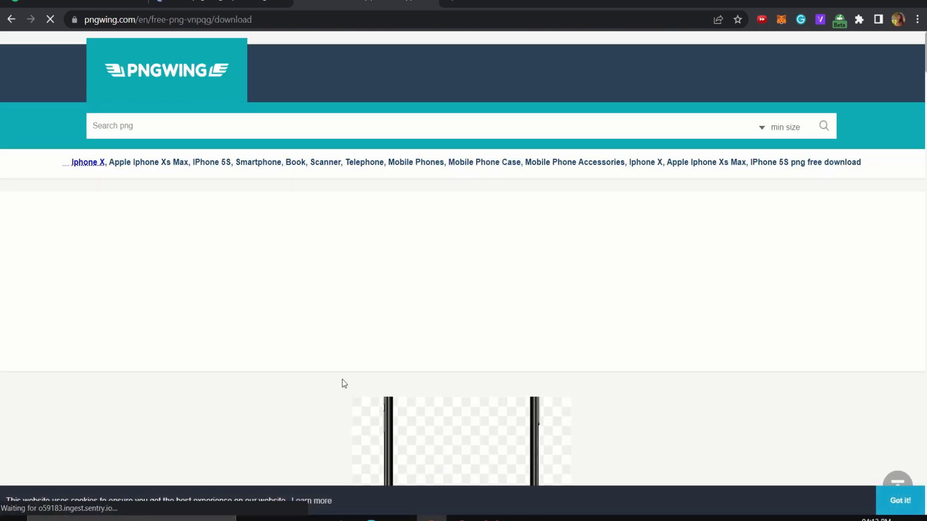
scroll(344, 383, "down", 7)
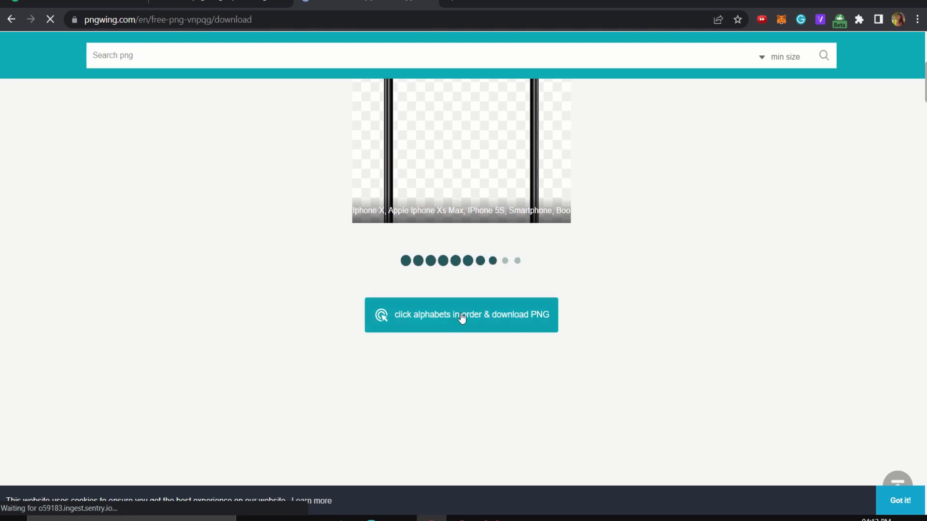
left_click(462, 316)
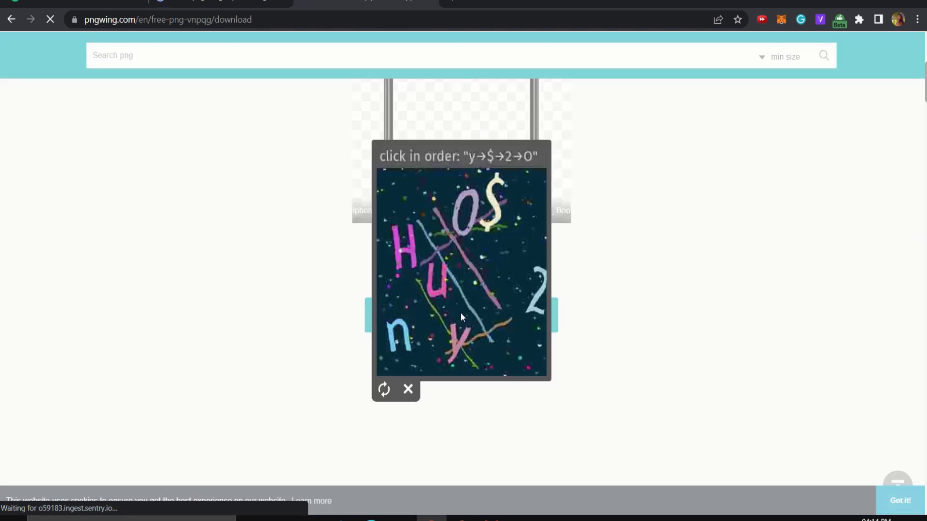
left_click(457, 345)
left_click(492, 203)
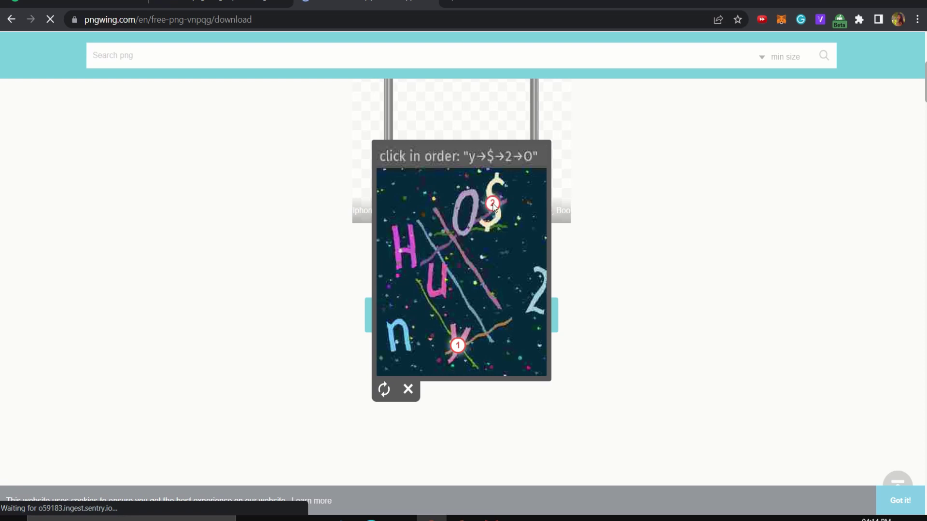
left_click(541, 301)
left_click(461, 203)
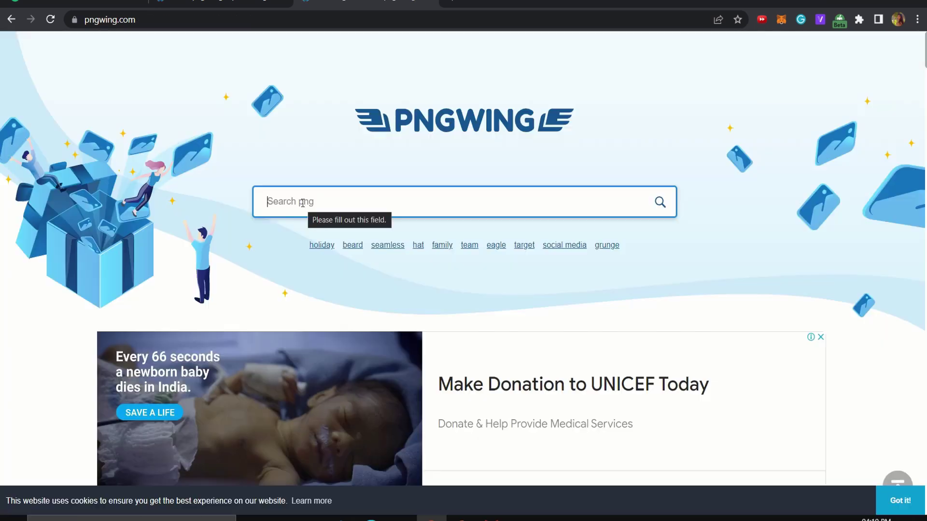
Search 'jeep' and open the red Jeep Chrysler SUV PNG page, scrolling to its download button
left_click(303, 203)
type("jeep")
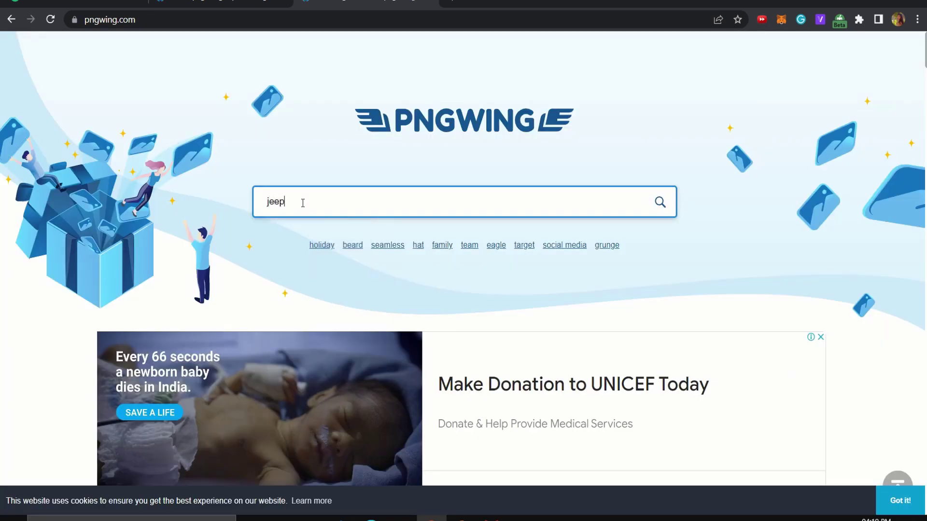
scroll(459, 340, "down", 3)
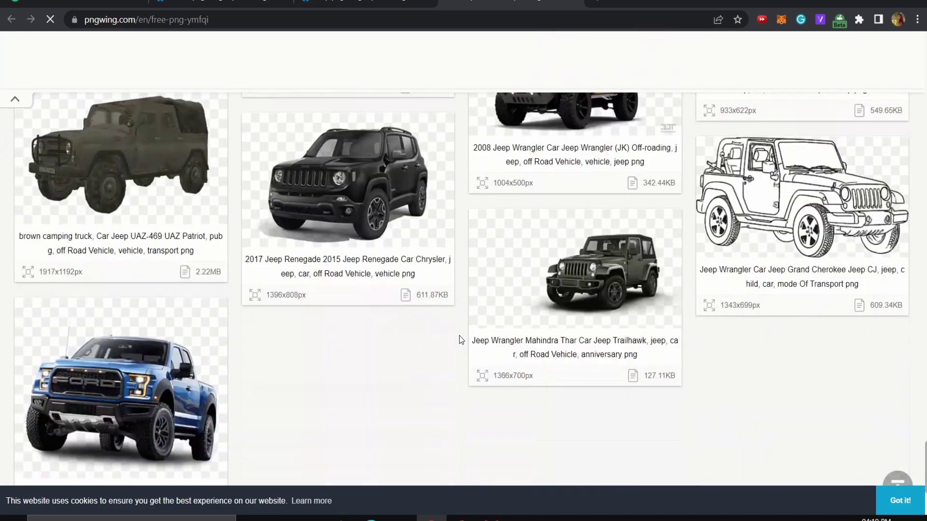
scroll(459, 340, "down", 1)
scroll(459, 340, "down", 2)
scroll(458, 335, "down", 4)
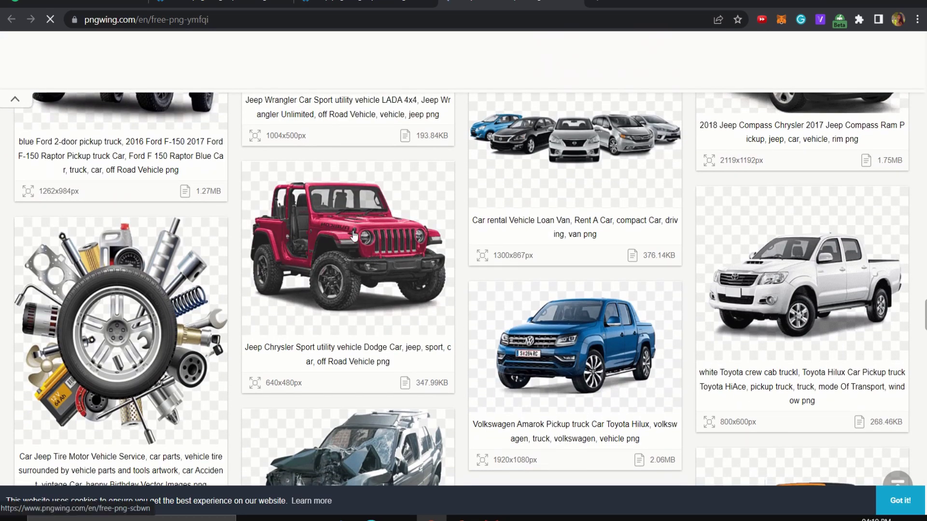
left_click(352, 233)
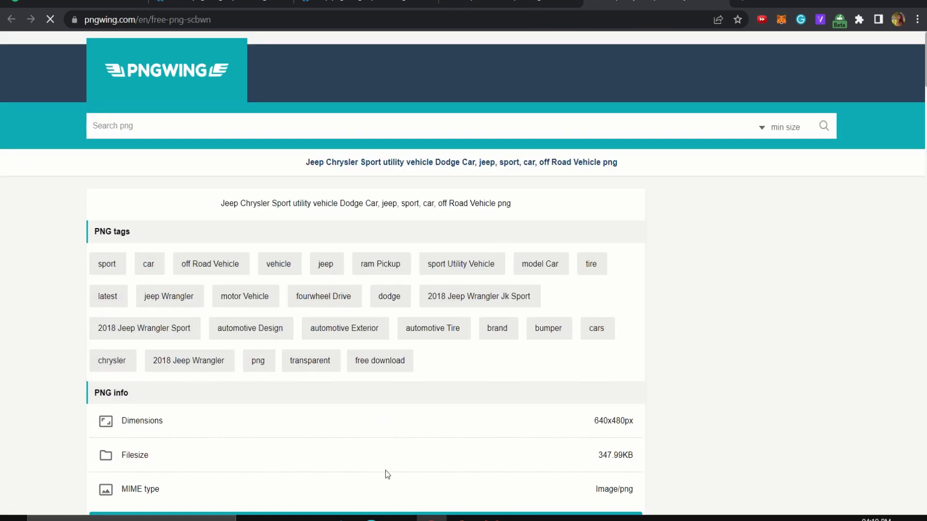
scroll(386, 472, "down", 7)
scroll(385, 472, "down", 2)
scroll(345, 237, "down", 3)
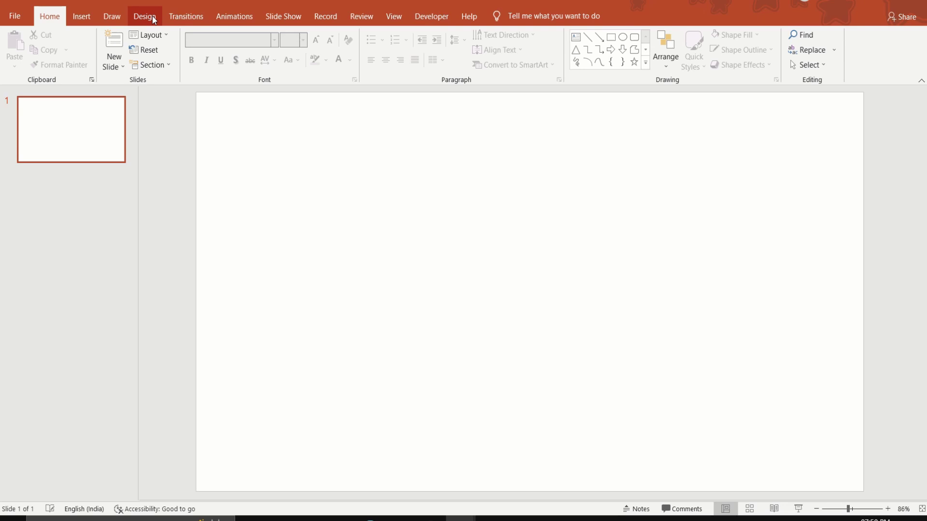
Set a custom slide size of 1540 × 1200 px and choose Maximize for content scaling
left_click(153, 18)
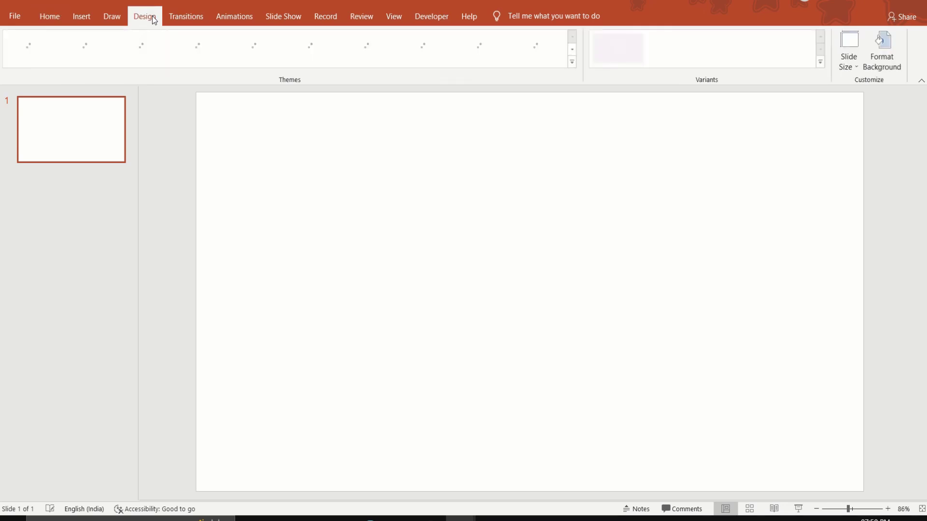
left_click(846, 62)
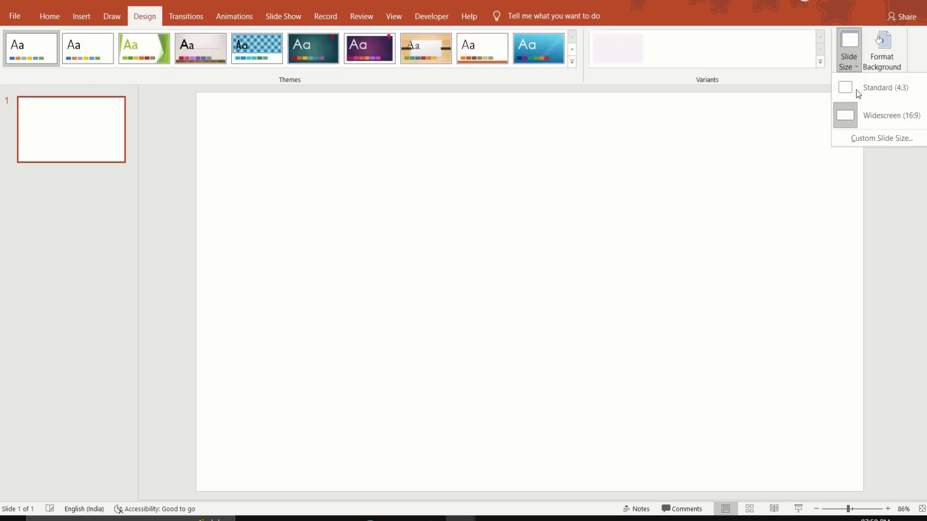
left_click(880, 139)
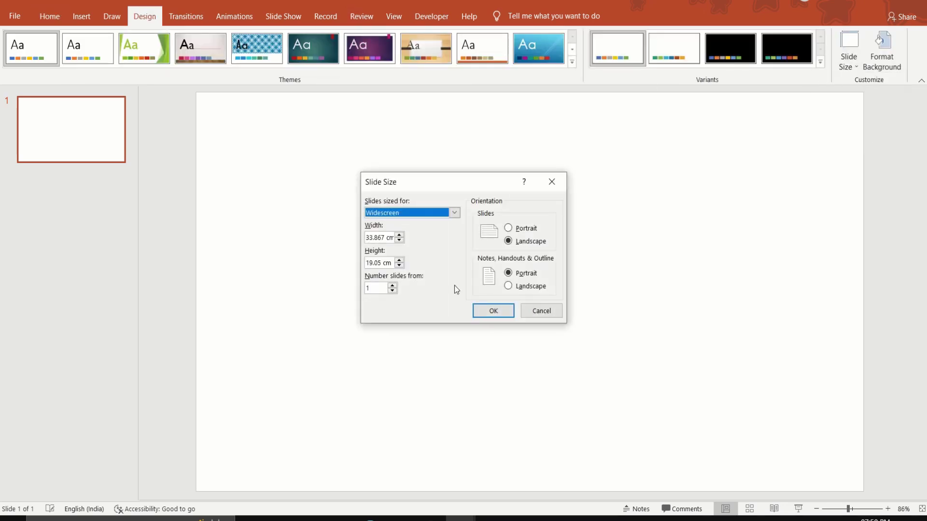
left_click(388, 238)
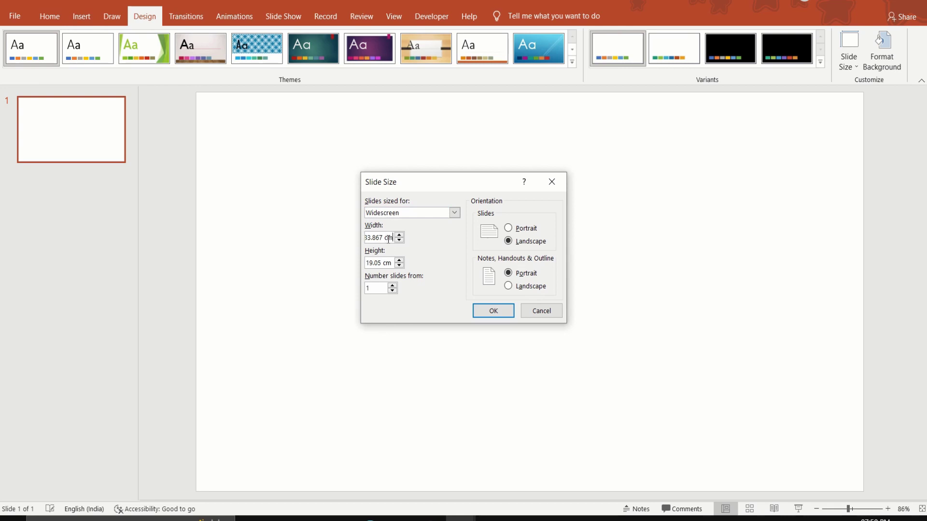
key("BackSpace")
key("BackSpace")
key("BackSpace")
type("1540")
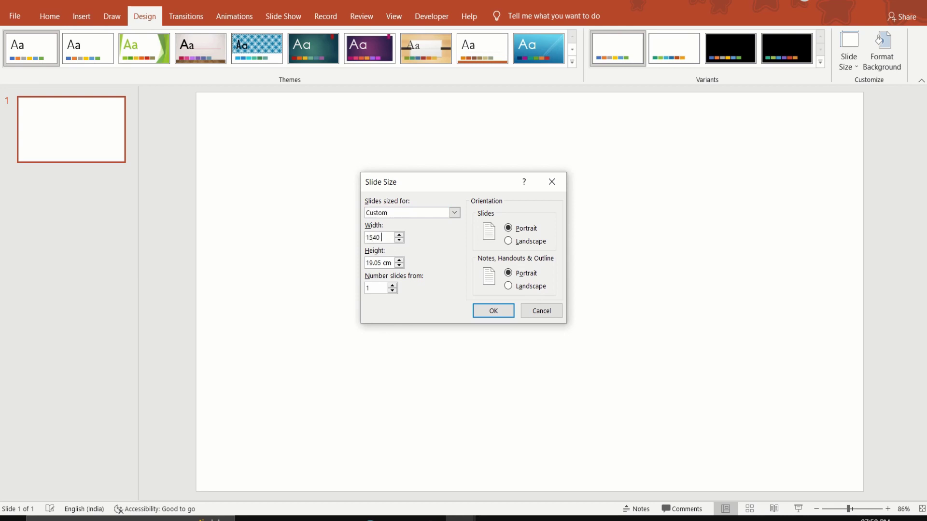
type("px")
type("200")
type(" px")
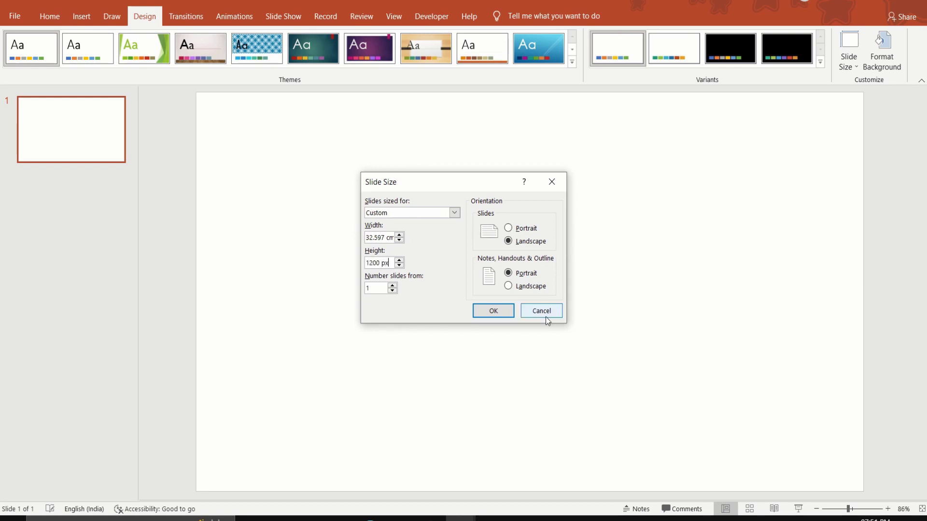
left_click(497, 312)
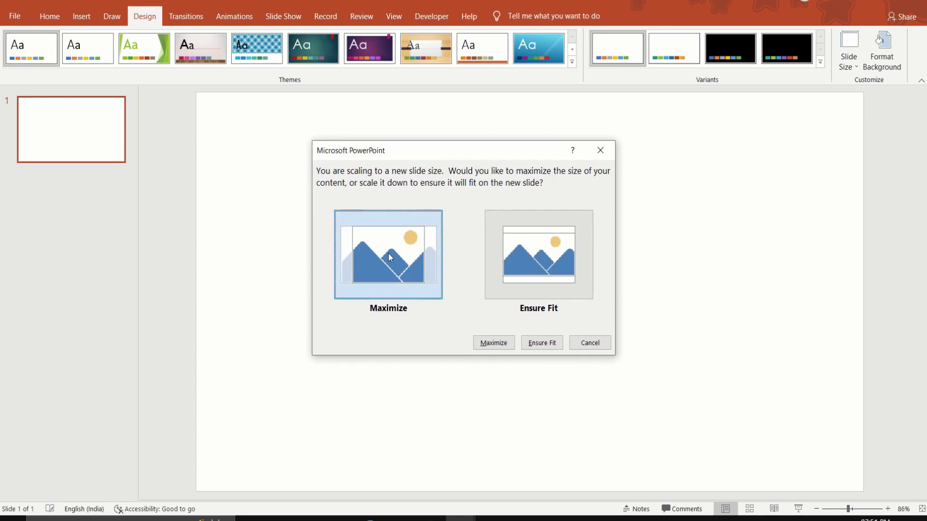
left_click(390, 257)
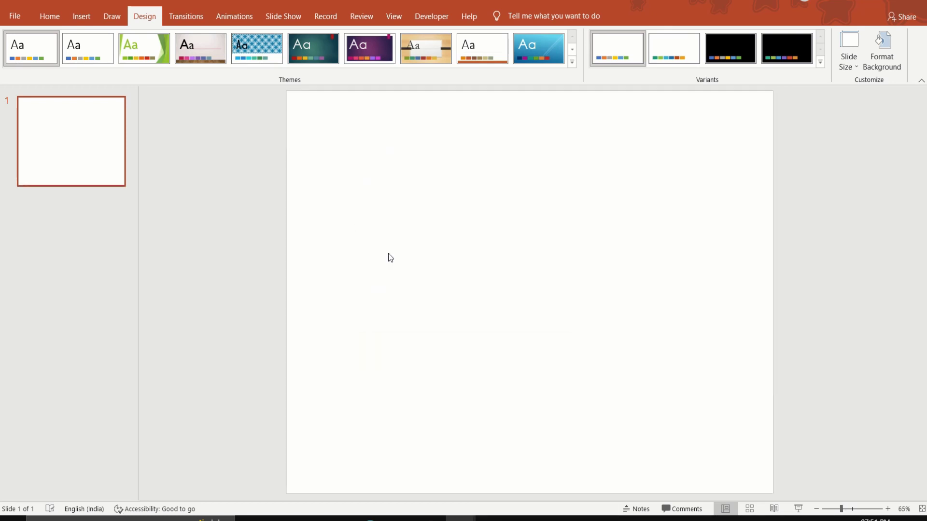
Insert the phone image pngwing.com (10) from this device onto the slide
left_click(81, 16)
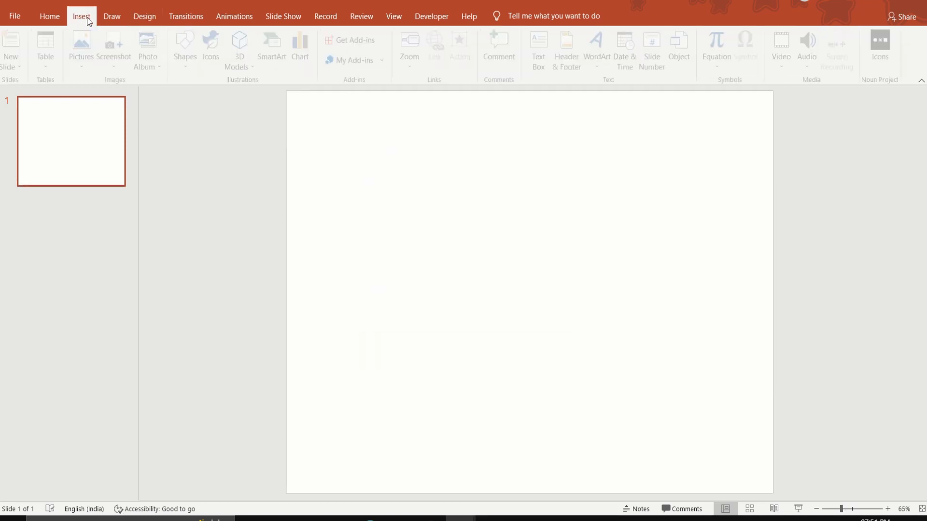
left_click(87, 58)
left_click(106, 99)
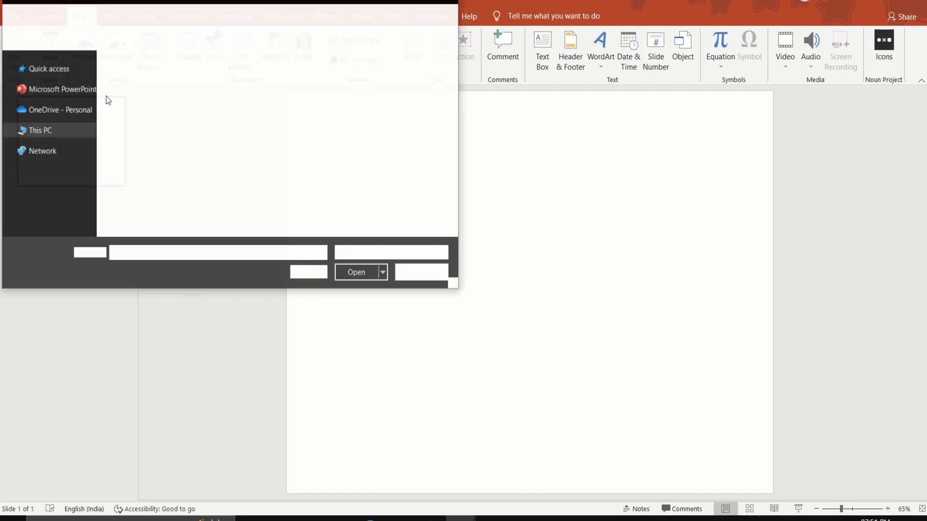
left_click(346, 105)
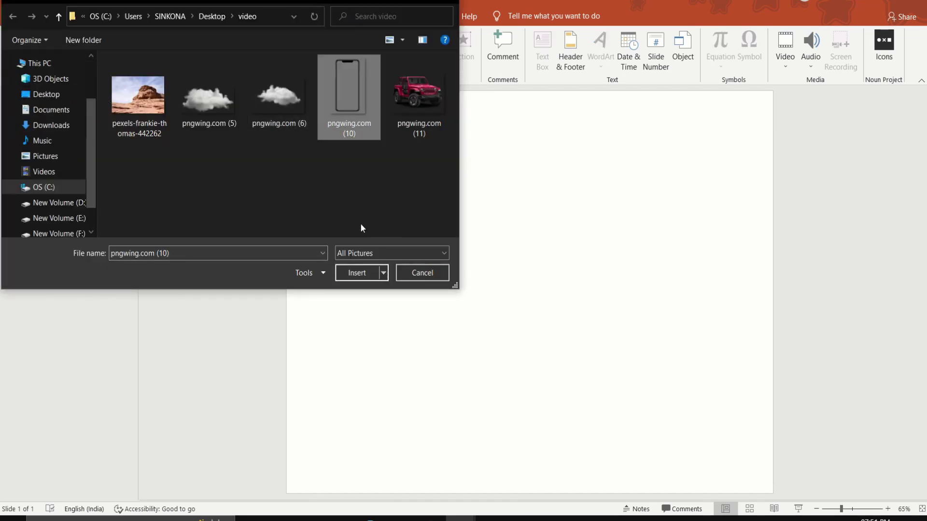
left_click(360, 277)
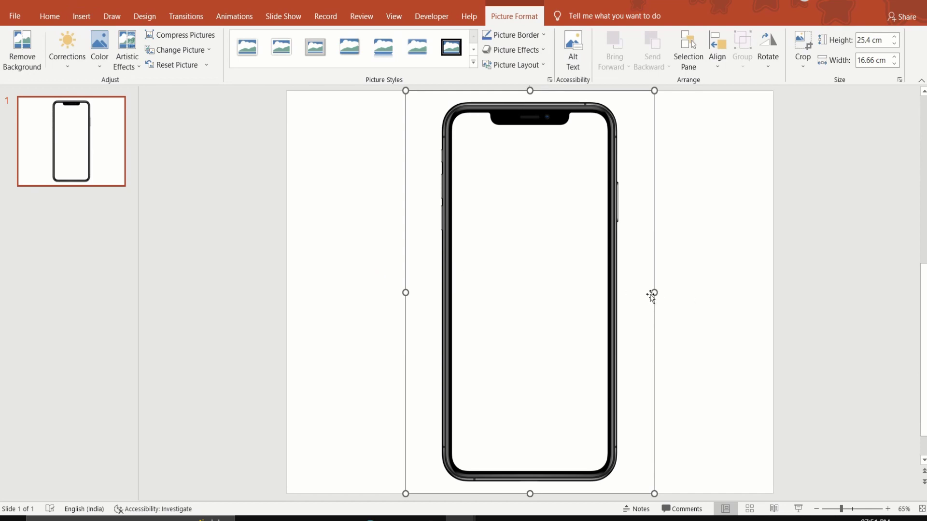
Crop the phone's empty margins, shrink it to 17.32 × 8.77 cm, and centre it
left_click(803, 46)
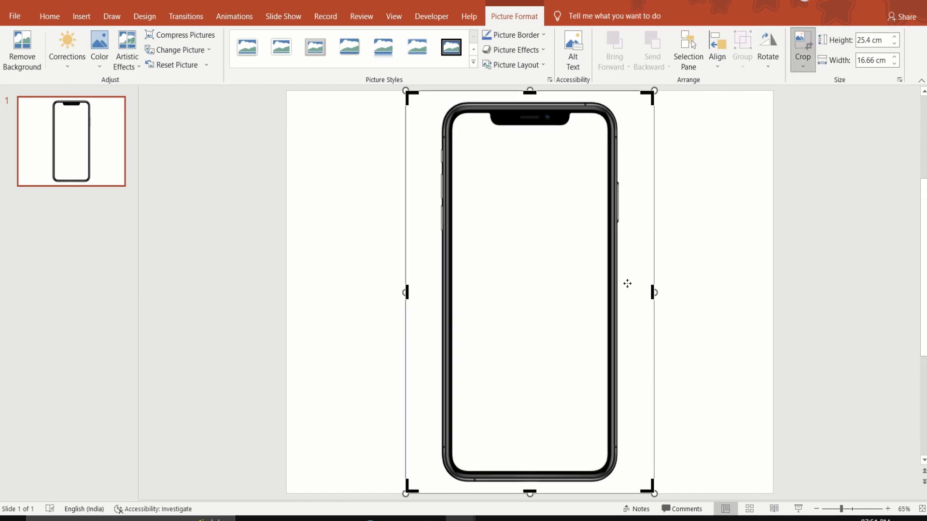
left_click_drag(651, 292, 623, 292)
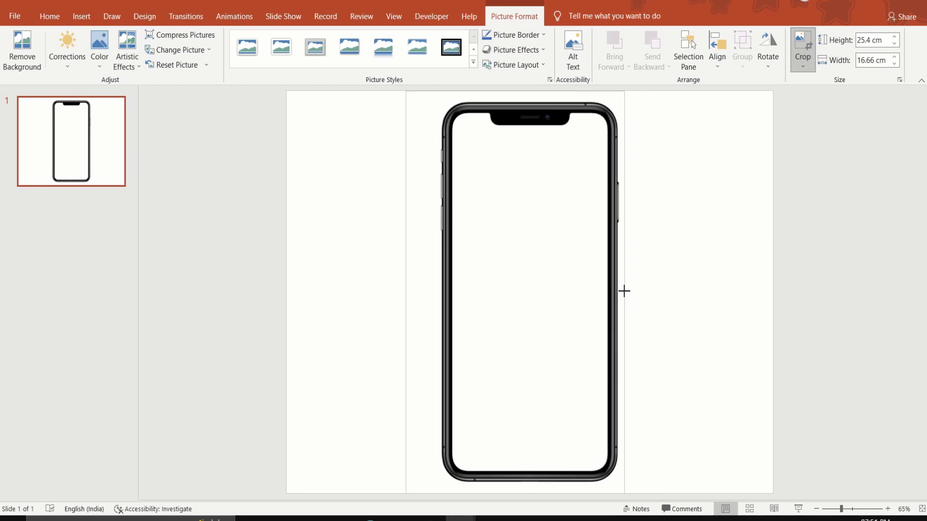
left_click_drag(514, 92, 515, 99)
left_click_drag(405, 295, 437, 295)
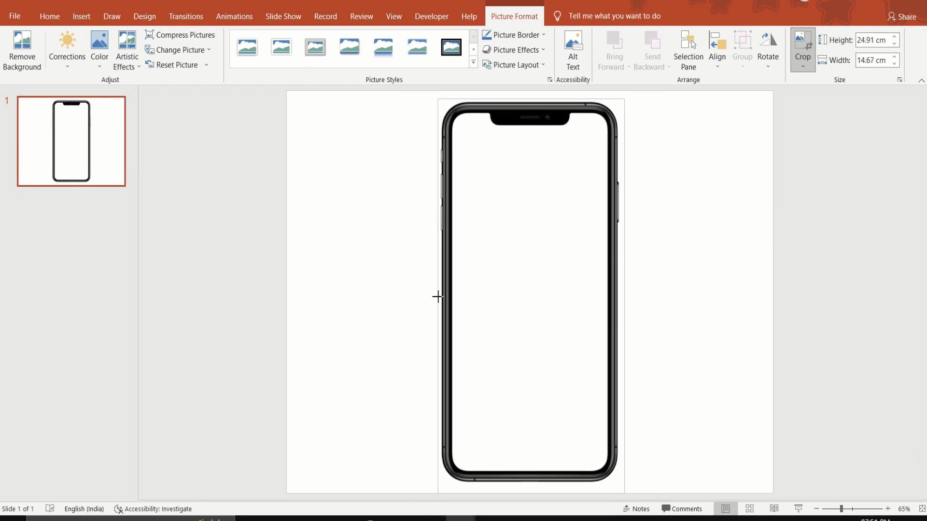
left_click_drag(529, 492, 530, 483)
left_click_drag(623, 298, 621, 294)
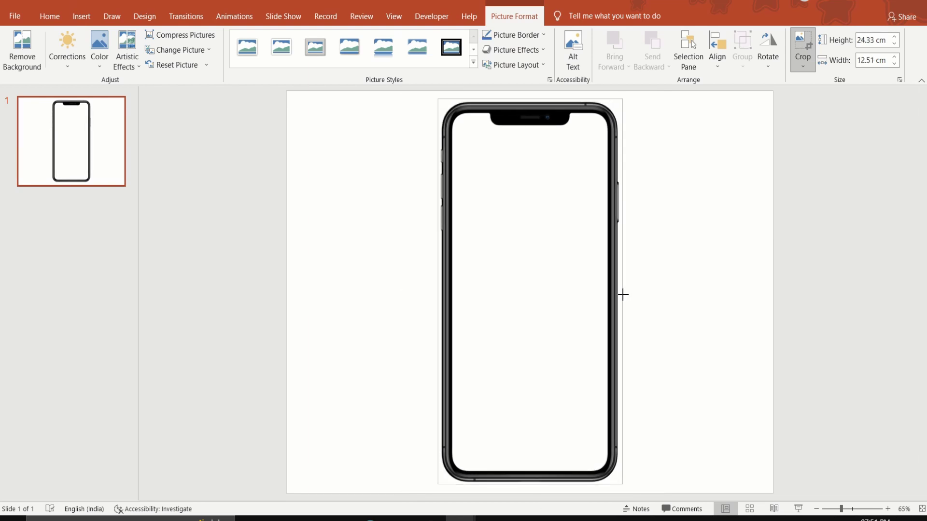
key("Escape")
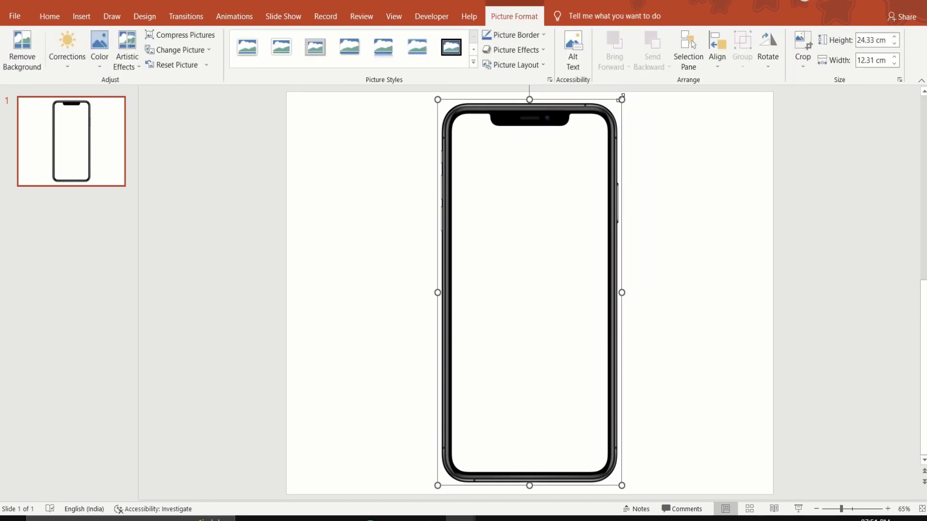
left_click_drag(621, 98, 569, 209)
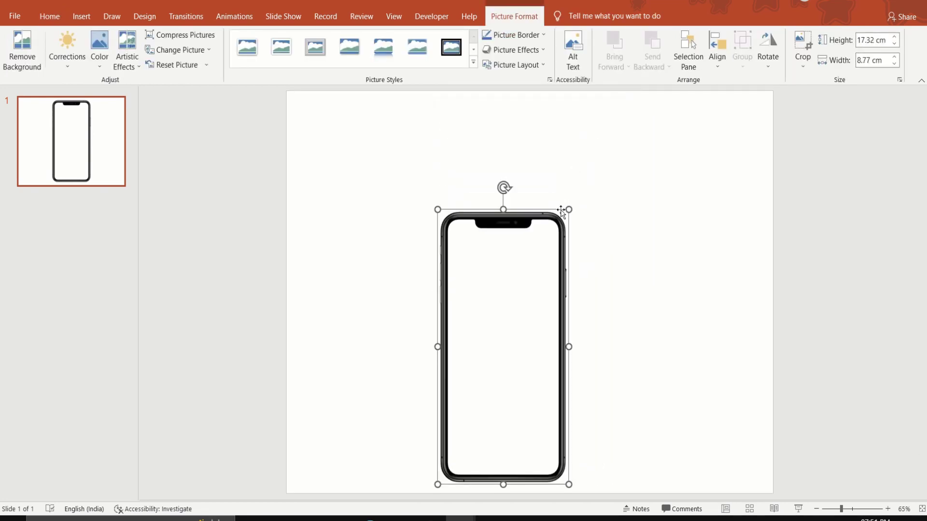
left_click_drag(561, 321, 589, 298)
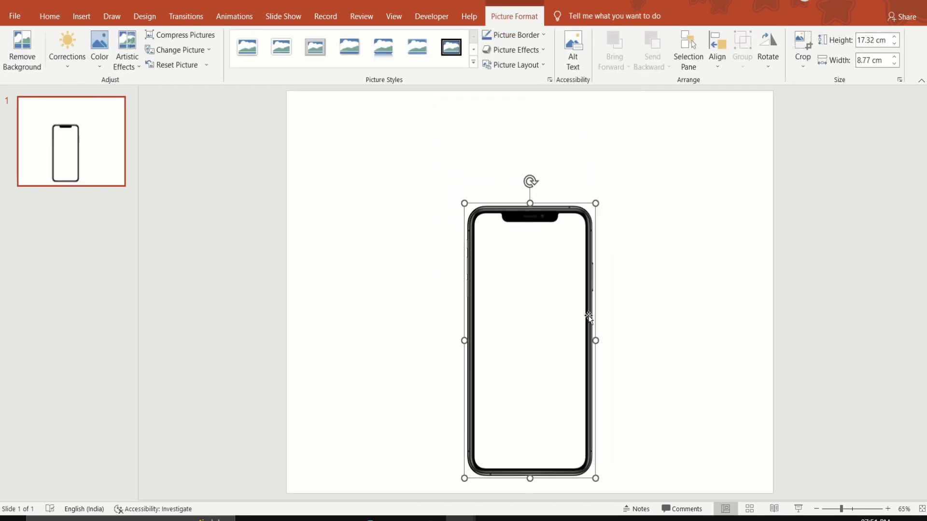
left_click(219, 160)
Insert the Jeep image pngwing.com (11) from this device onto the slide
left_click(89, 19)
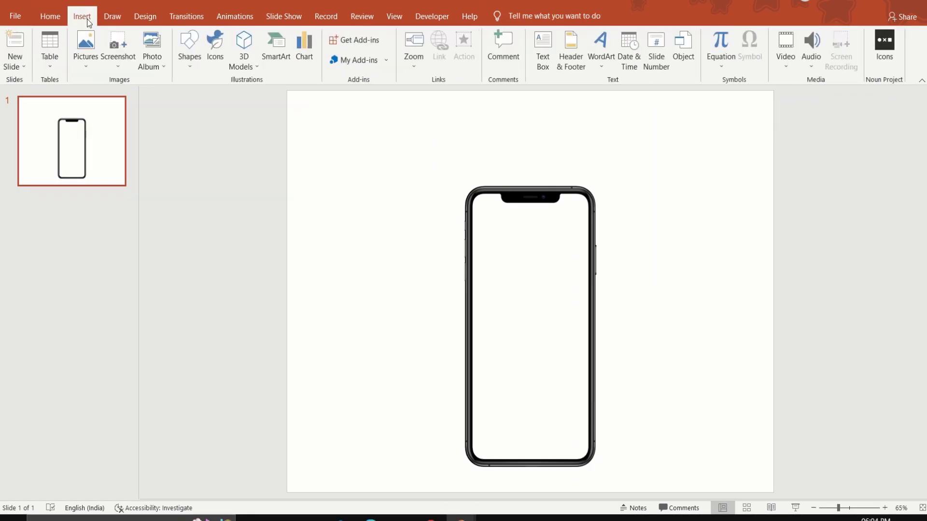
left_click(85, 59)
left_click(110, 101)
left_click(395, 104)
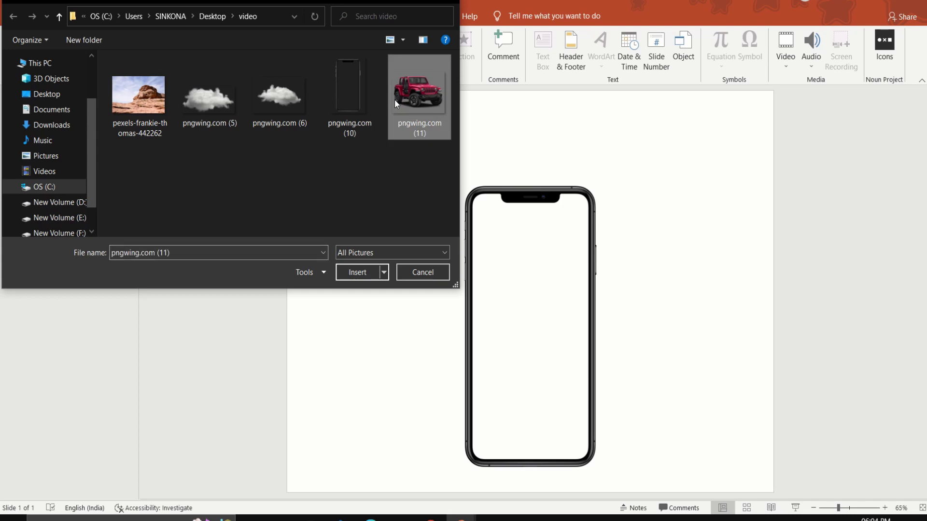
left_click(342, 272)
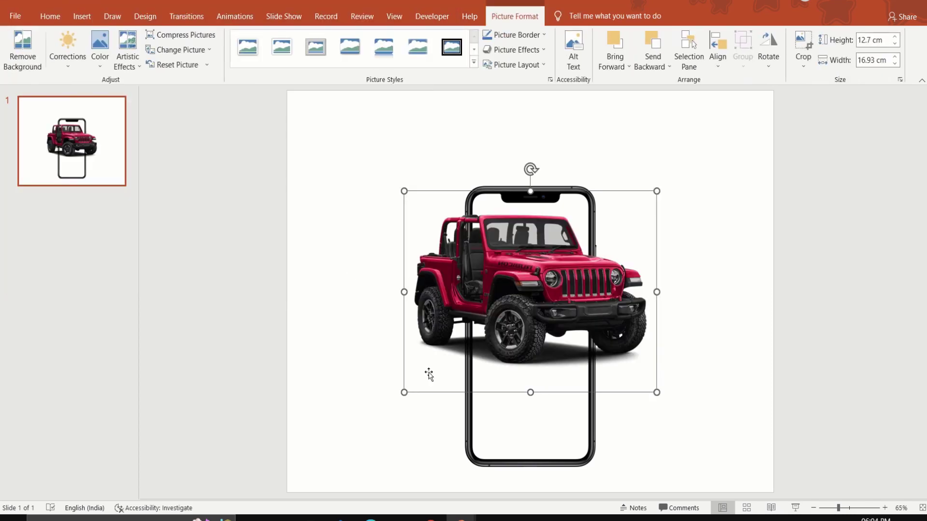
Enlarge the Jeep to about 17.46 × 23.28 cm and position it over the phone
left_click_drag(404, 392, 327, 453)
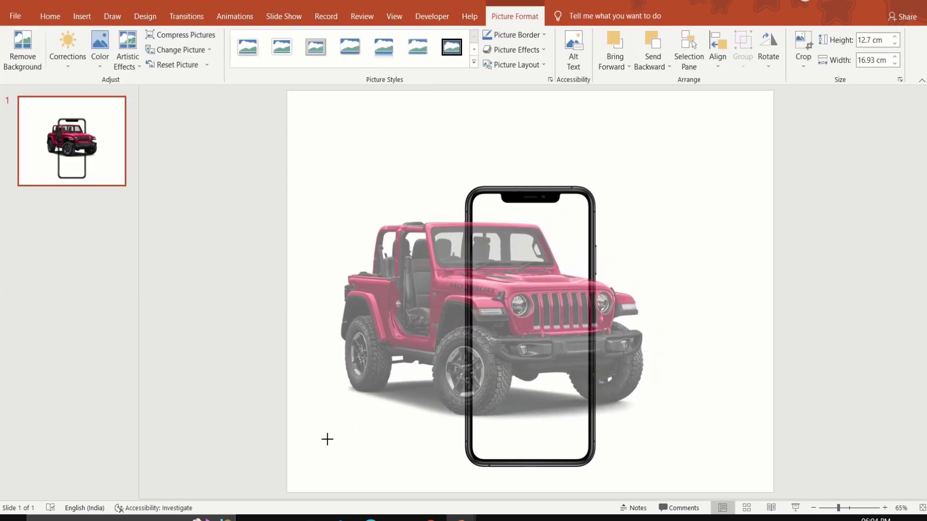
left_click_drag(518, 335, 531, 366)
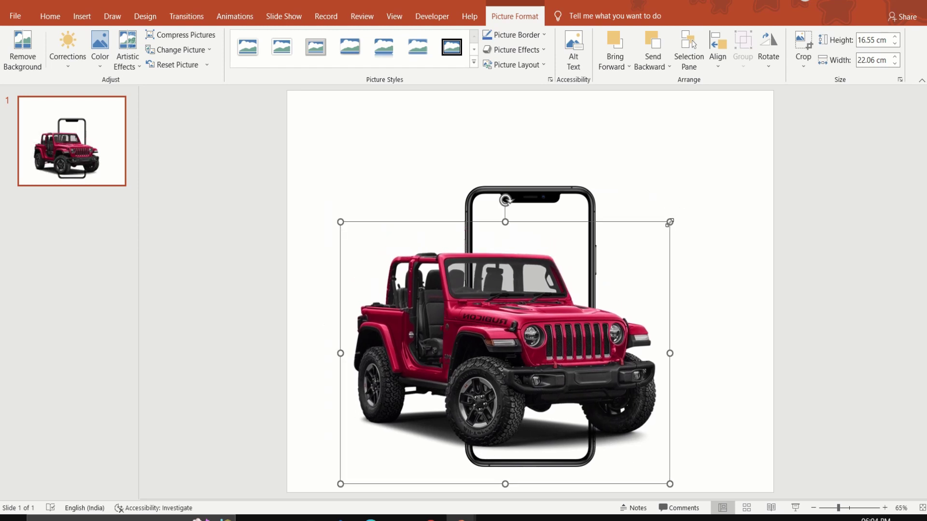
left_click_drag(669, 222, 687, 218)
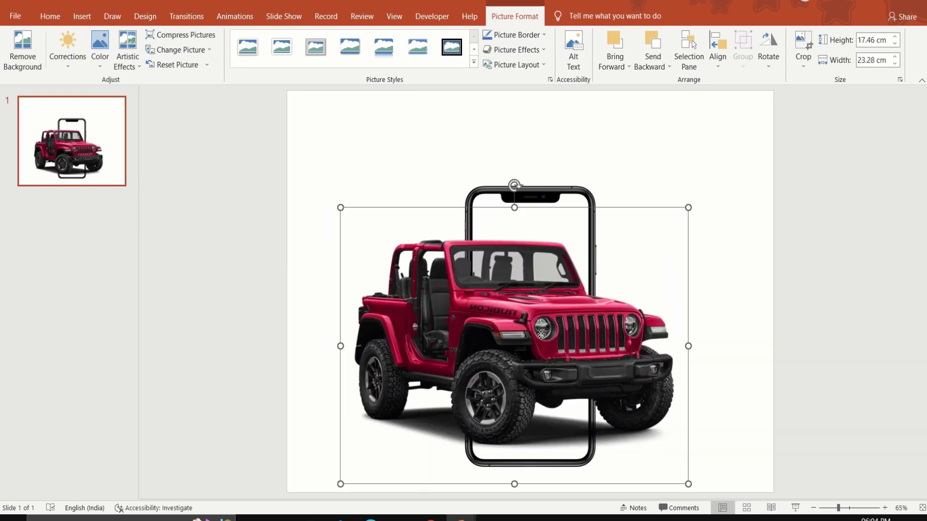
left_click_drag(541, 334, 539, 338)
Send the Jeep to the back, behind the phone frame
right_click(540, 341)
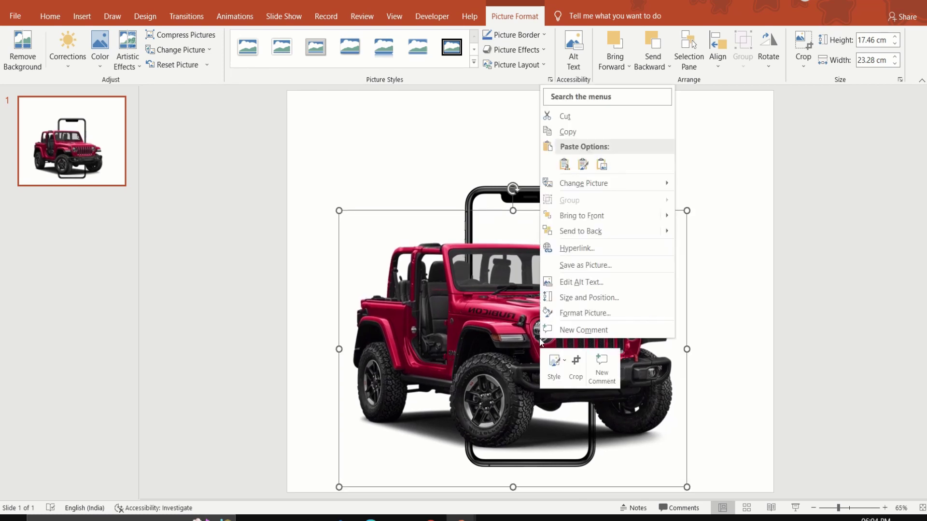
left_click(579, 231)
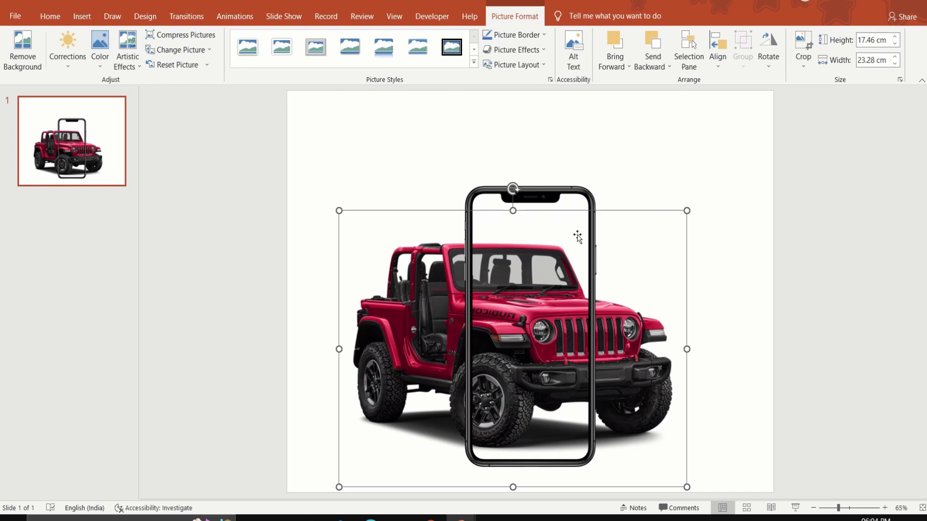
left_click(717, 284)
scroll(717, 285, "up", 1)
scroll(717, 285, "up", 3)
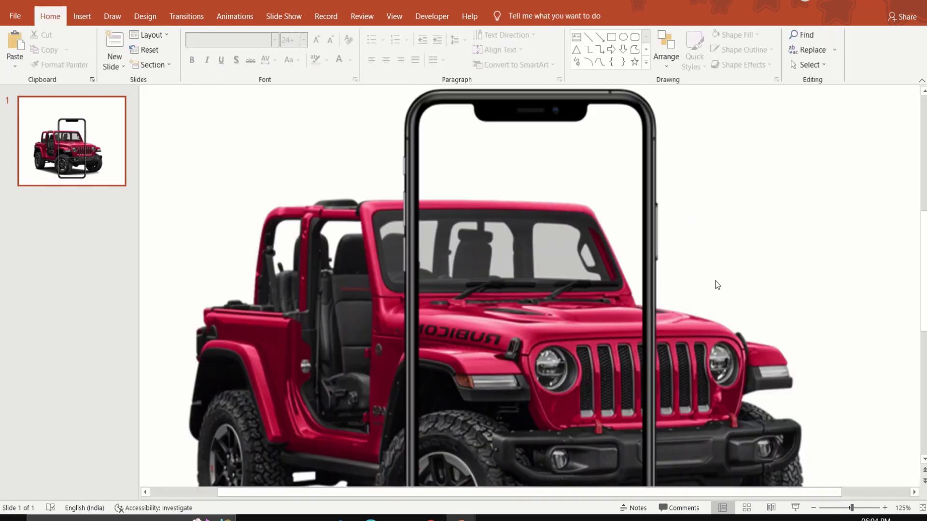
scroll(717, 285, "up", 2)
scroll(717, 285, "down", 2)
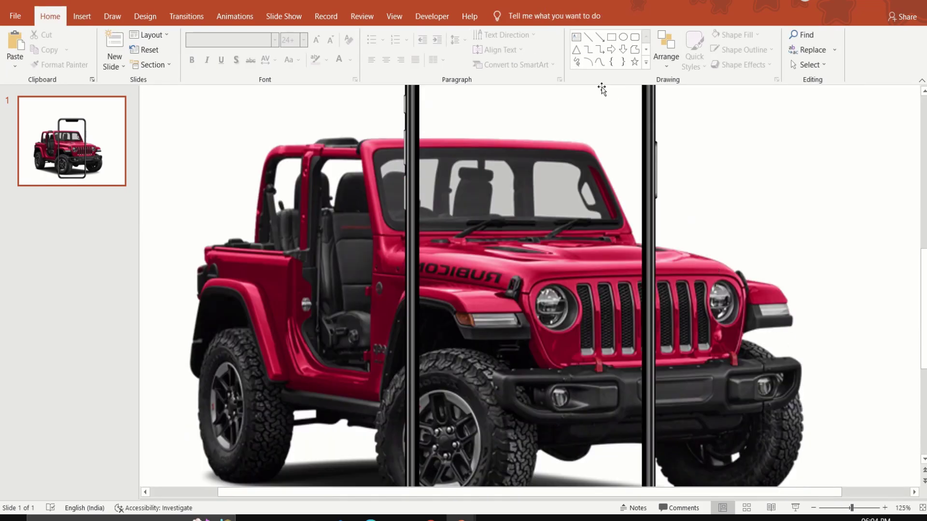
Scribble a freeform shape over the Jeep's grille and give it no outline
left_click(577, 63)
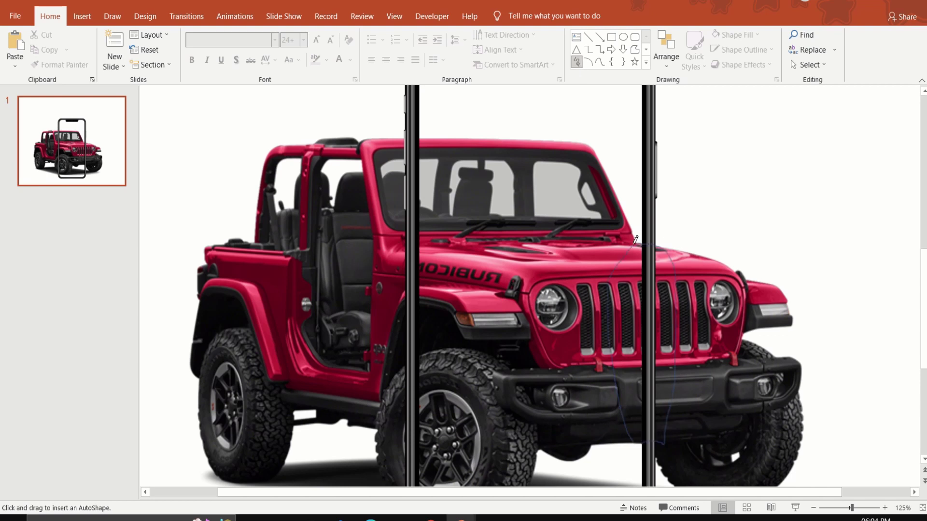
left_click_drag(635, 239, 636, 244)
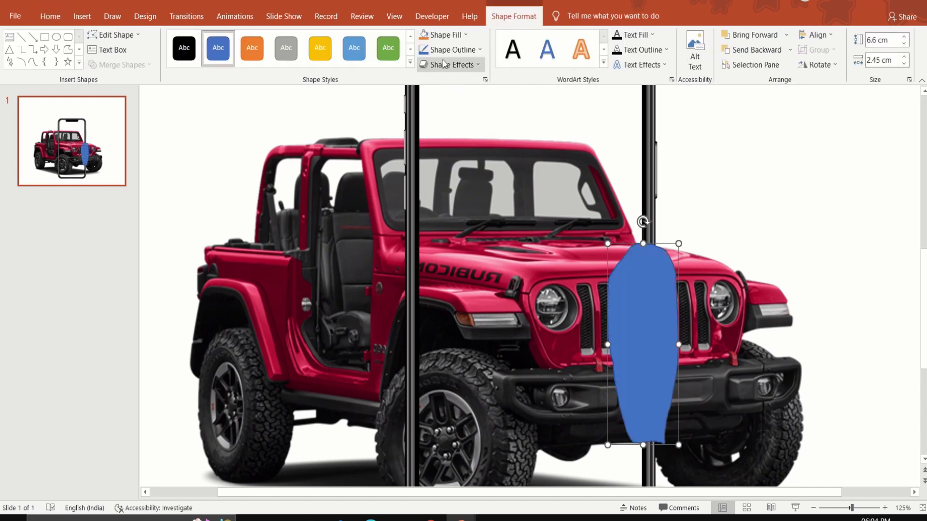
left_click(443, 52)
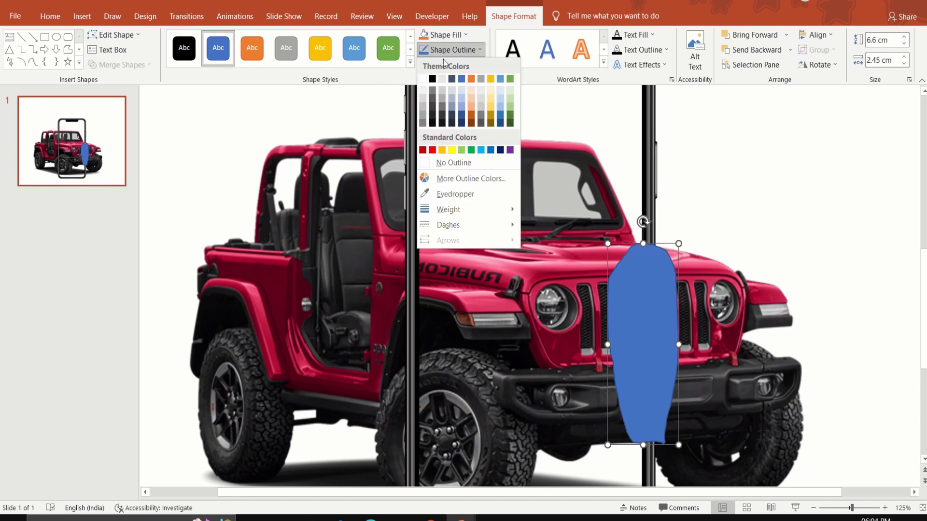
left_click(454, 164)
Subtract the scribbled shape from the phone picture with Merge Shapes
scroll(433, 307, "down", 5)
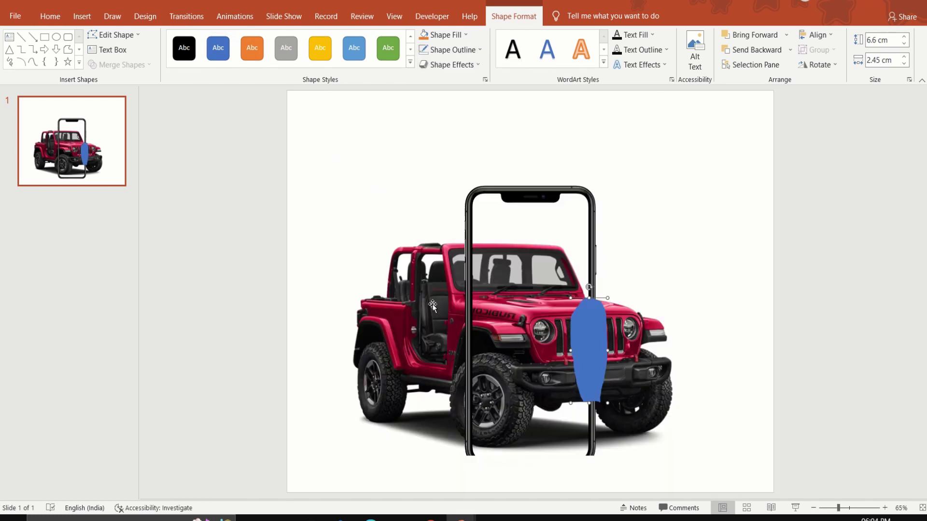
left_click(471, 320)
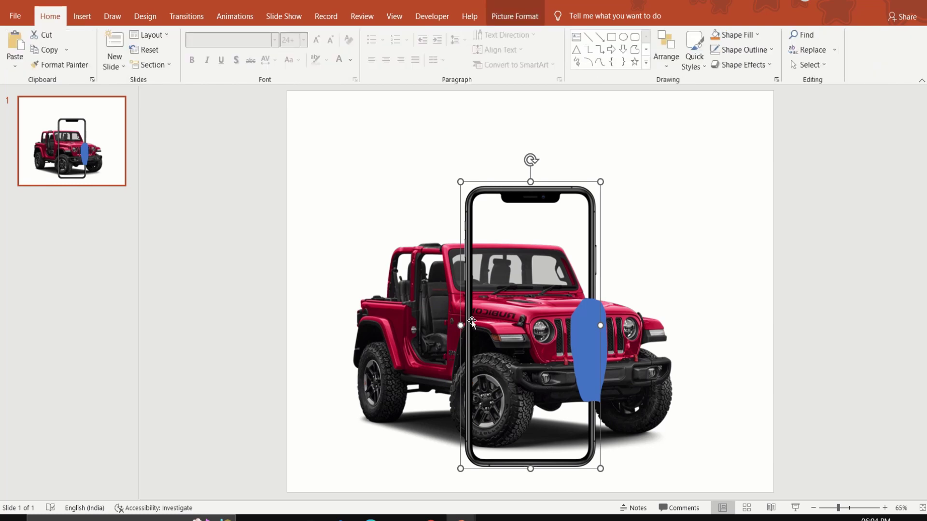
left_click(589, 343, "shift")
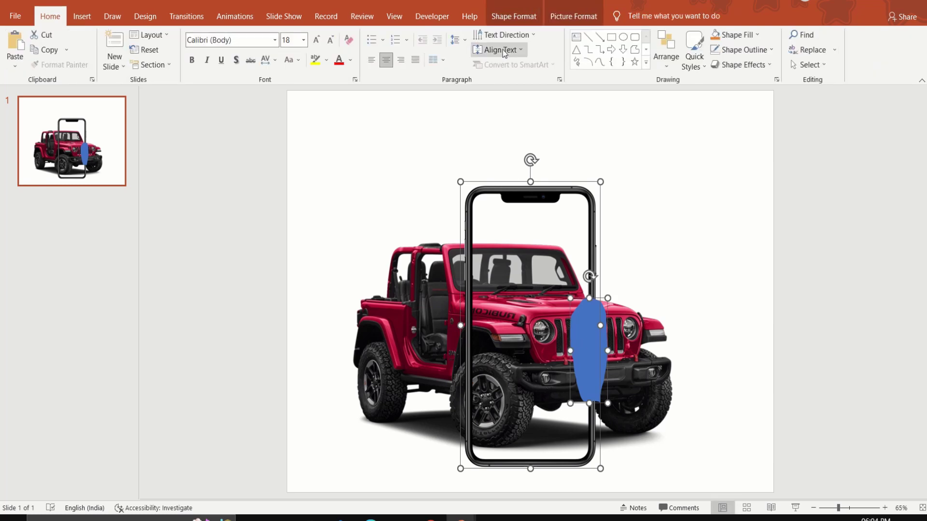
left_click(502, 19)
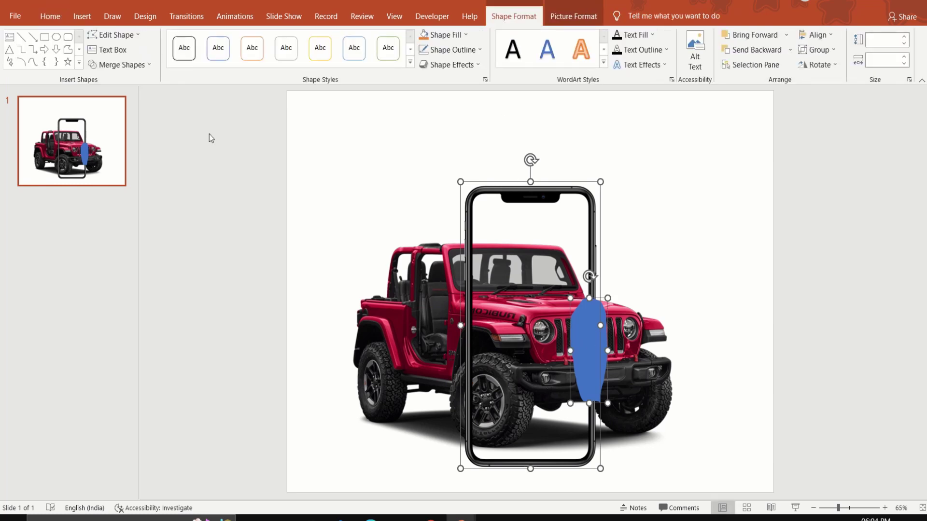
left_click(127, 65)
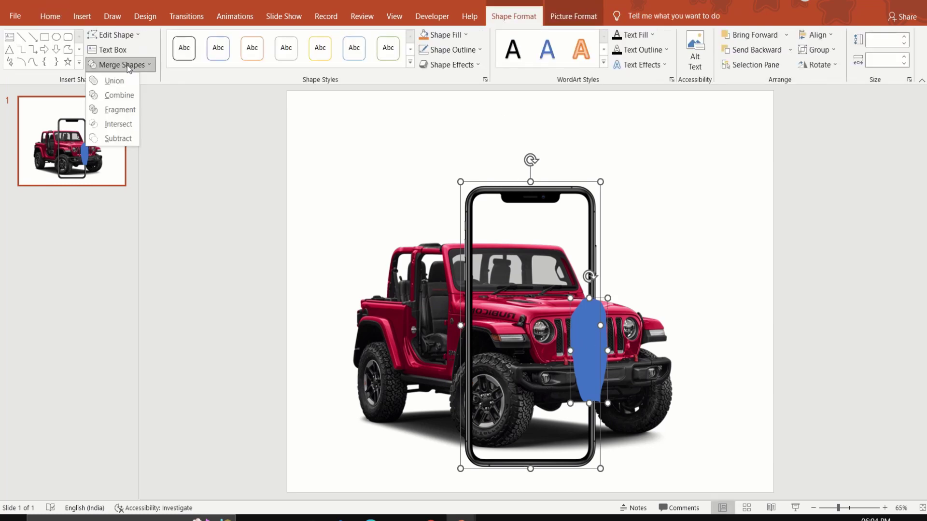
left_click(113, 142)
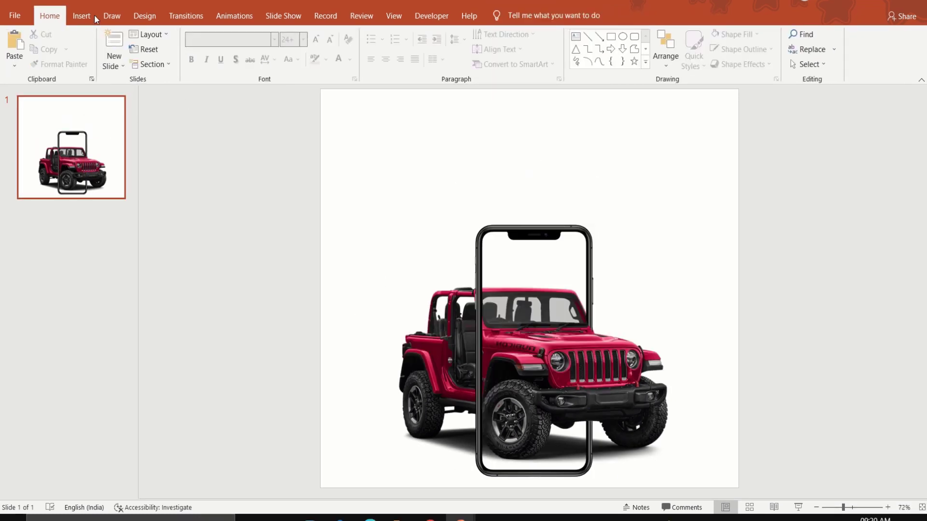
Insert the desert rock photo onto the slide
left_click(82, 16)
left_click(85, 60)
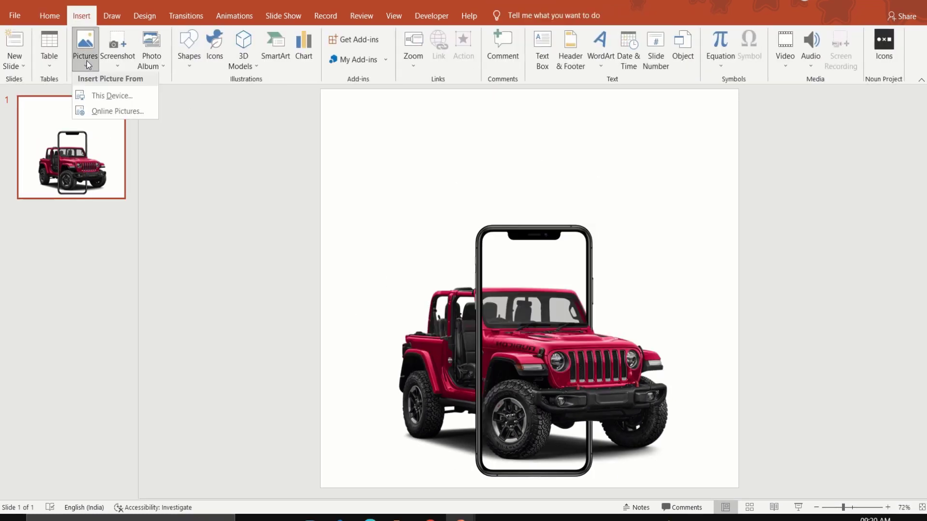
left_click(111, 98)
left_click(134, 94)
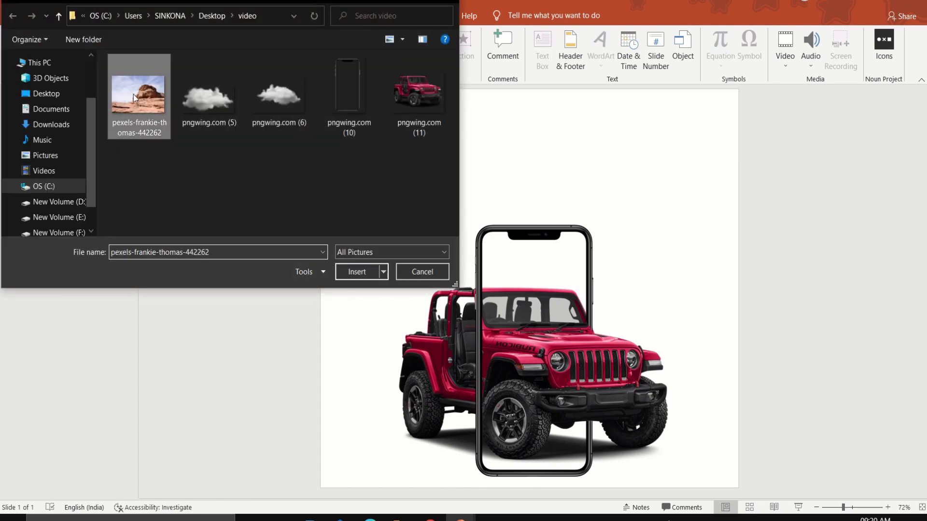
left_click(374, 276)
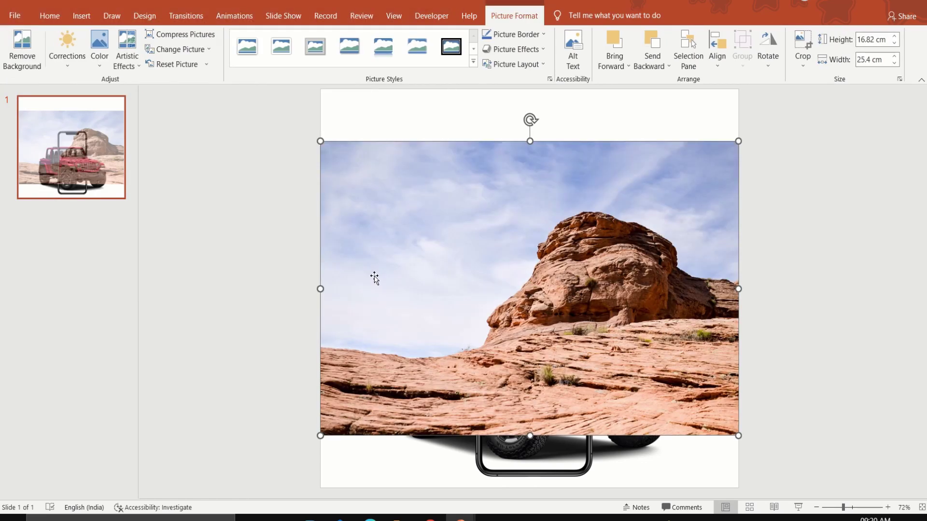
Send the desert photo to the back and enlarge it to about 28.38 × 42.85 cm to cover the slide
scroll(542, 257, "down", 2, "ctrl")
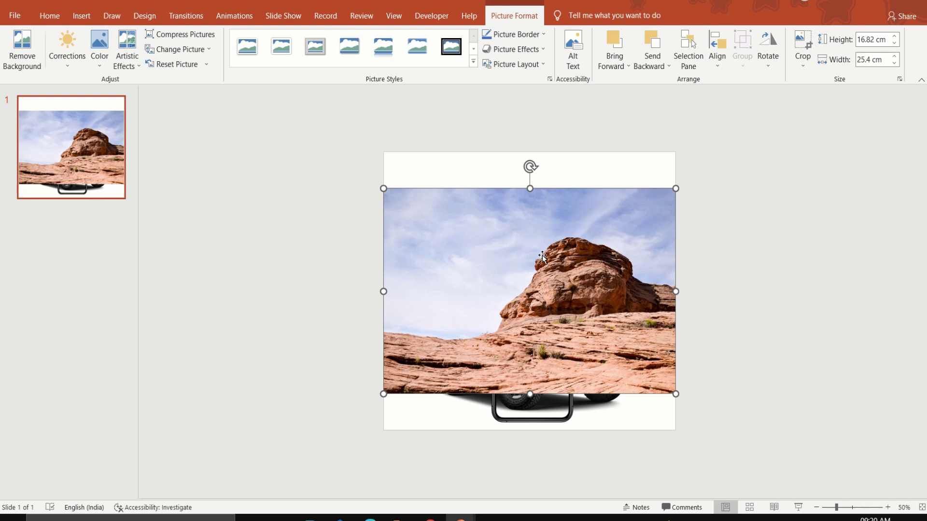
right_click(541, 257)
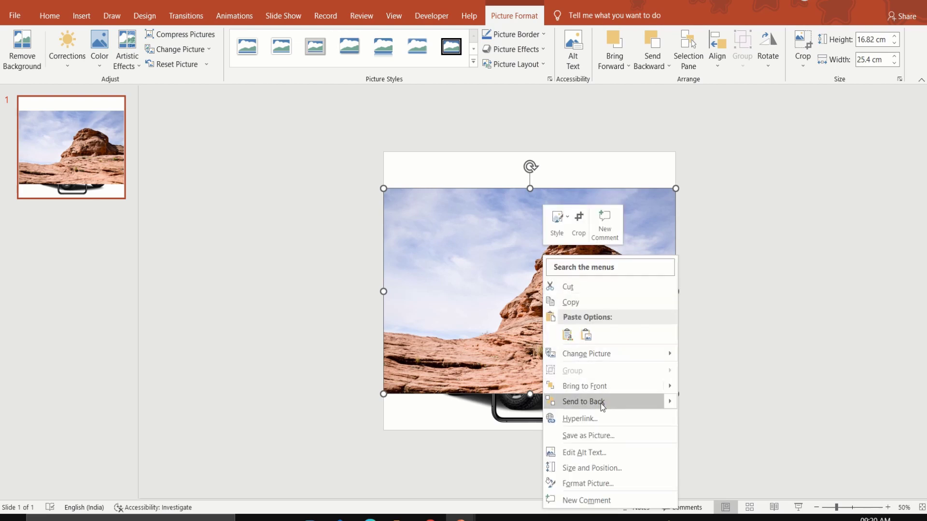
left_click(583, 401)
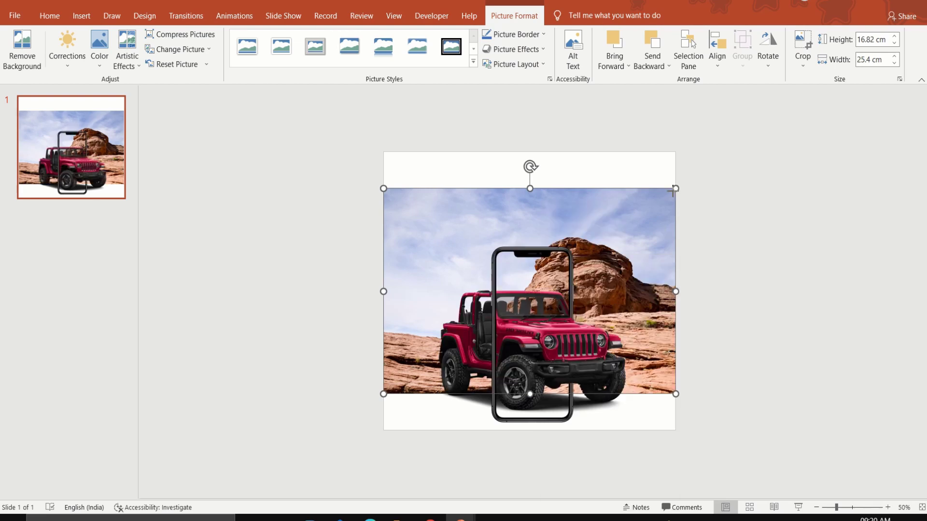
left_click_drag(675, 189, 713, 131)
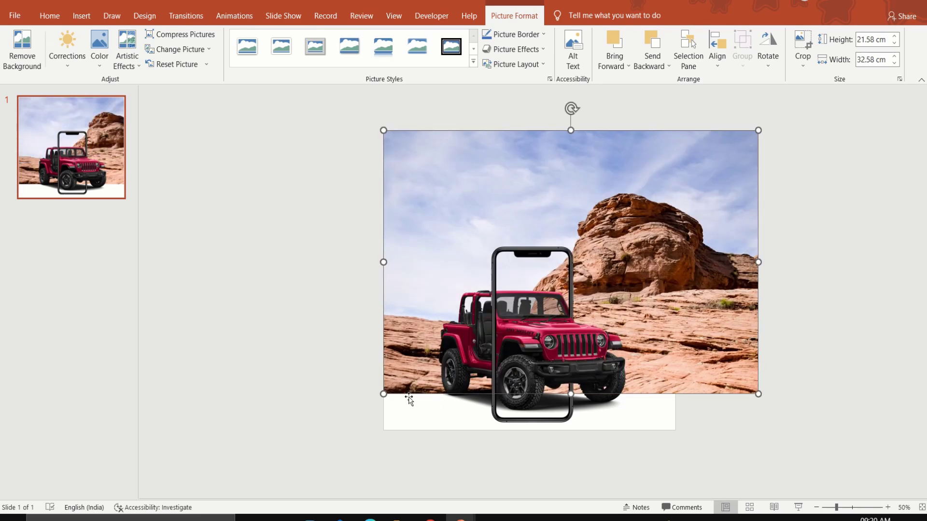
left_click_drag(383, 394, 293, 457)
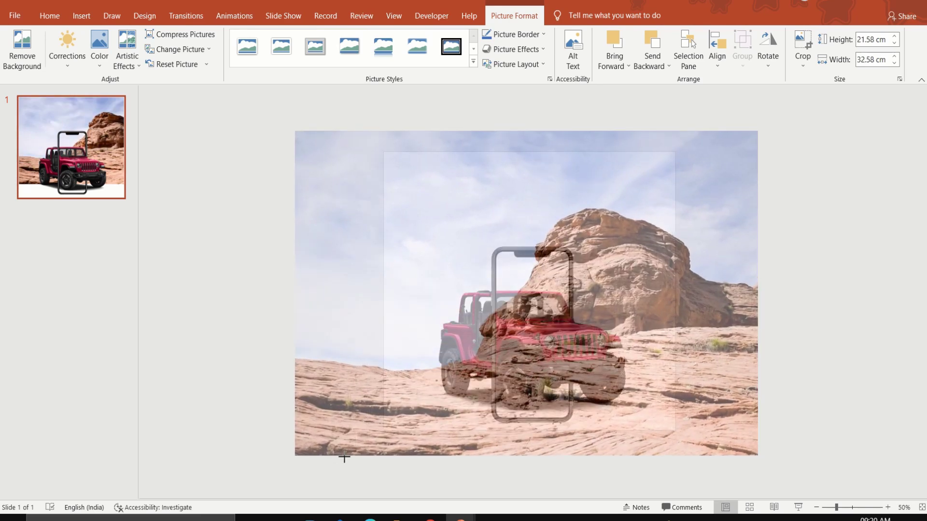
left_click_drag(680, 392, 703, 389)
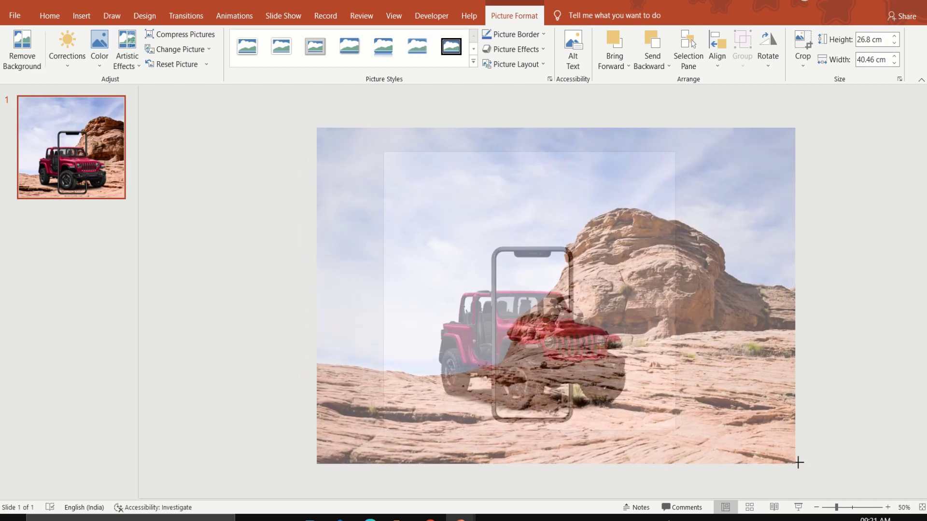
left_click_drag(781, 454, 808, 473)
mouse_move(733, 376)
left_mouse_down()
mouse_move(727, 332)
mouse_move(730, 364)
left_mouse_up()
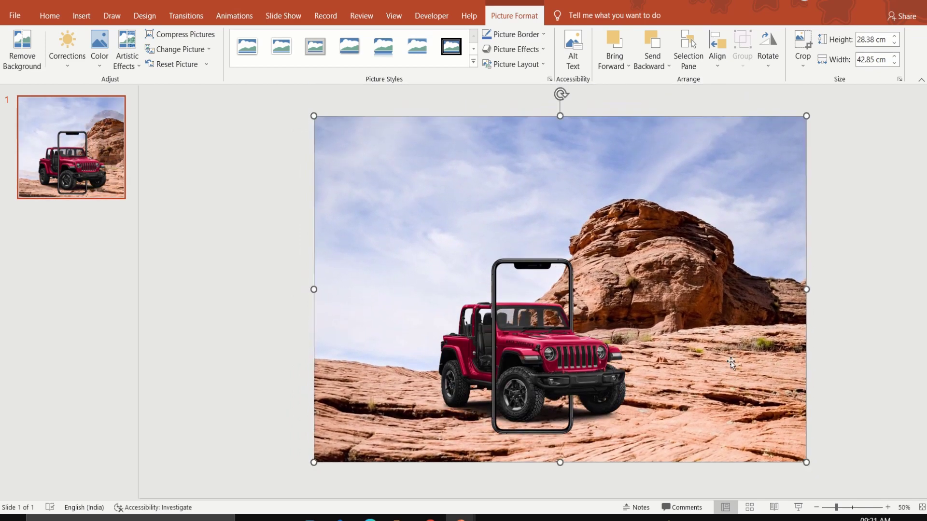
Crop the desert photo's right, top, left and bottom edges to the slide borders
left_click(803, 45)
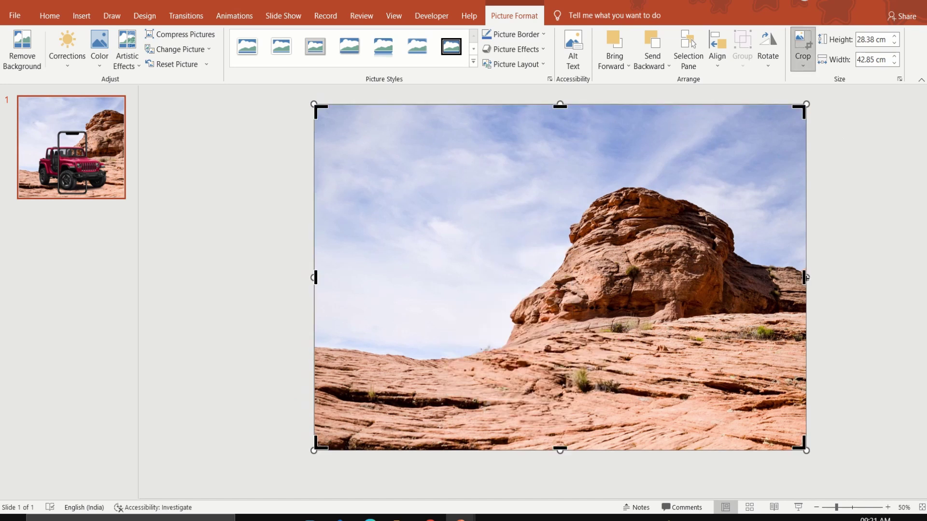
left_click_drag(804, 277, 674, 296)
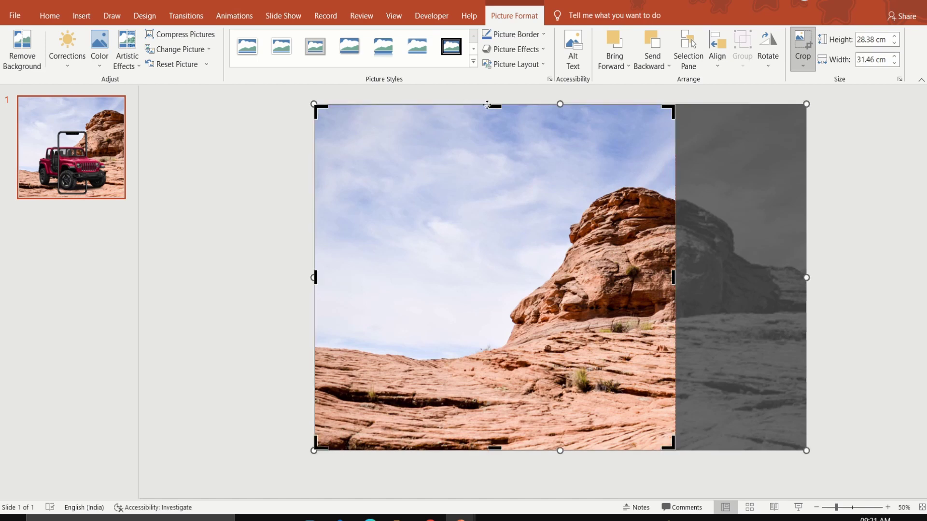
left_click_drag(491, 105, 496, 156)
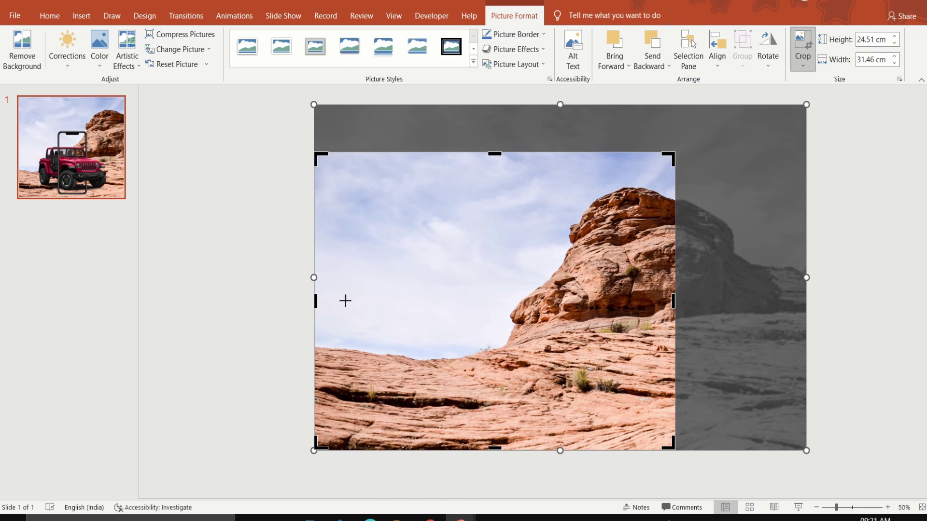
left_click_drag(316, 300, 385, 306)
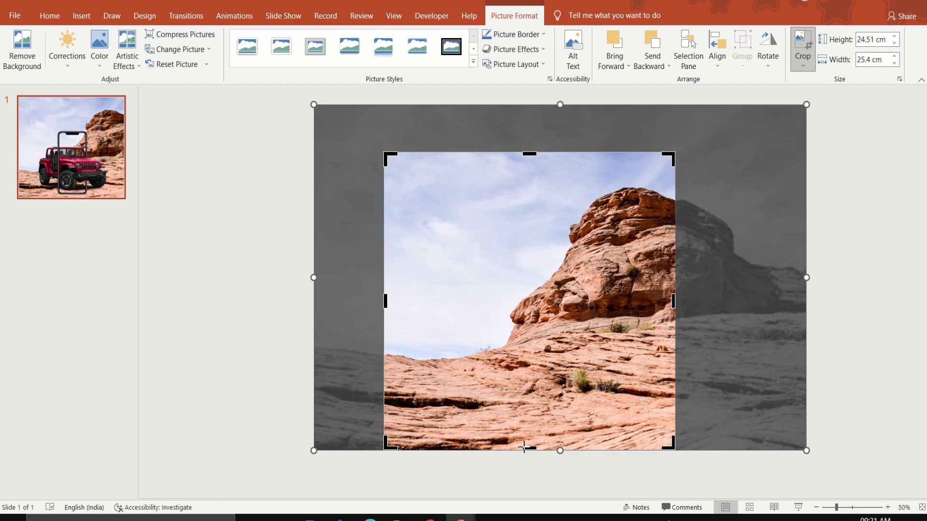
left_click_drag(524, 447, 517, 426)
left_click(525, 474)
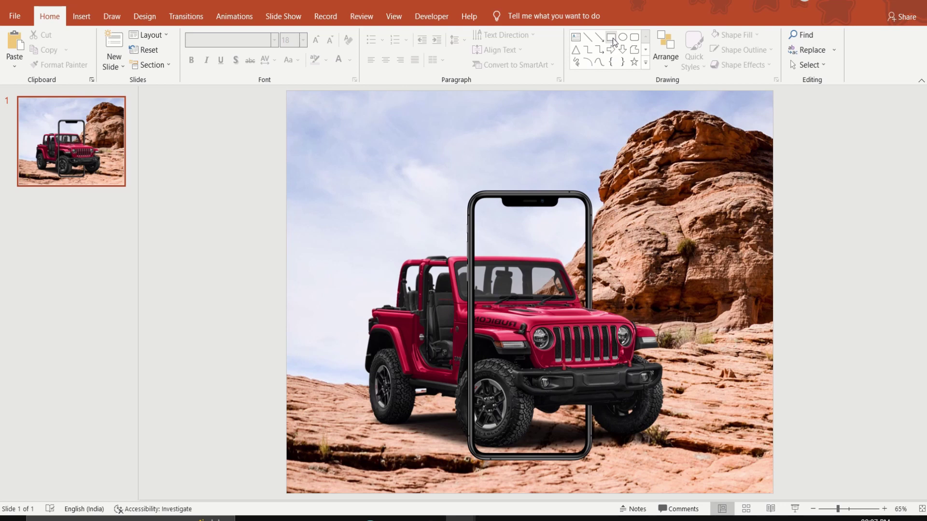
Draw a rectangle covering the whole slide and give it a gradient fill
left_click(612, 39)
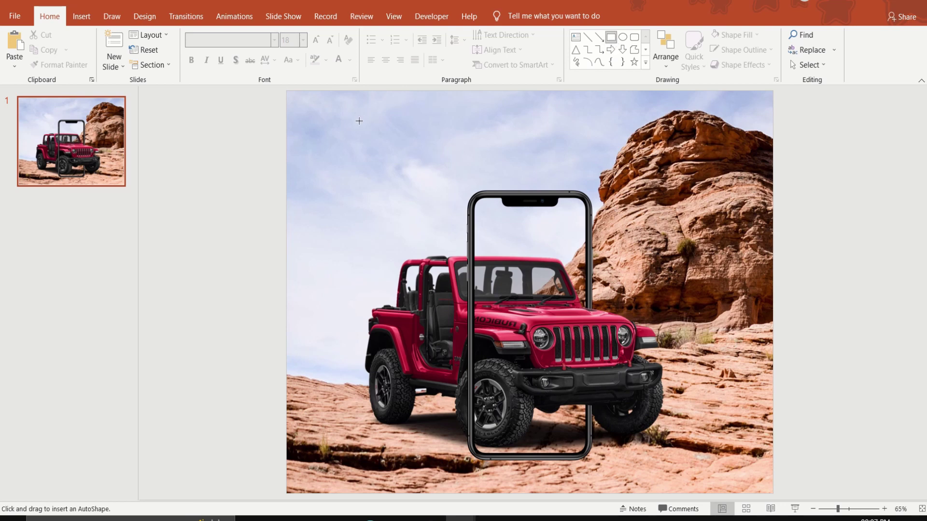
mouse_move(285, 90)
left_mouse_down()
mouse_move(764, 500)
mouse_move(773, 494)
left_mouse_up()
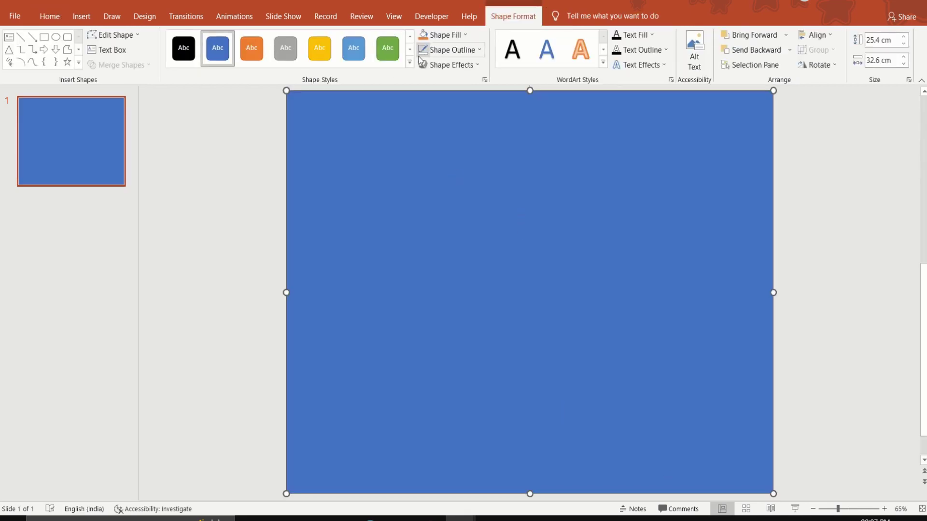
left_click(484, 80)
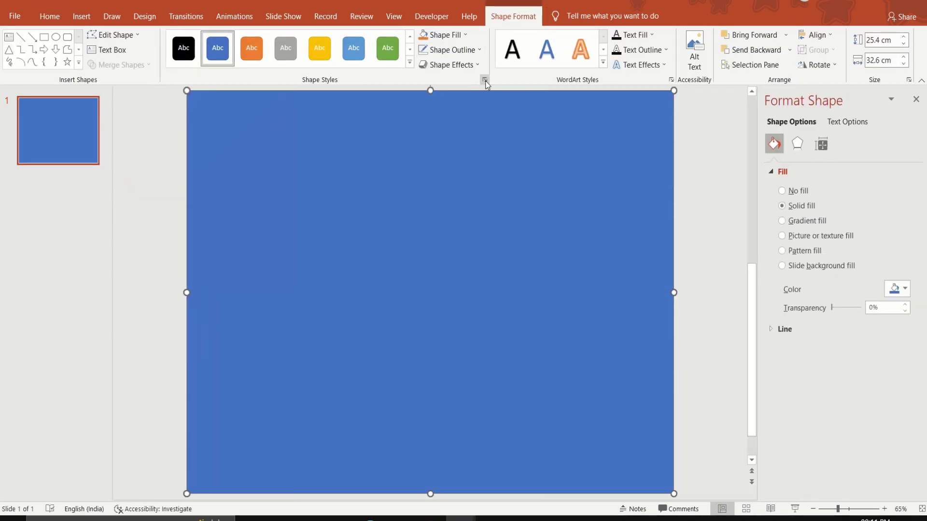
left_click(785, 220)
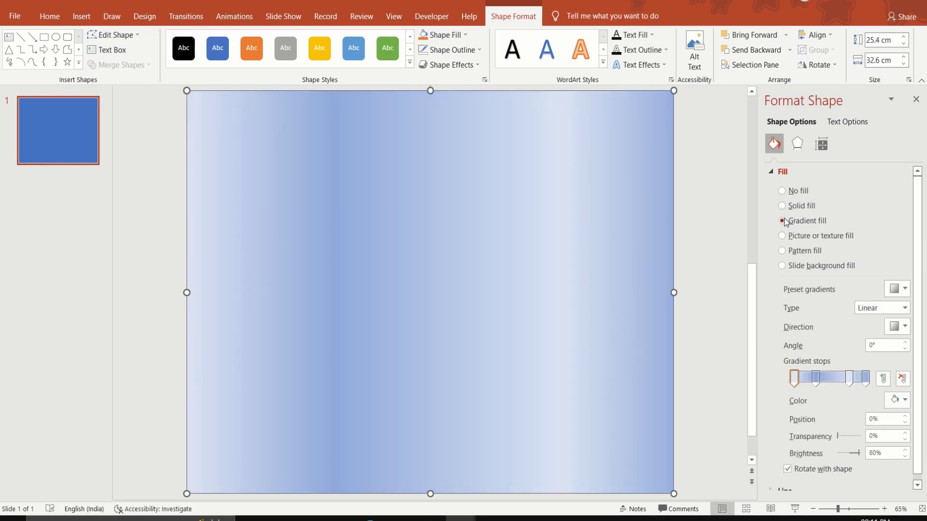
Colour the first gradient stop dark maroon and the second stop pink #E74671
left_click(898, 399)
left_click(861, 374)
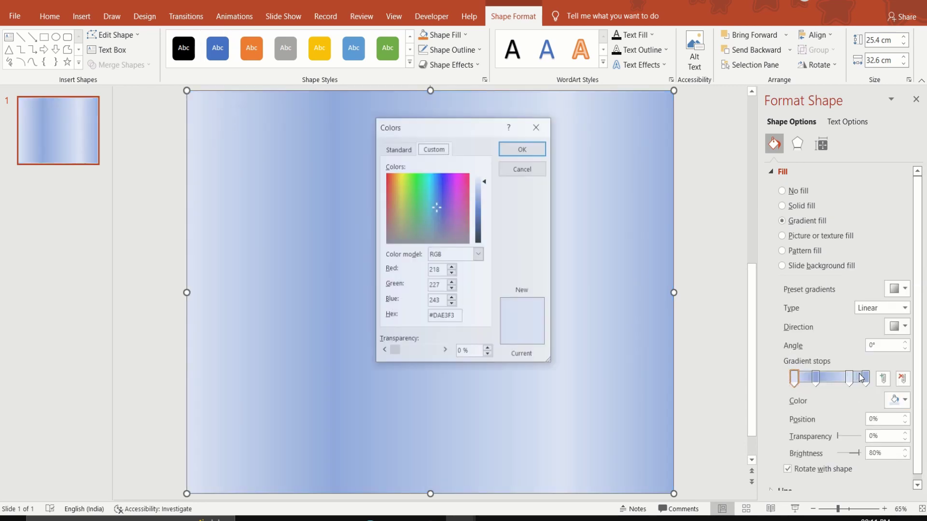
double_click(460, 317)
type("#D")
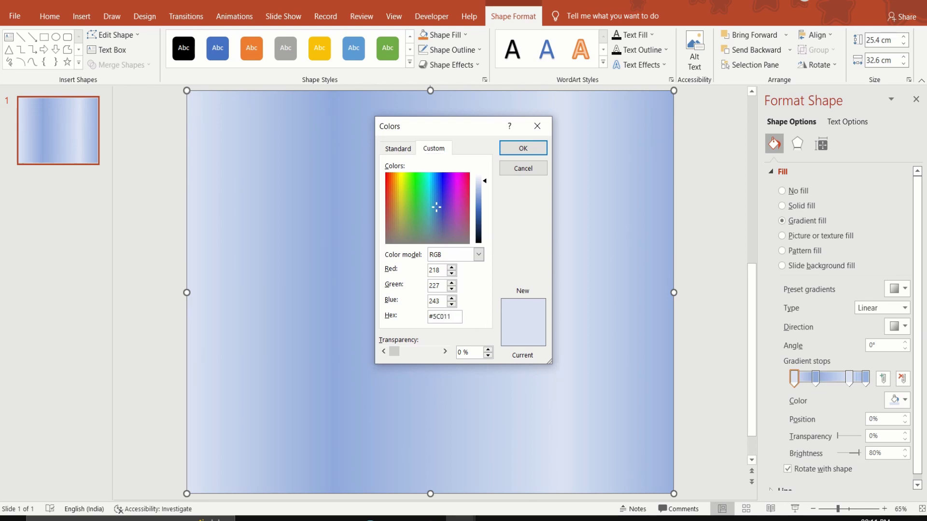
left_click(531, 147)
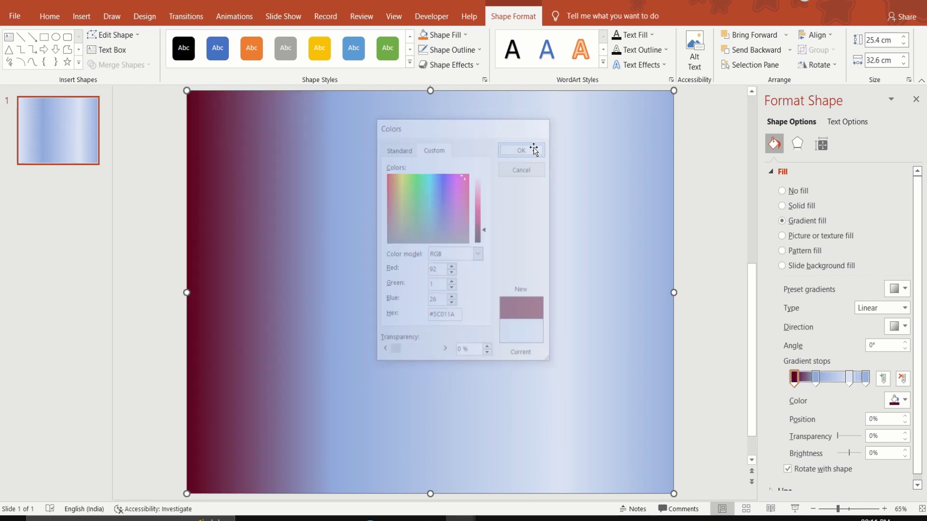
left_click(816, 379)
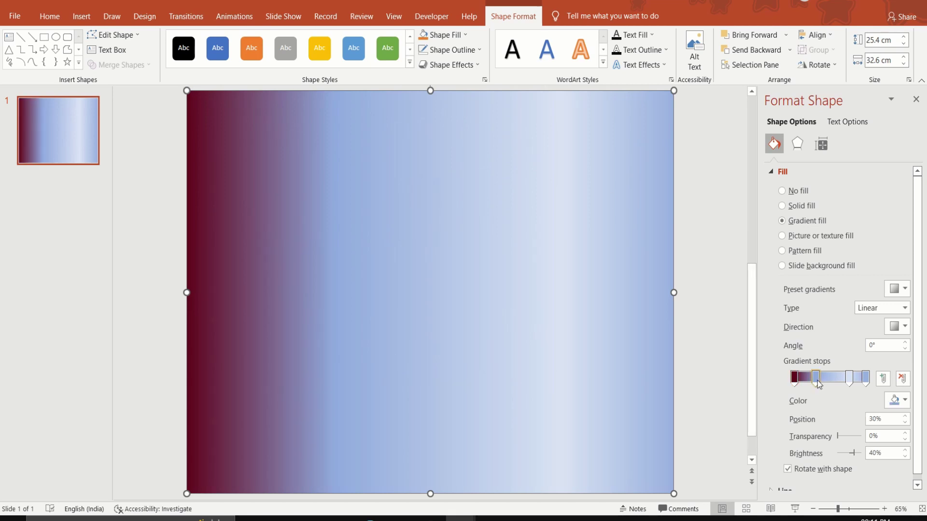
left_click(898, 400)
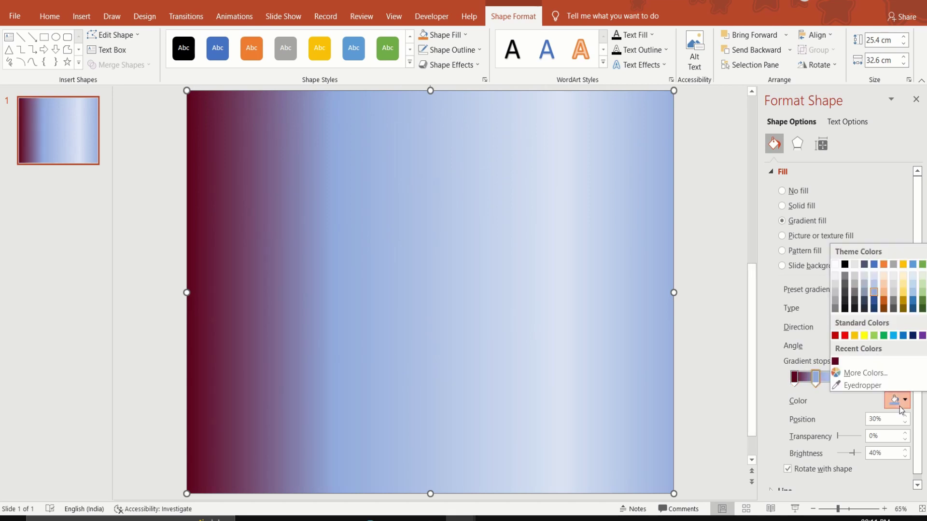
left_click(862, 374)
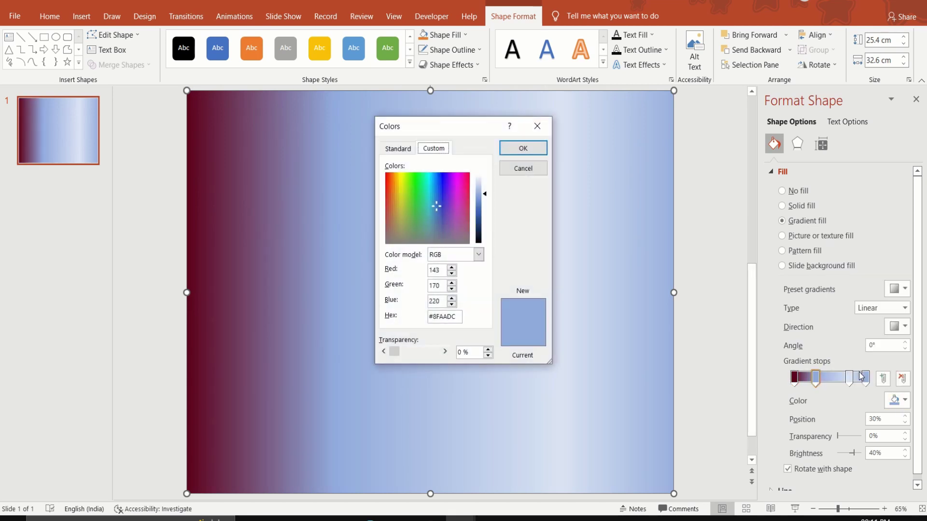
left_click(462, 316)
key("Return")
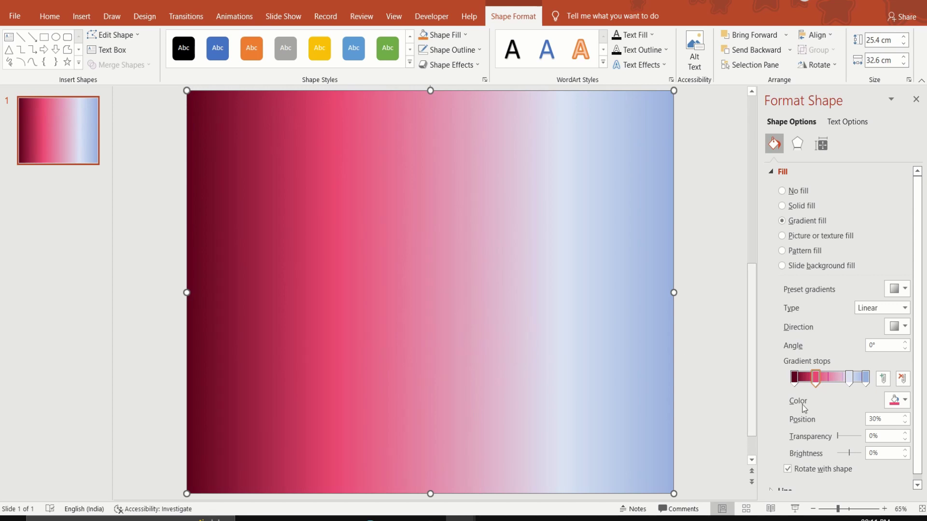
Make the 77% gradient stop pink and the last stop dark maroon
left_click(849, 377)
left_click(894, 401)
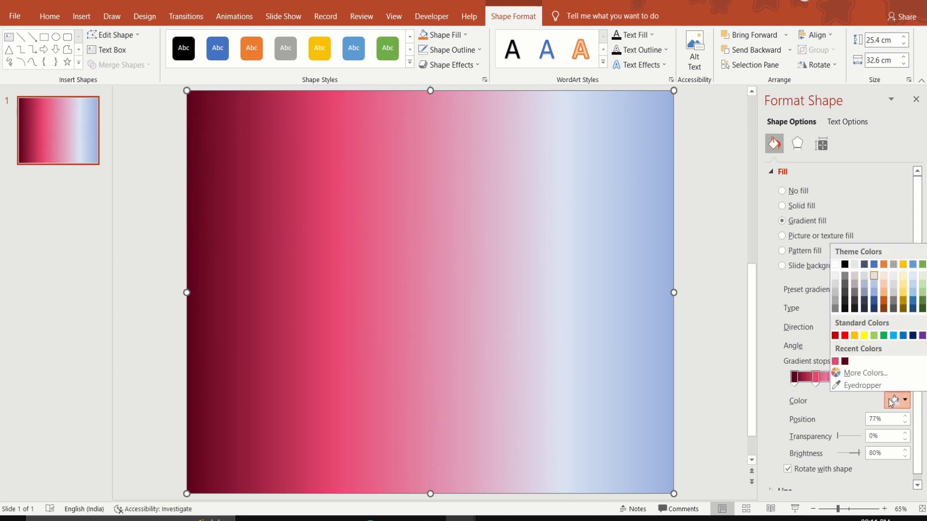
left_click(835, 362)
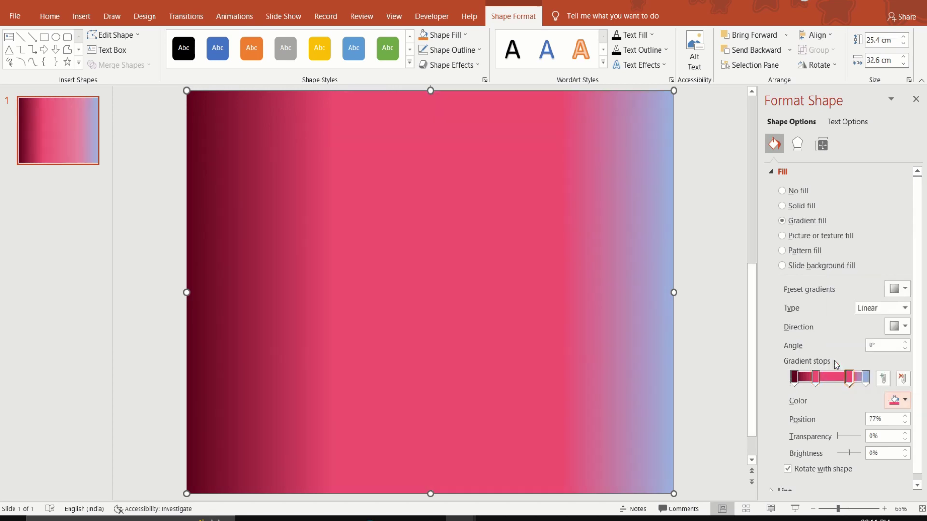
left_click(864, 380)
left_click(894, 400)
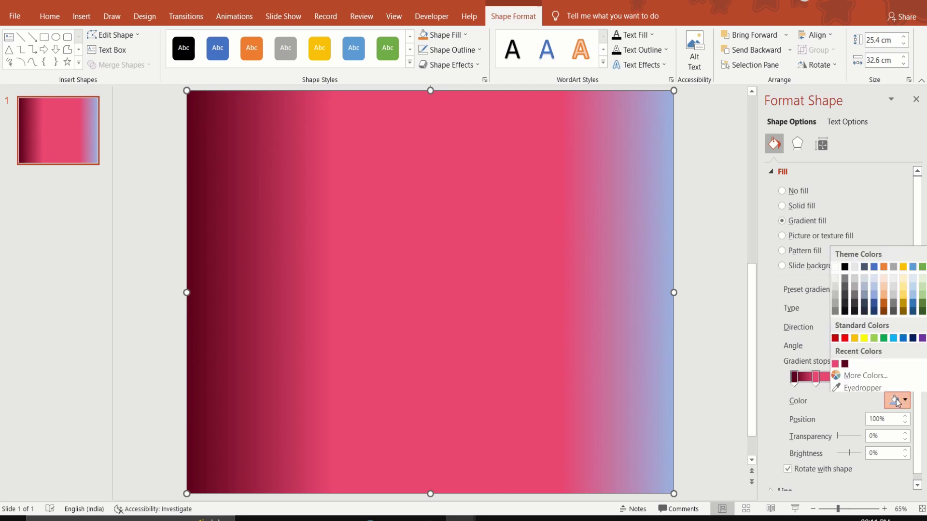
left_click(845, 361)
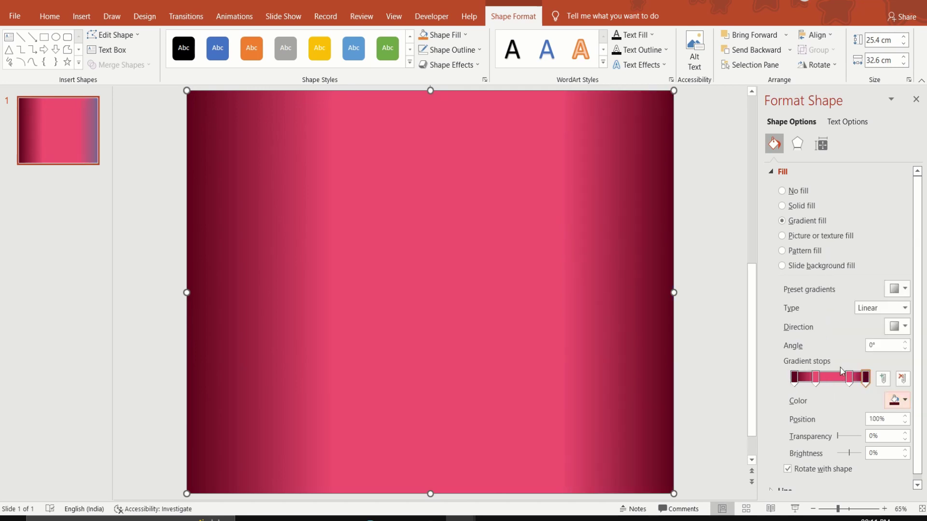
Move the 30% gradient stop to 40% and set its transparency to 36%
left_click(815, 378)
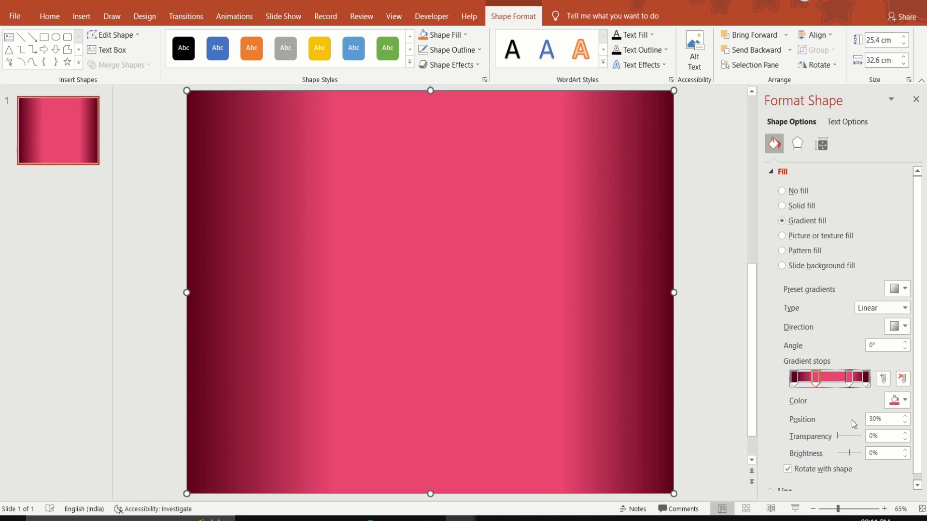
triple_click(876, 419)
key("BackSpace")
type("40")
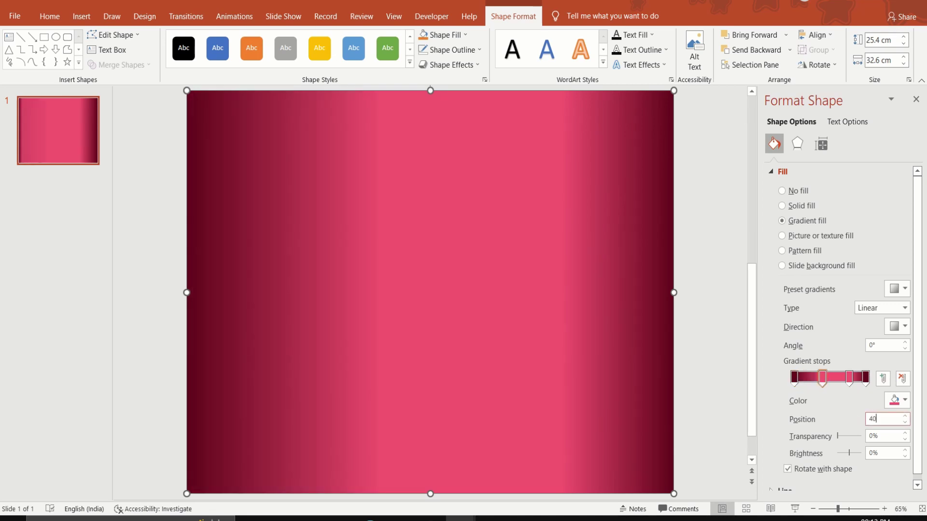
left_click(890, 436)
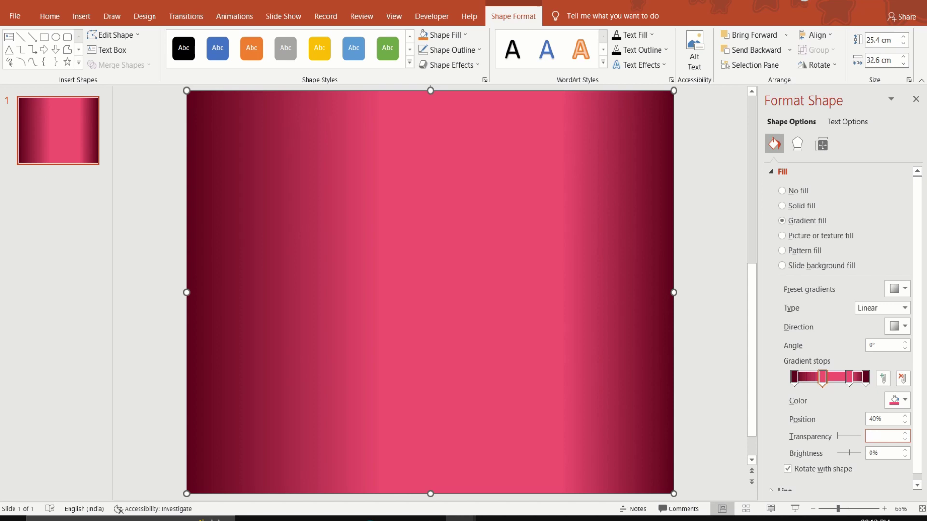
type("36")
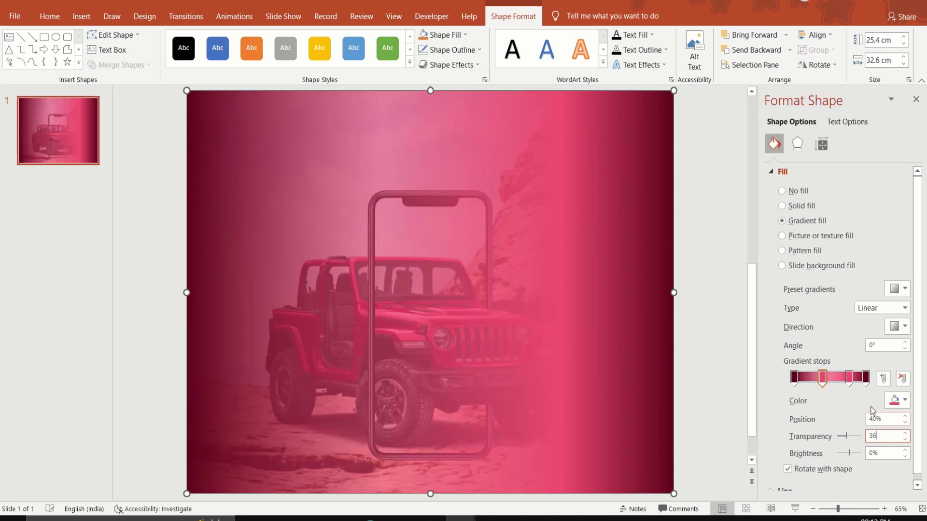
Move the 77% gradient stop to 72% with 34% transparency
left_click(849, 379)
left_click(883, 420)
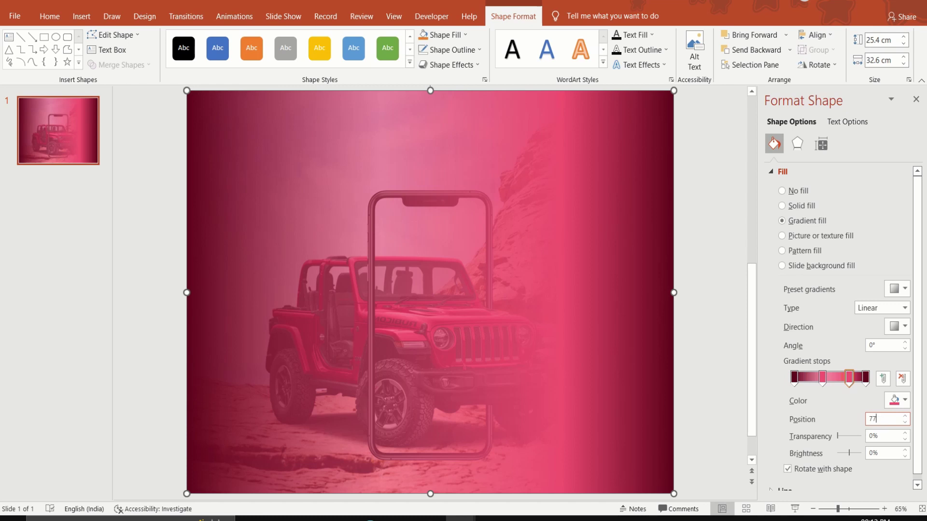
key("BackSpace")
key("BackSpace")
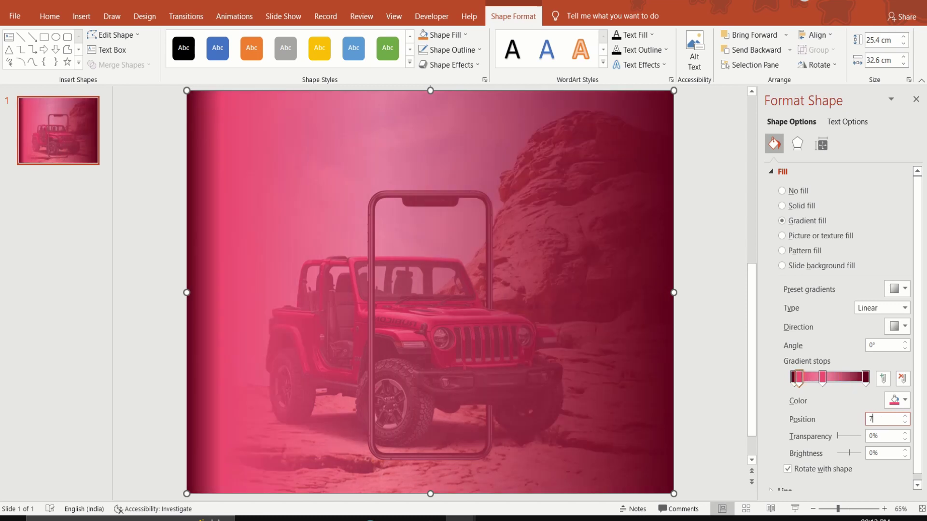
type("2")
left_click(886, 435)
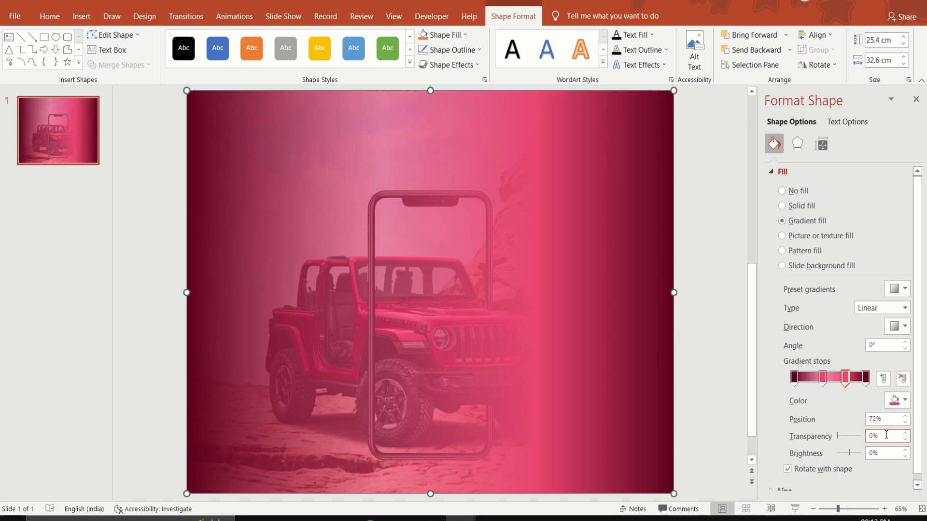
type("34")
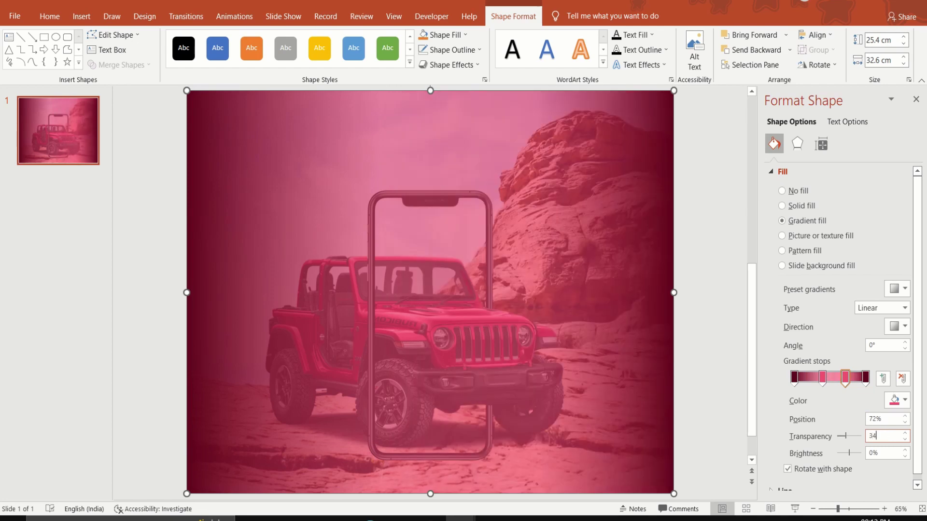
left_click(724, 319)
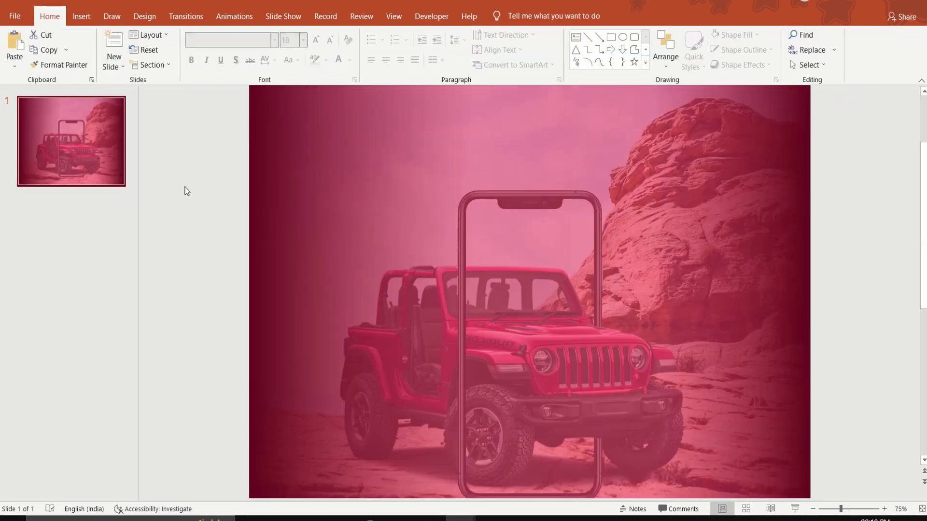
Duplicate the first slide and send the copy's pink overlay behind the jeep photo
right_click(100, 169)
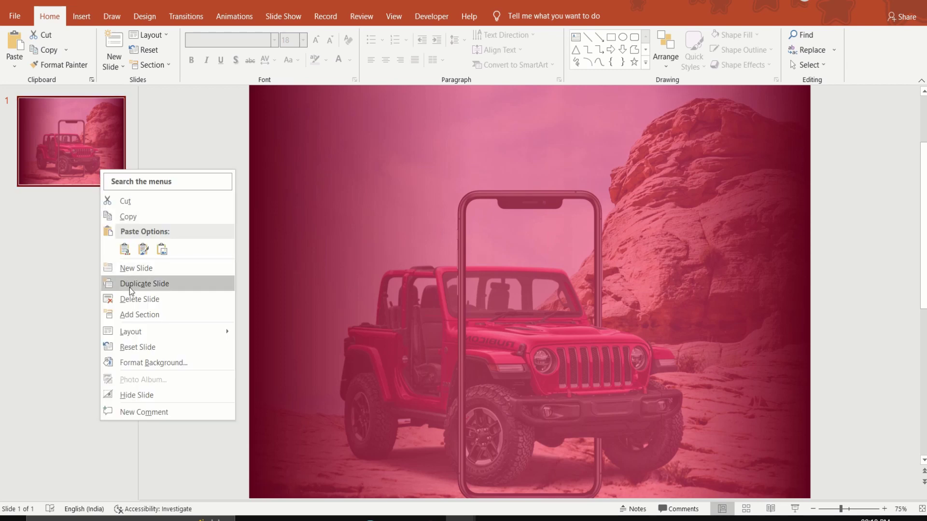
left_click(145, 283)
left_click(293, 293)
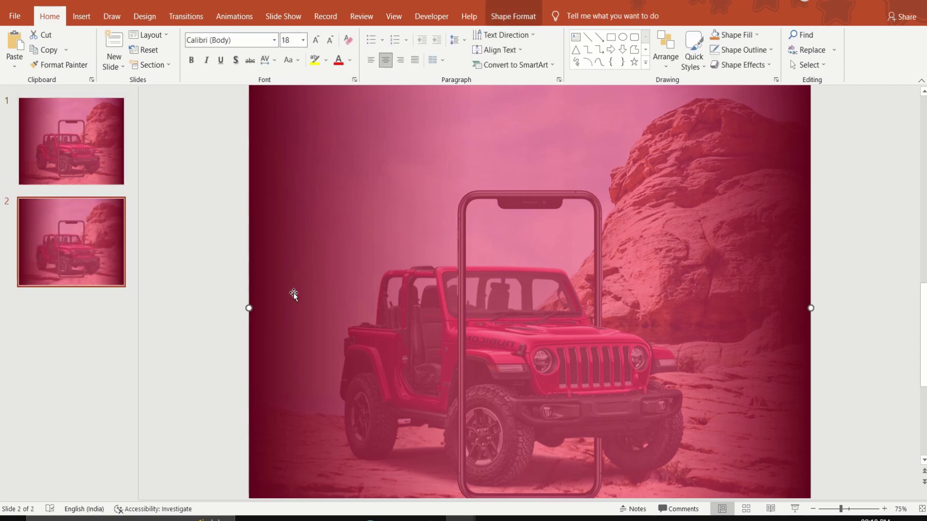
right_click(294, 293)
left_click(322, 356)
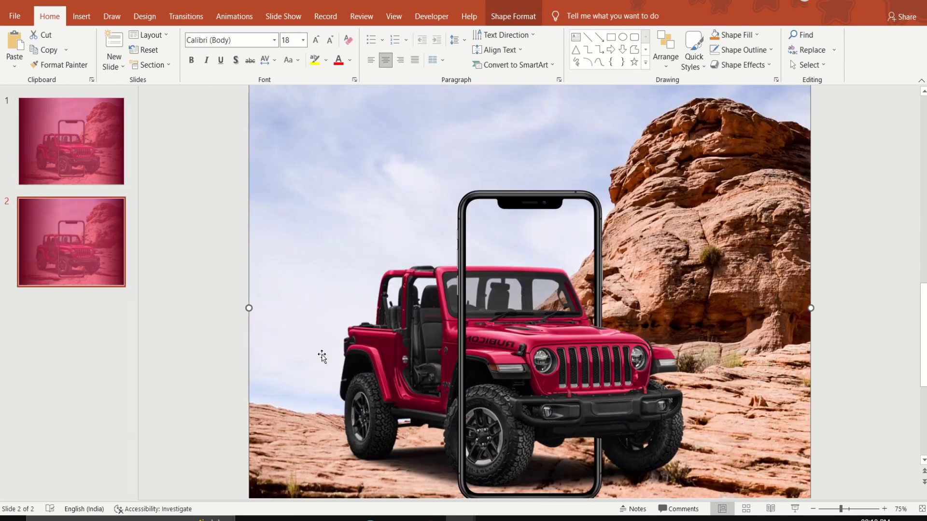
scroll(561, 363, "up", 3, "ctrl")
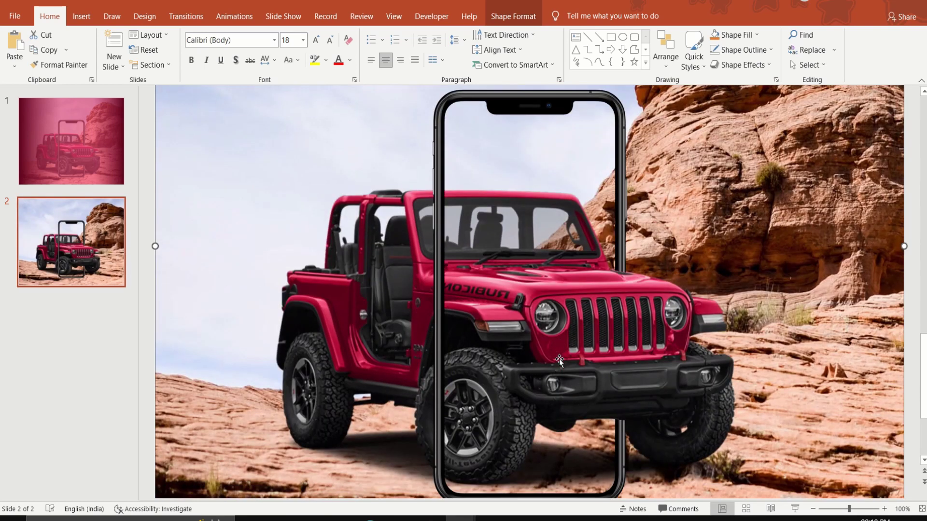
Draw a freehand scribble blob over the jeep's rear and remove its outline
left_click(575, 62)
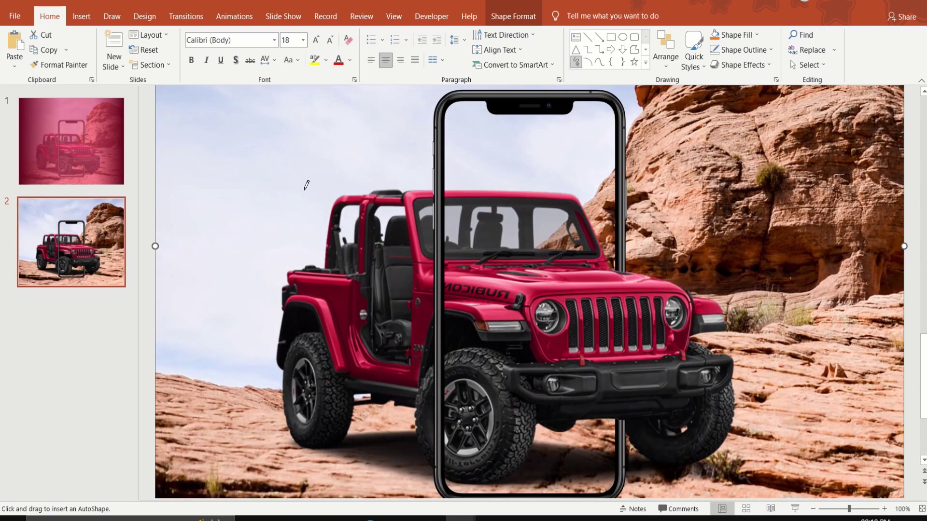
mouse_move(297, 168)
left_mouse_down()
mouse_move(365, 157)
mouse_move(440, 168)
left_mouse_up()
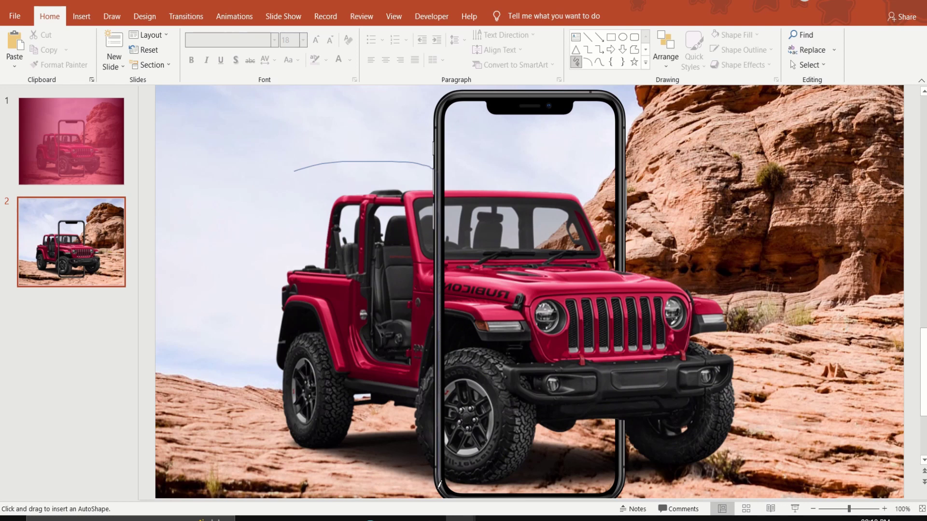
left_click_drag(439, 484, 294, 171)
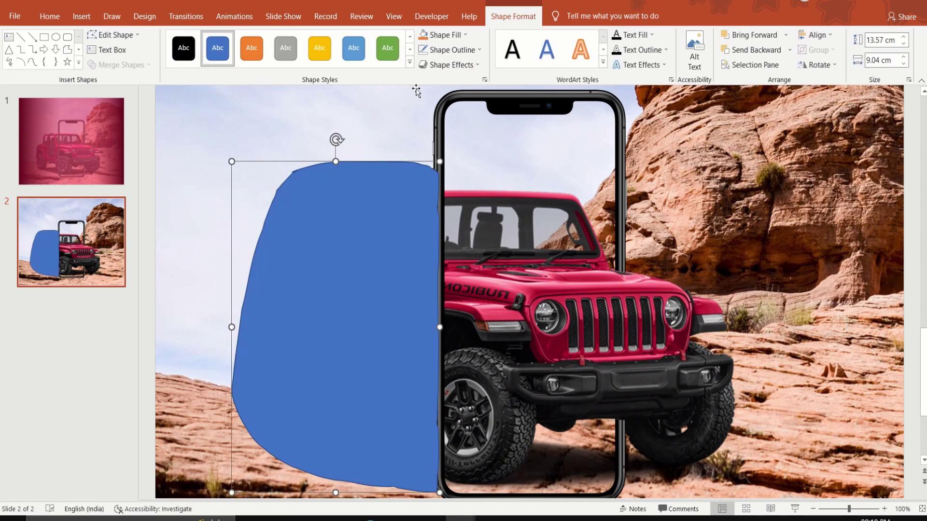
left_click(424, 49)
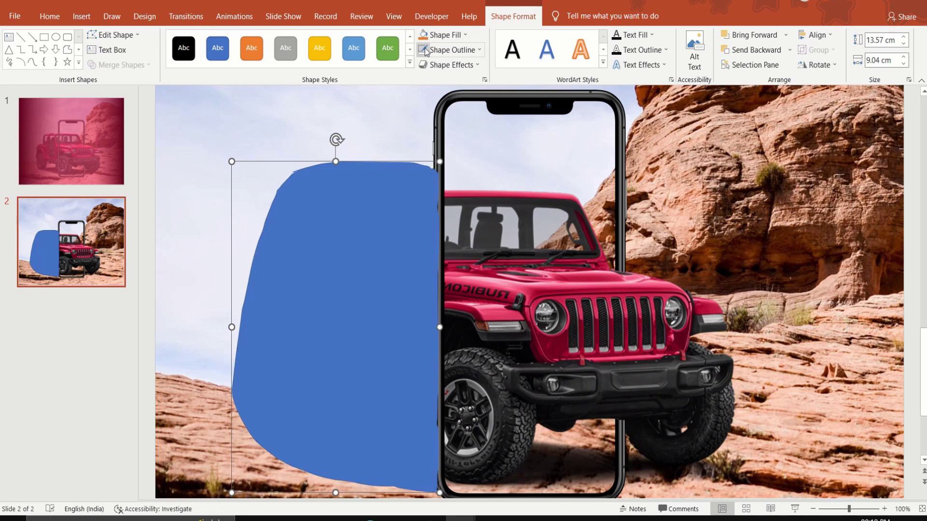
Select the jeep photo together with the blue blob for a Merge Shapes operation
left_click(558, 303)
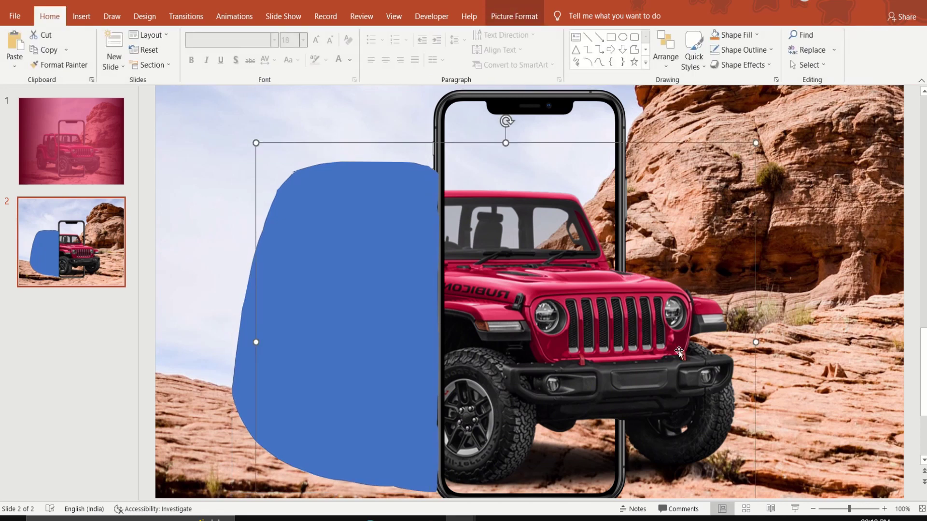
left_click(363, 288, "shift")
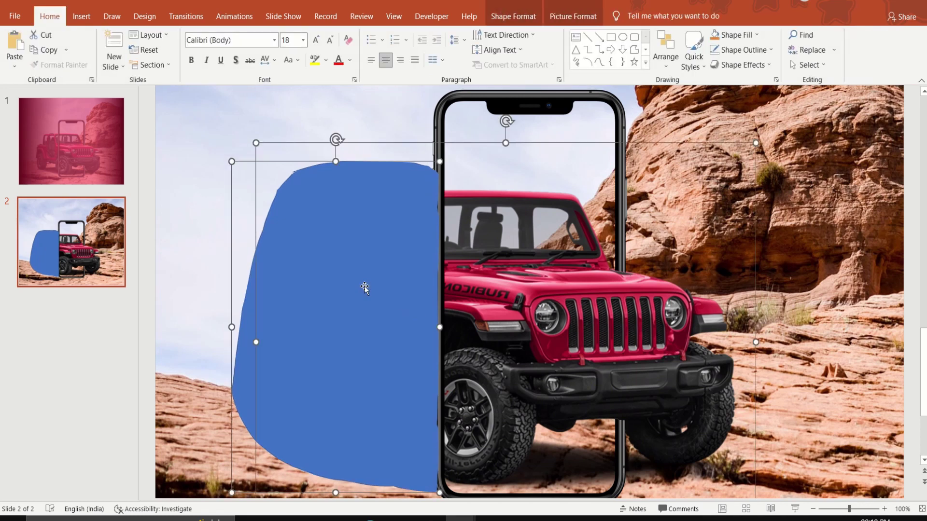
left_click(525, 20)
left_click(135, 67)
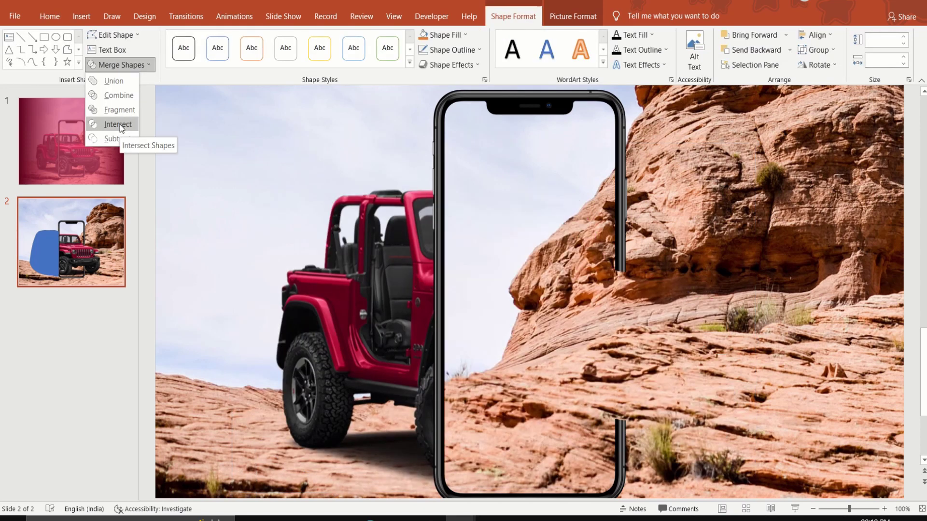
Intersect the jeep photo with the blob and send the cropped picture to the back
left_click(119, 124)
right_click(331, 266)
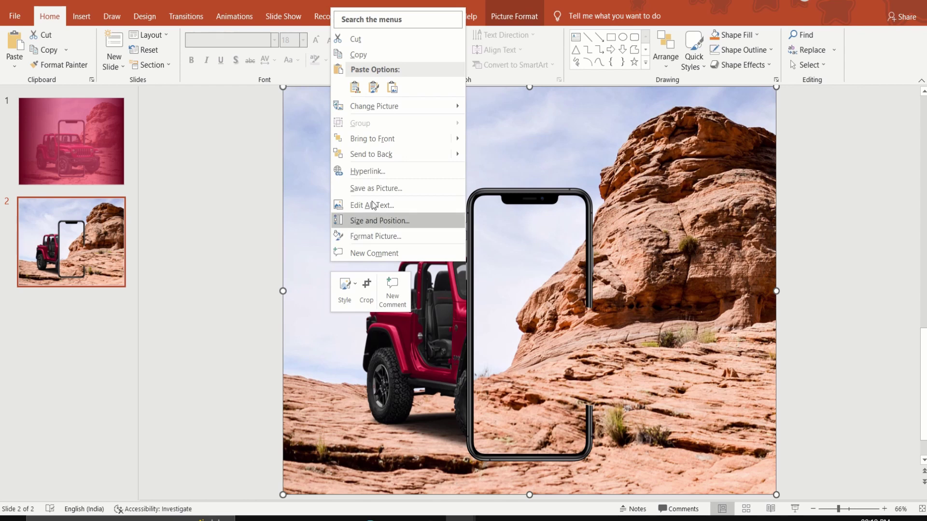
left_click(381, 154)
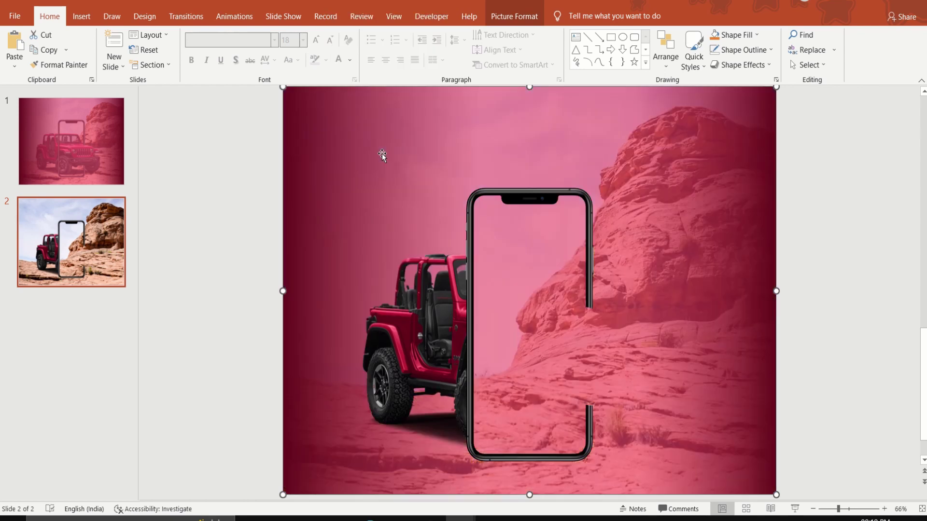
left_click(457, 330)
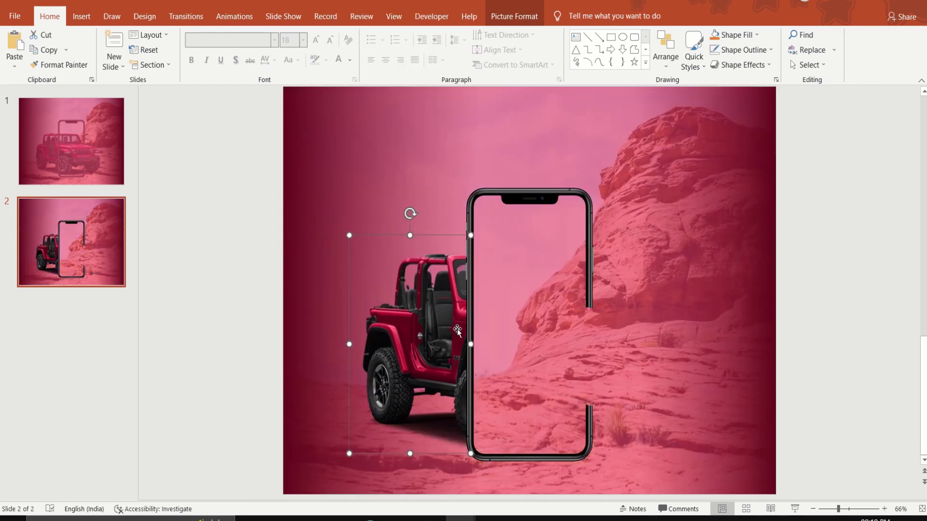
Bring the pink overlay to the front above the cropped jeep
left_click(320, 271)
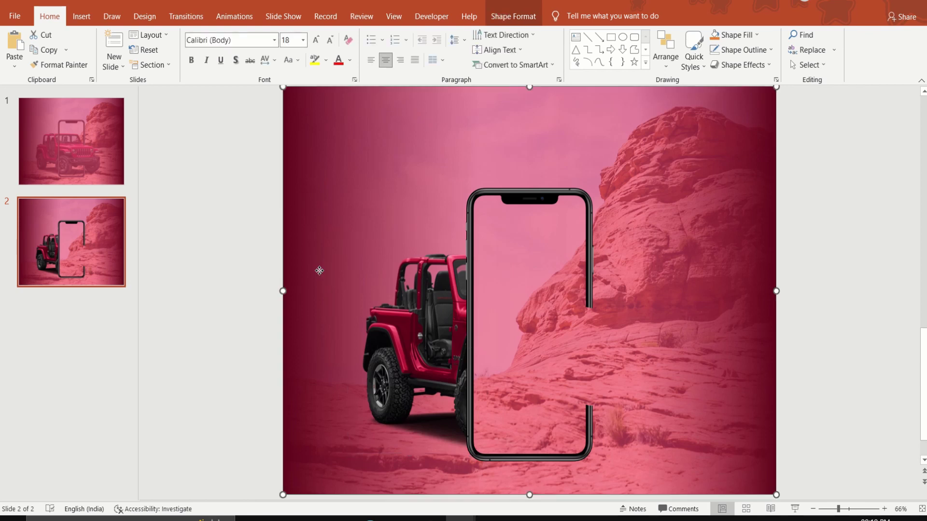
right_click(320, 270)
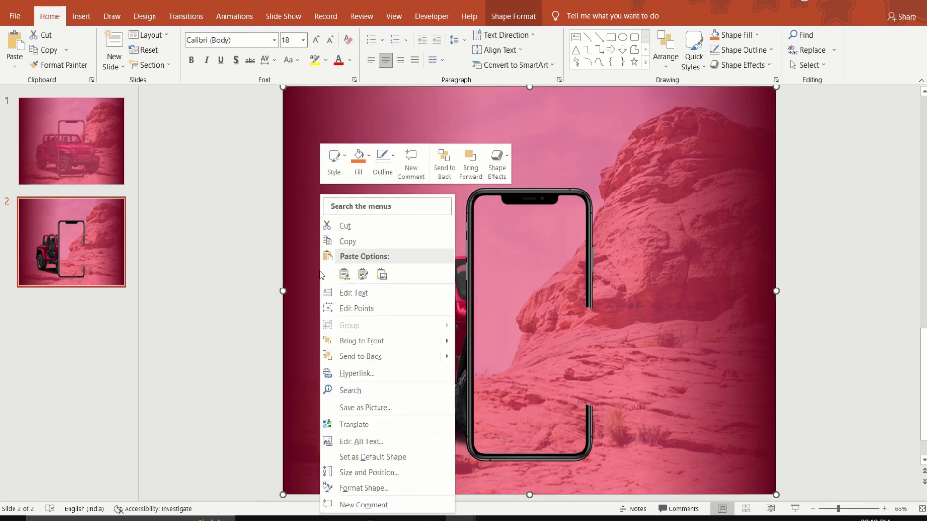
left_click(379, 341)
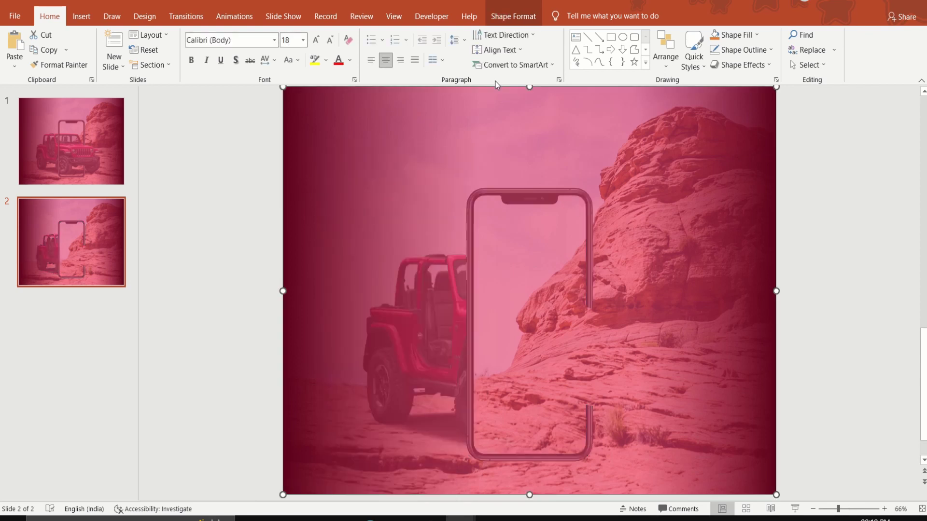
Bring the phone frame picture to the front using the Selection Pane, then return to slide 1
left_click(521, 14)
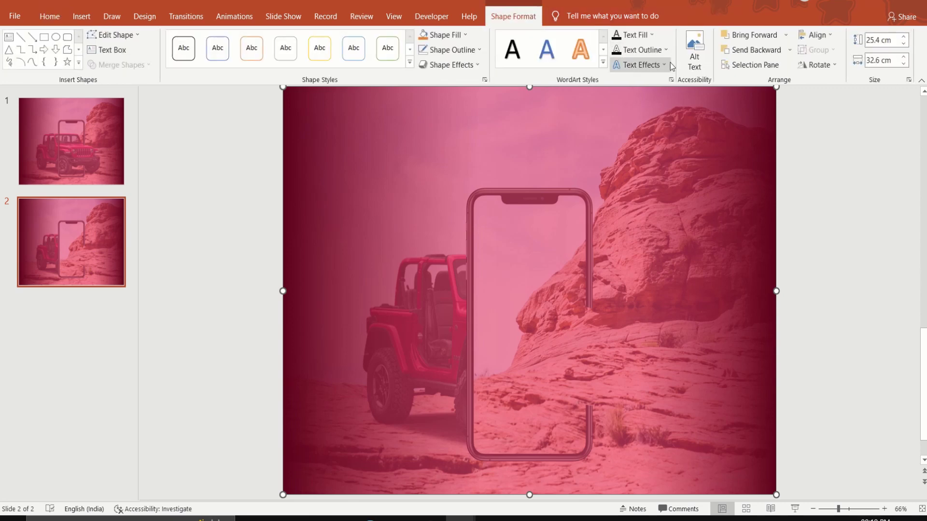
left_click(743, 68)
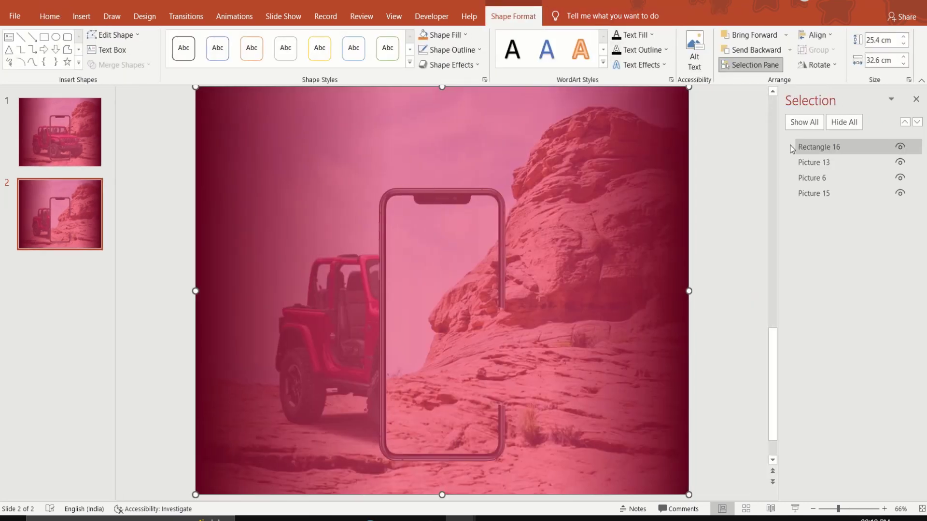
left_click(832, 167)
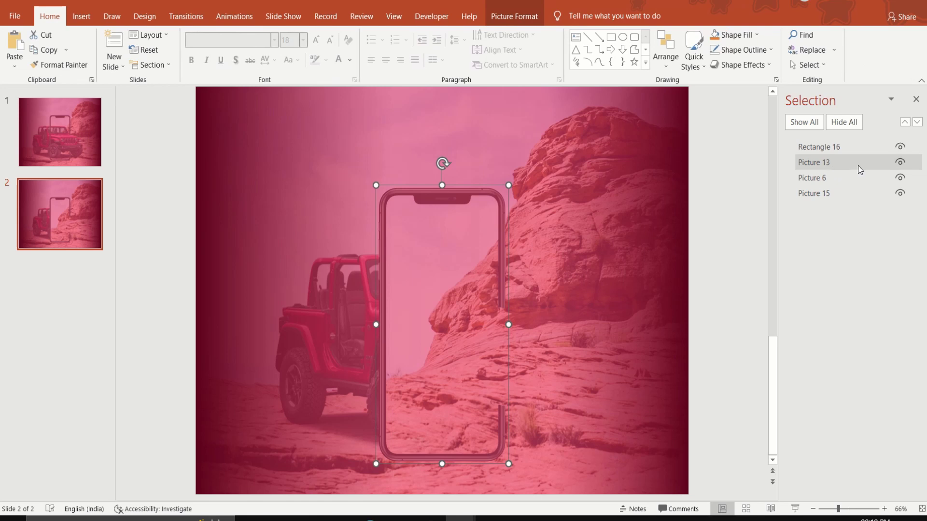
right_click(508, 315)
left_click(556, 192)
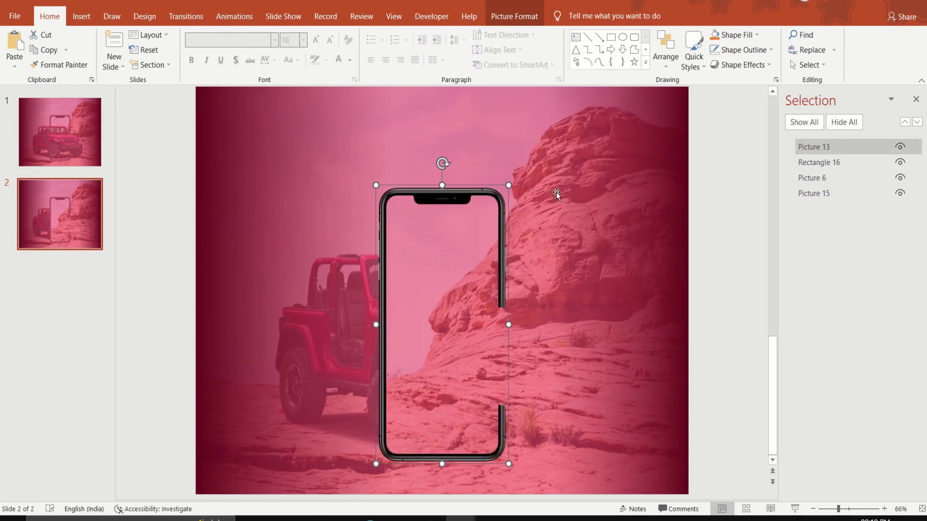
left_click(702, 249)
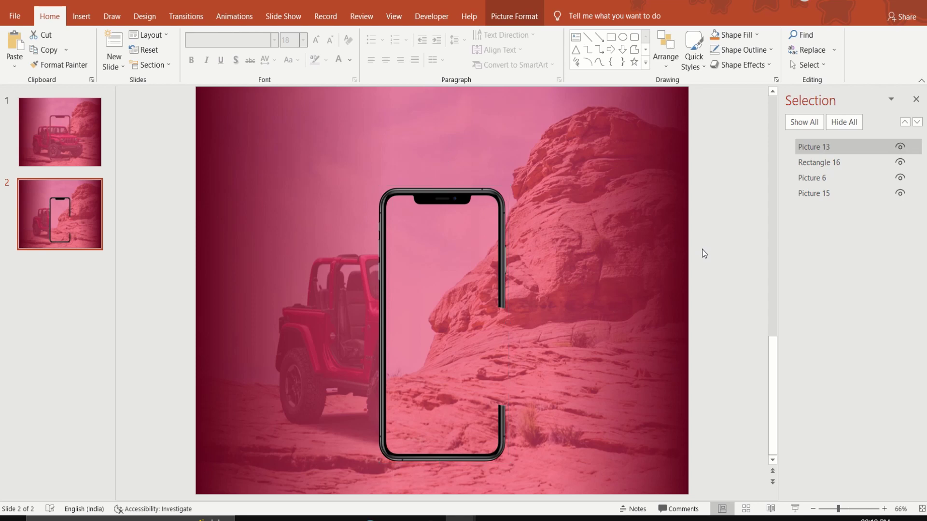
left_click(916, 100)
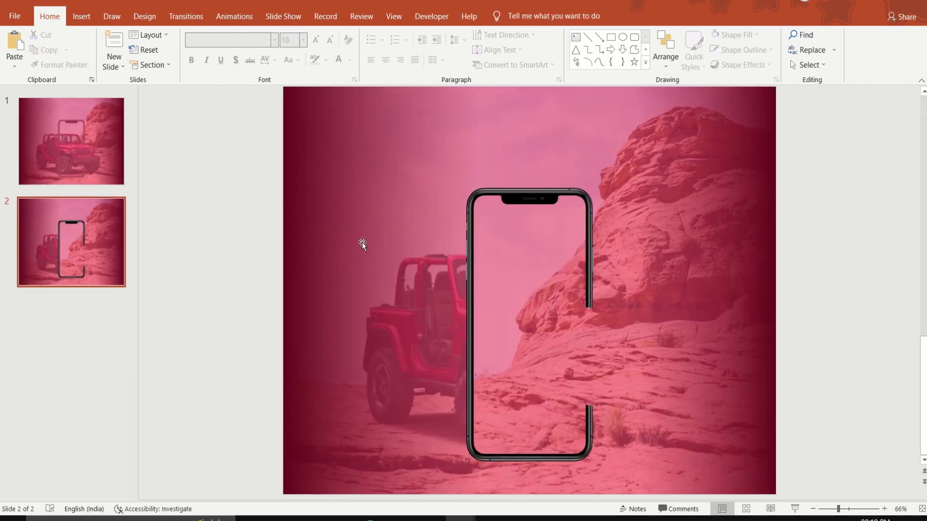
left_click(103, 168)
Send the pink gradient overlay on slide 1 behind the photo
left_click(703, 179)
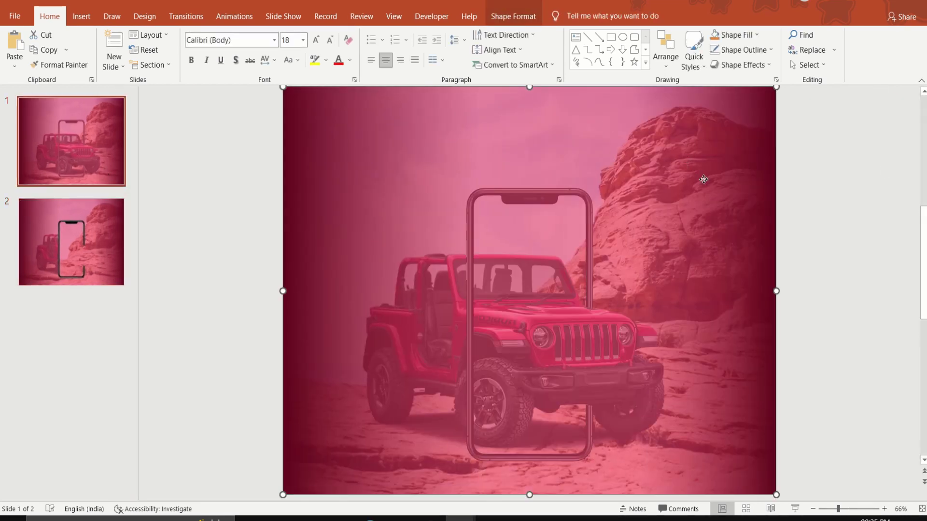
right_click(703, 179)
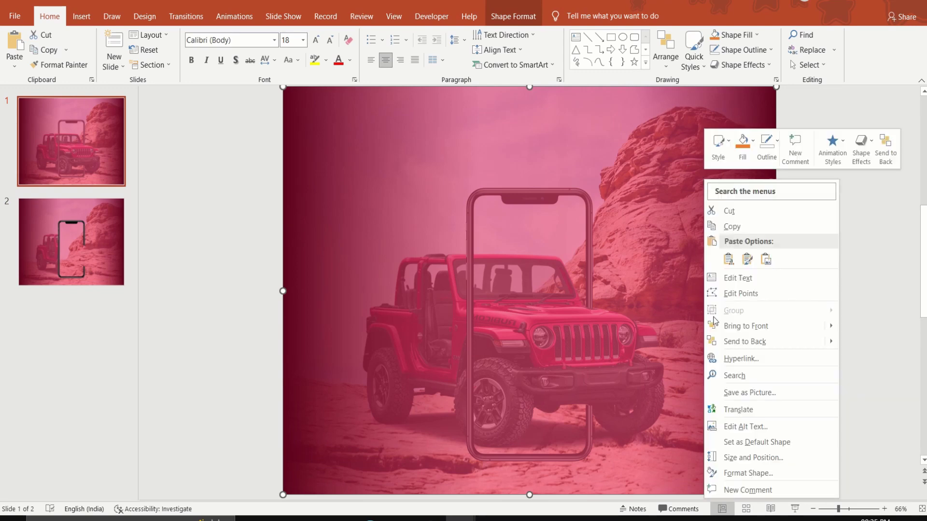
left_click(730, 343)
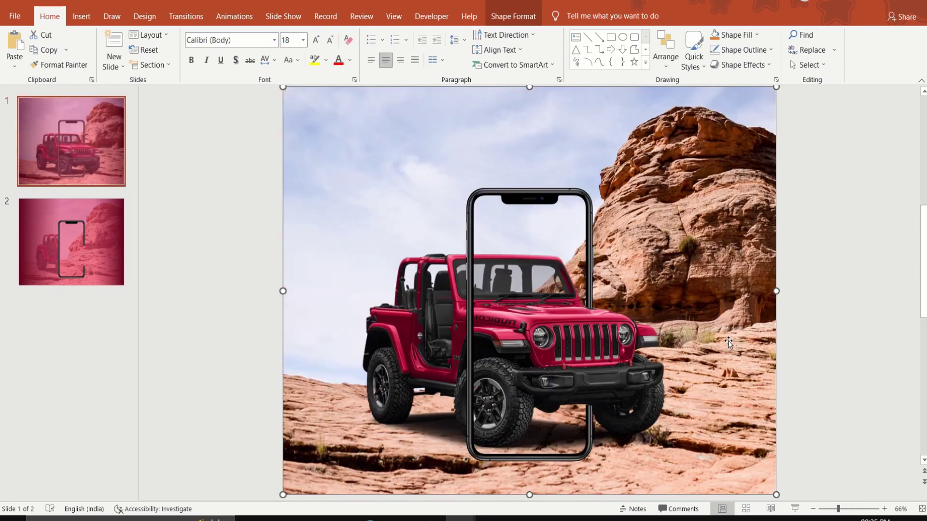
Draw a freeform shape over the jeep's left side and subtract it from the jeep picture
left_click(575, 62)
left_click_drag(364, 211, 472, 261)
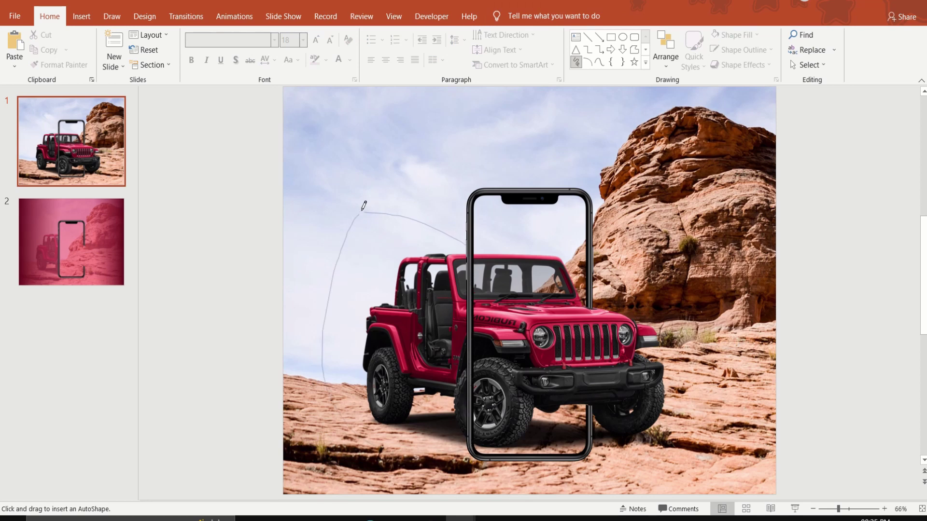
left_click_drag(451, 448, 365, 210)
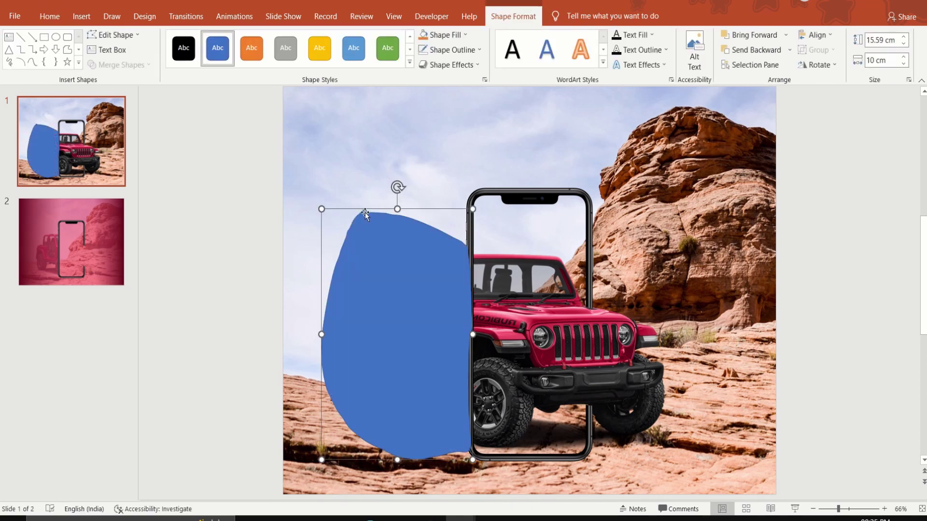
left_click(587, 337)
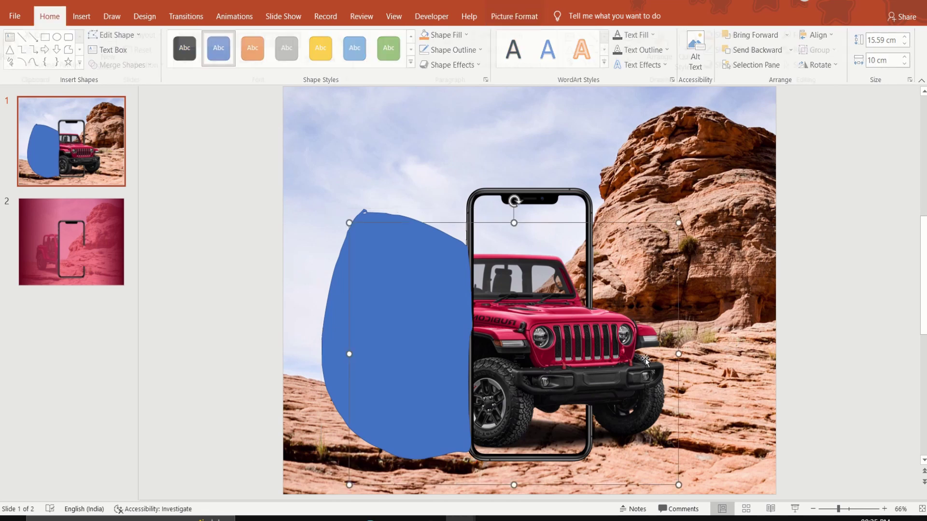
left_click(333, 315, "shift")
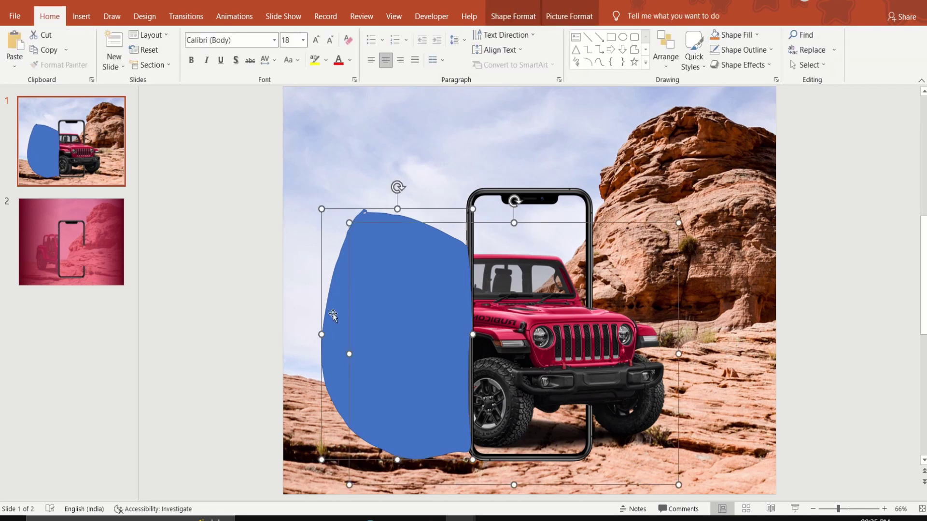
left_click(500, 19)
left_click(138, 69)
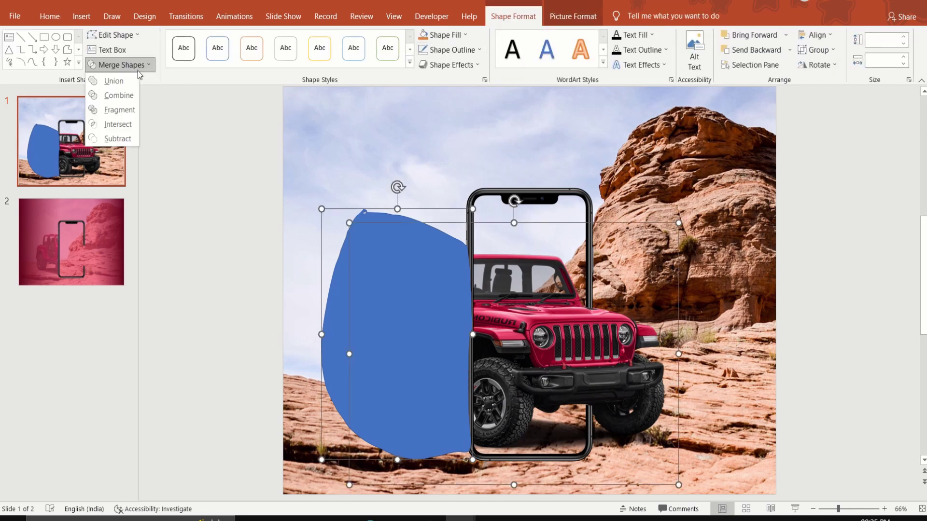
left_click(127, 137)
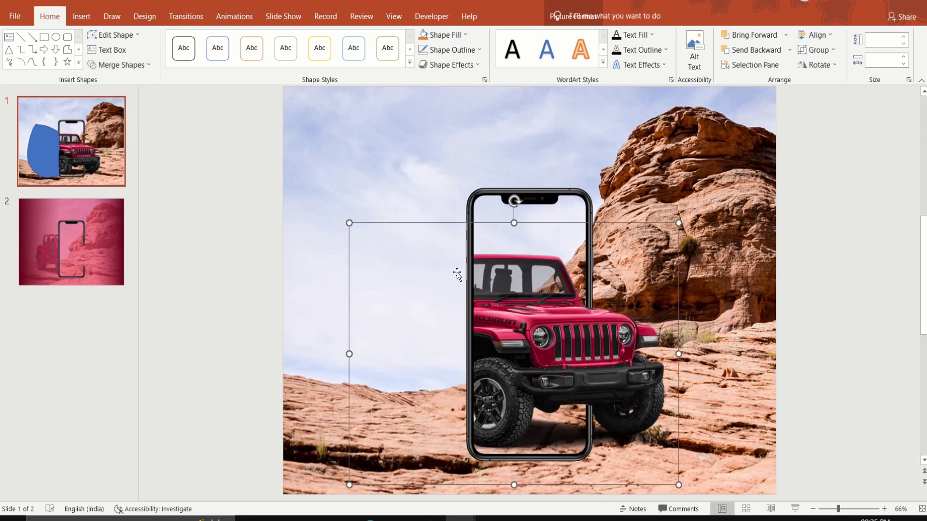
Move the trimmed jeep to slide 2 against the phone, with the phone frame in front
right_click(608, 357)
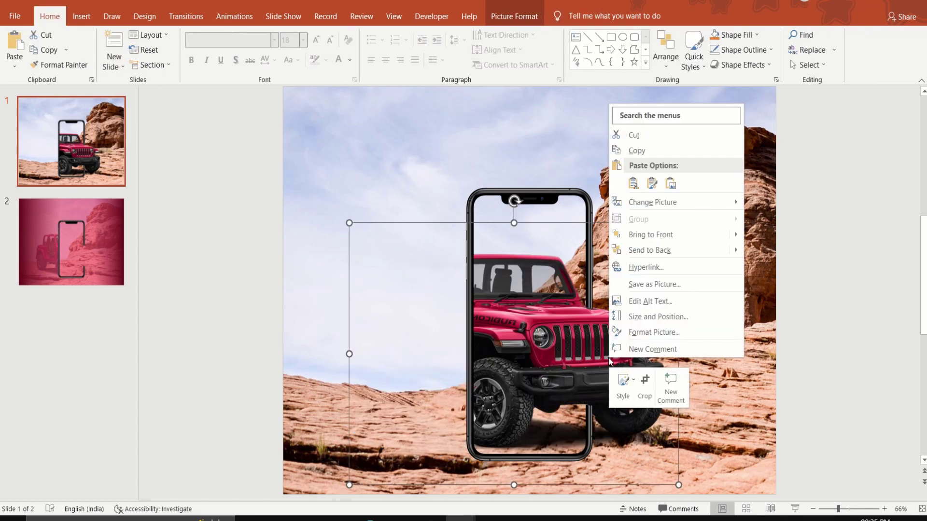
left_click(641, 135)
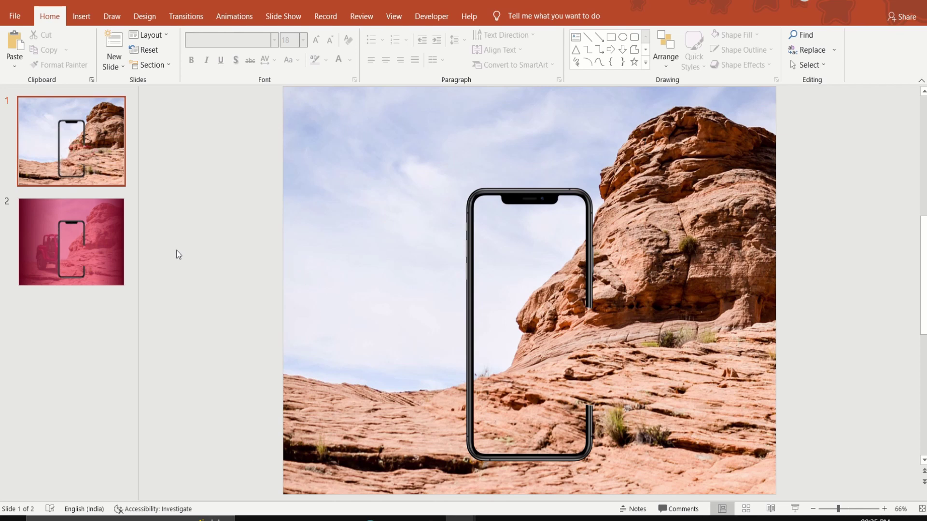
left_click(108, 251)
right_click(224, 262)
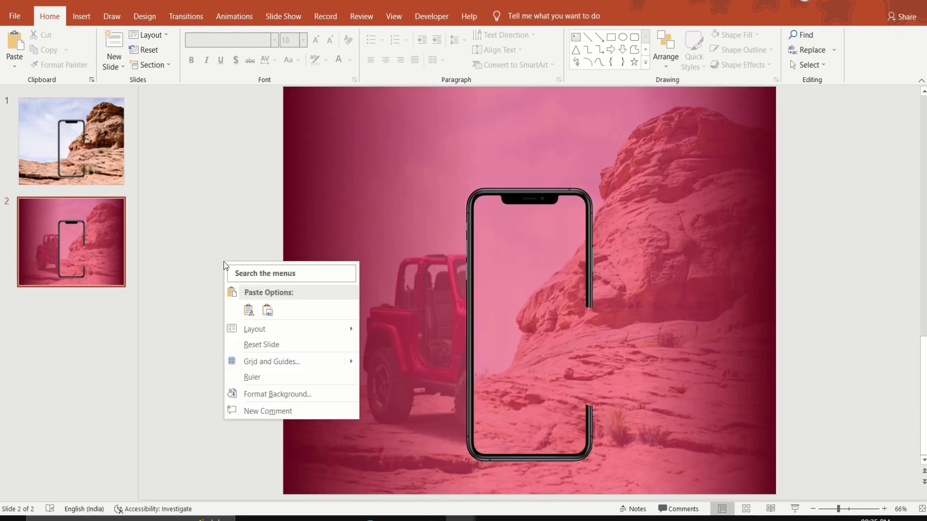
left_click(248, 310)
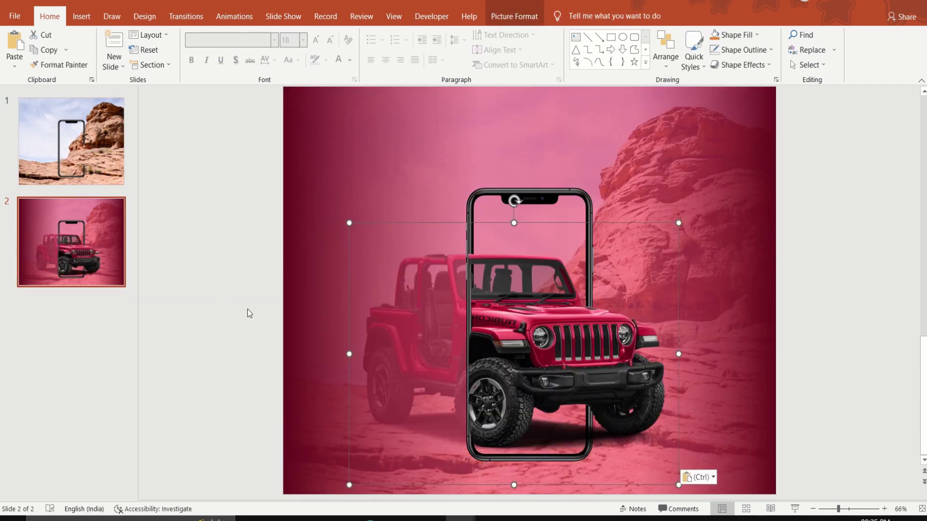
left_click_drag(508, 197, 508, 196)
right_click(508, 196)
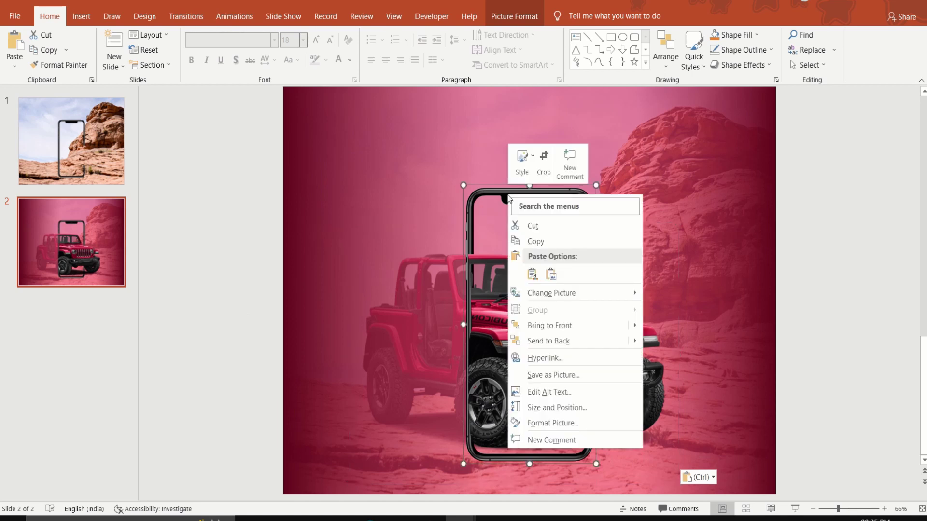
left_click(539, 325)
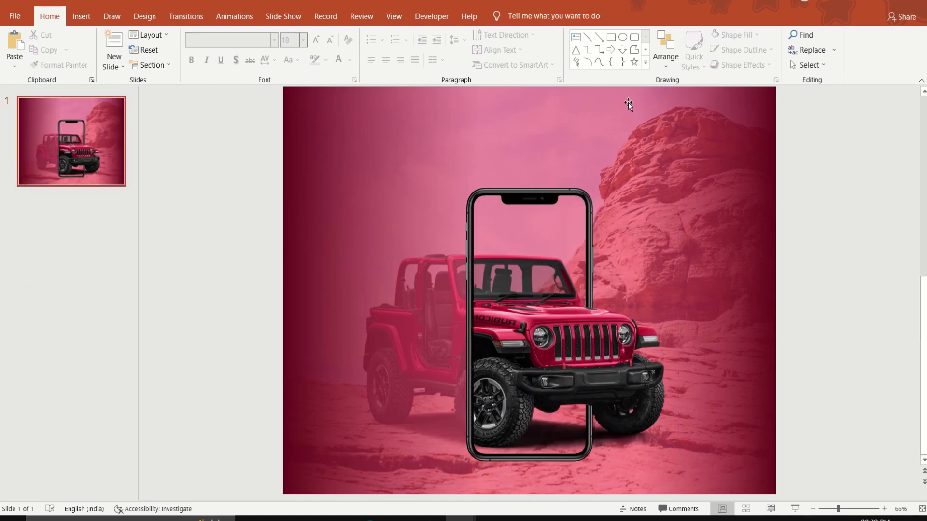
left_click(575, 37)
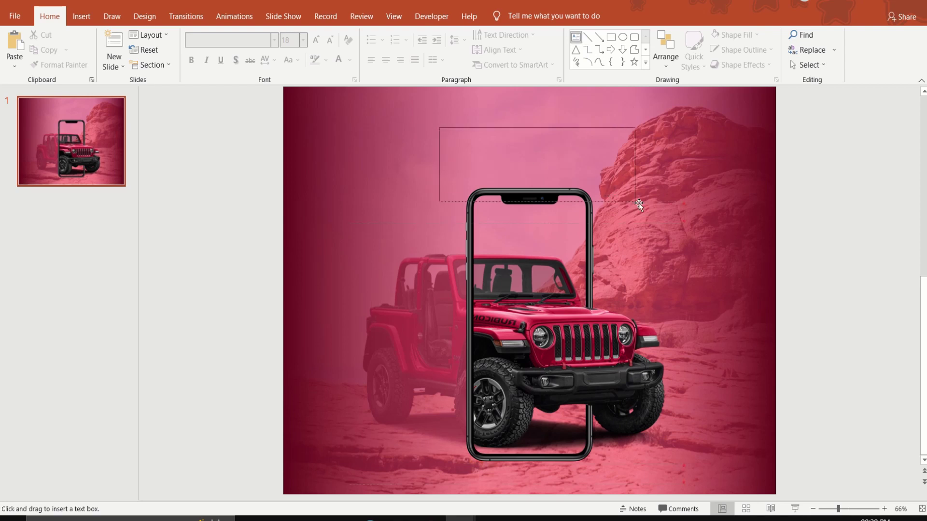
Add a '24 h' text box in Anton at size 240, widened to fit one line
left_click_drag(438, 127, 635, 202)
type("24 h")
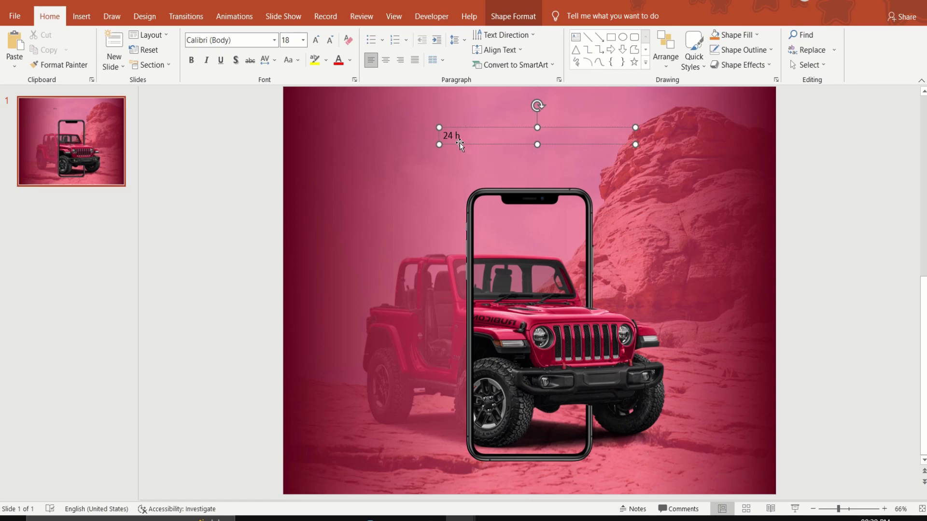
left_click_drag(460, 135, 442, 136)
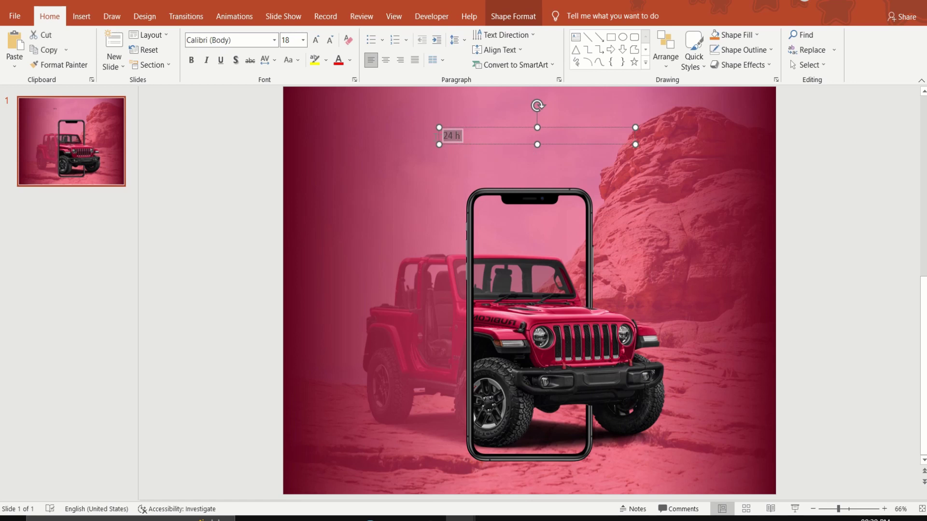
left_click(274, 40)
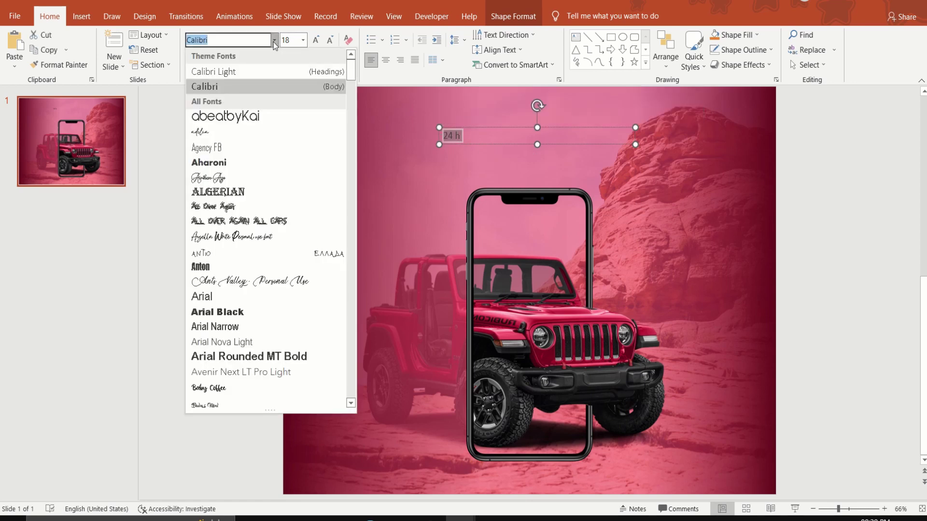
left_click(218, 269)
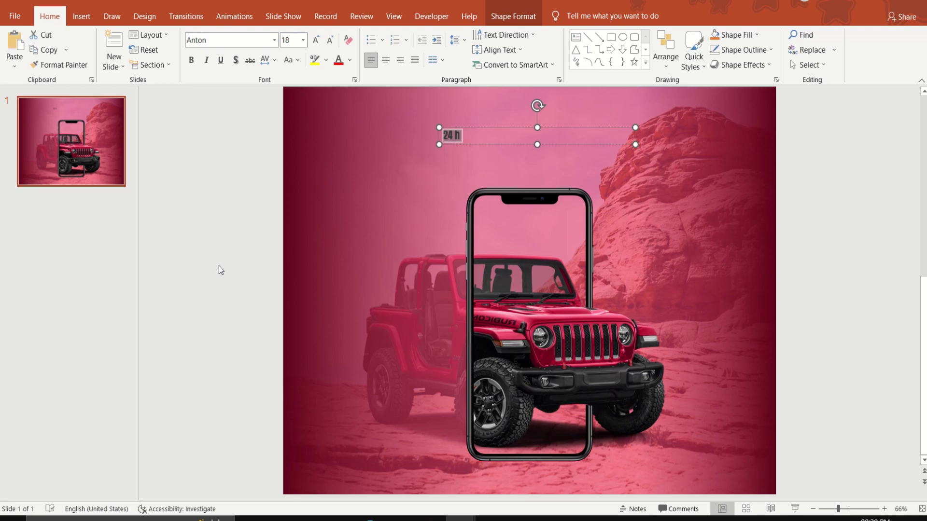
left_click(294, 41)
key("Return")
left_click(527, 22)
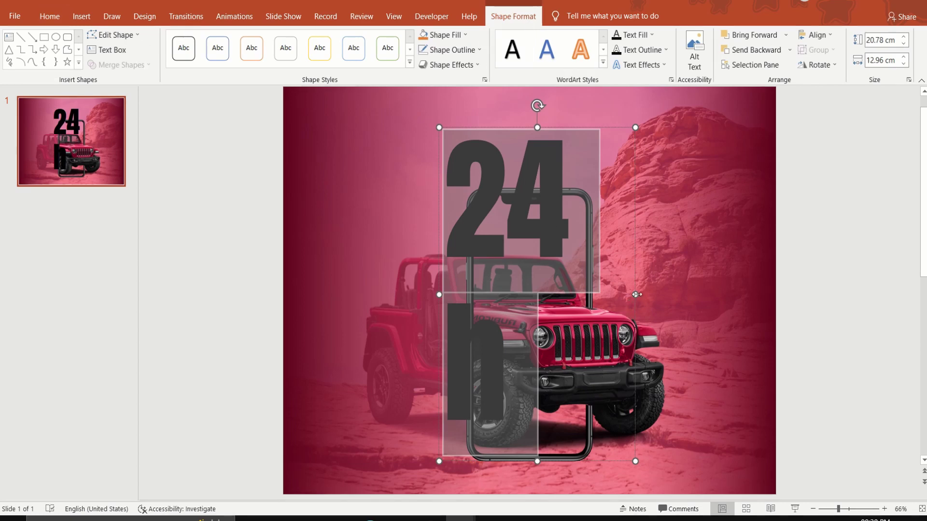
left_click_drag(635, 294, 733, 283)
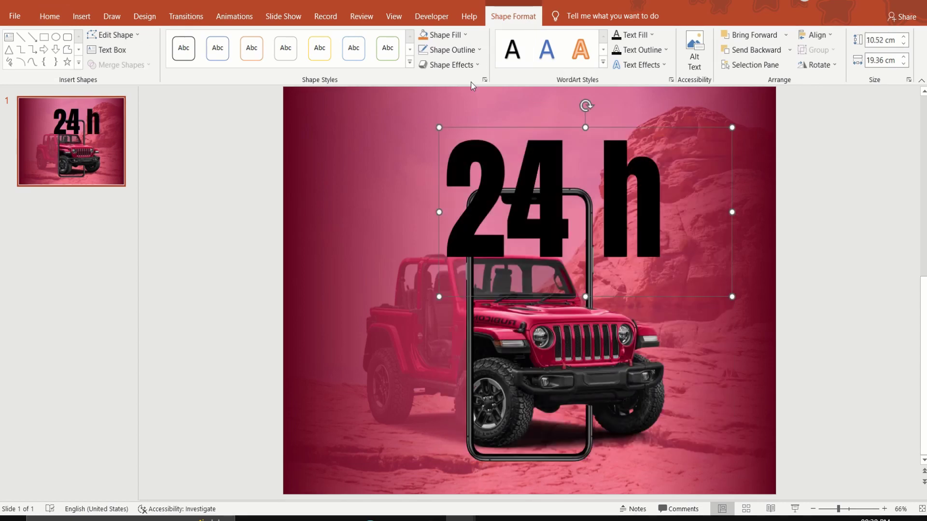
Give the '24 h' text a pink solid fill at 44% transparency and font size 415
left_click(485, 79)
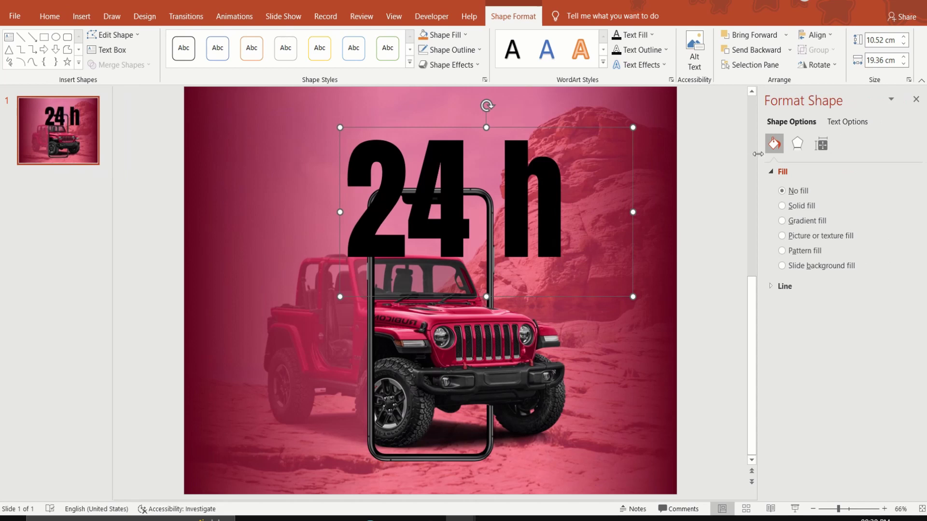
left_click(846, 123)
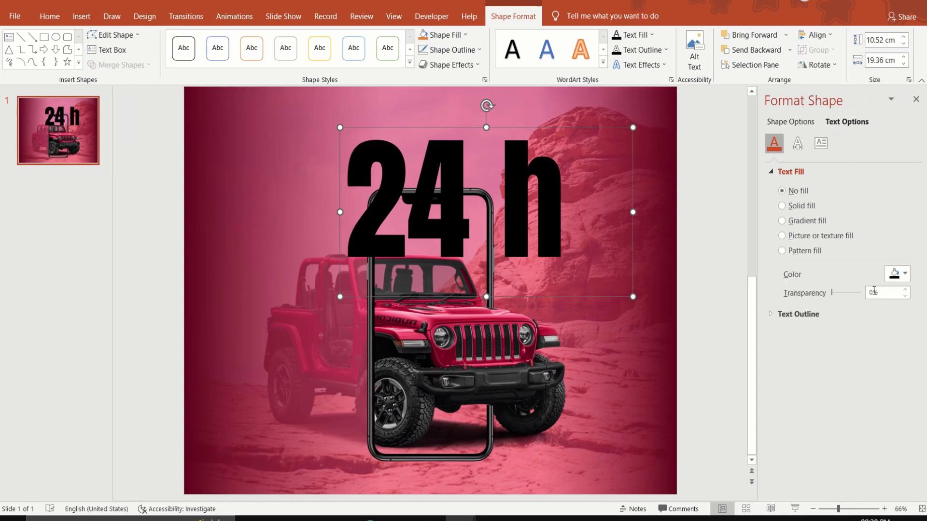
left_click(899, 277)
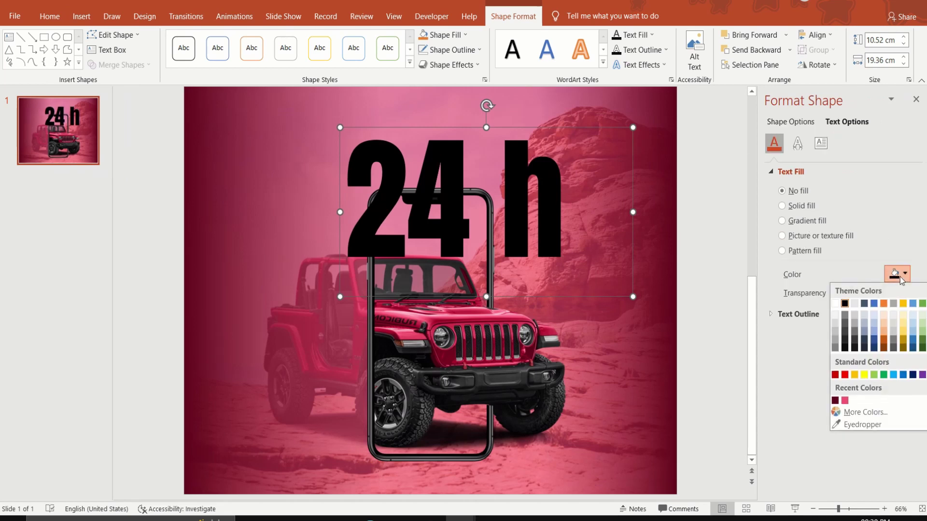
left_click(845, 400)
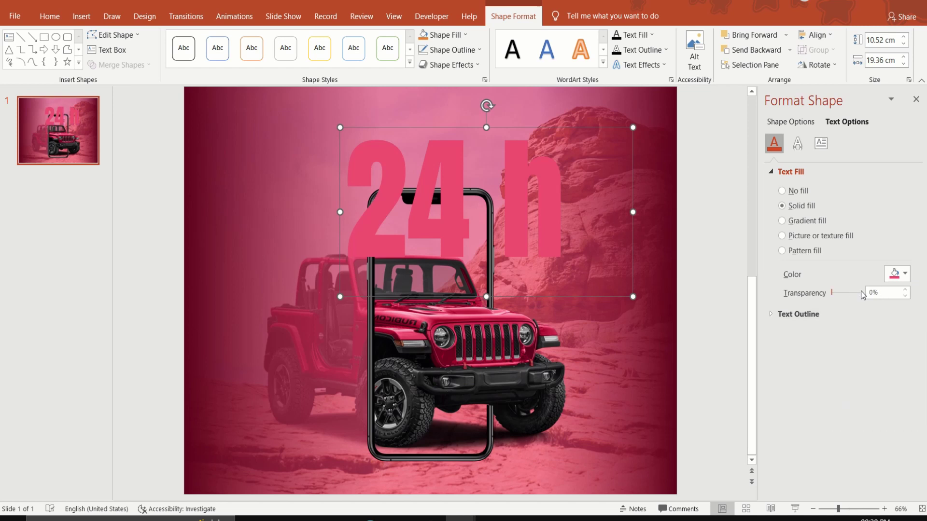
left_click(881, 298)
type("44")
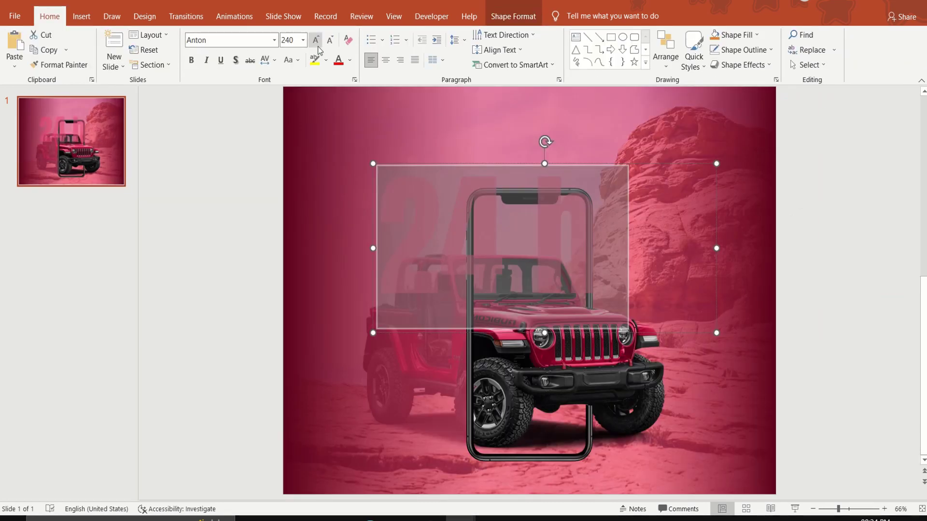
left_click(316, 42)
left_click(316, 42)
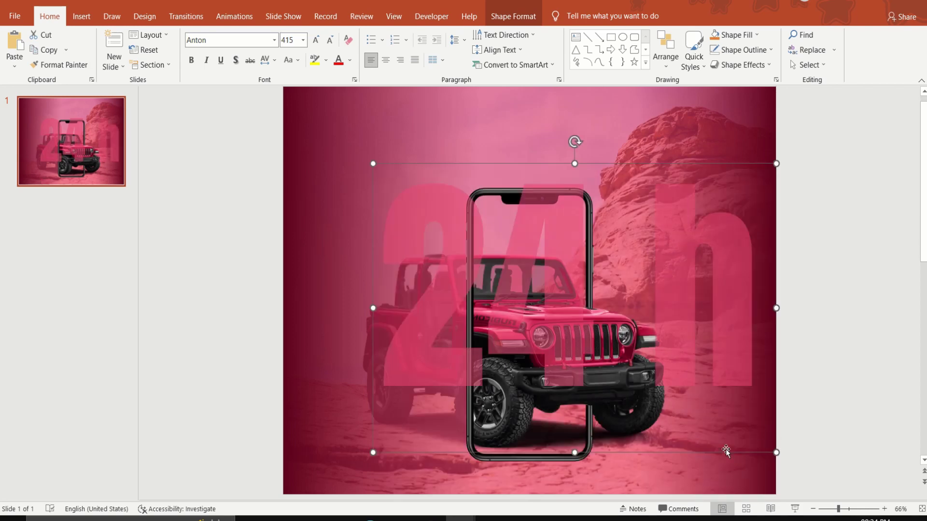
Resize the '24 h' text to 346, move it near the top and send it to the back
left_click_drag(726, 452, 692, 380)
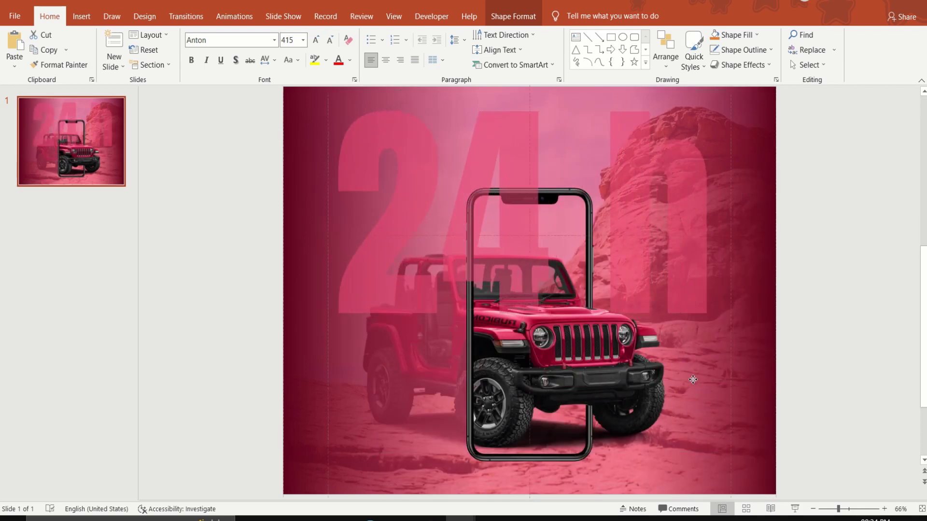
left_click(330, 40)
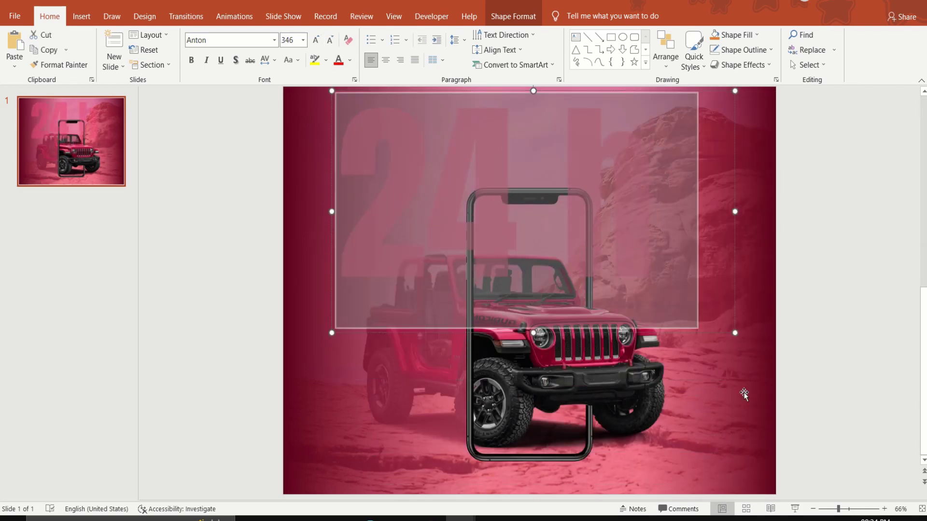
left_click_drag(743, 395, 743, 364)
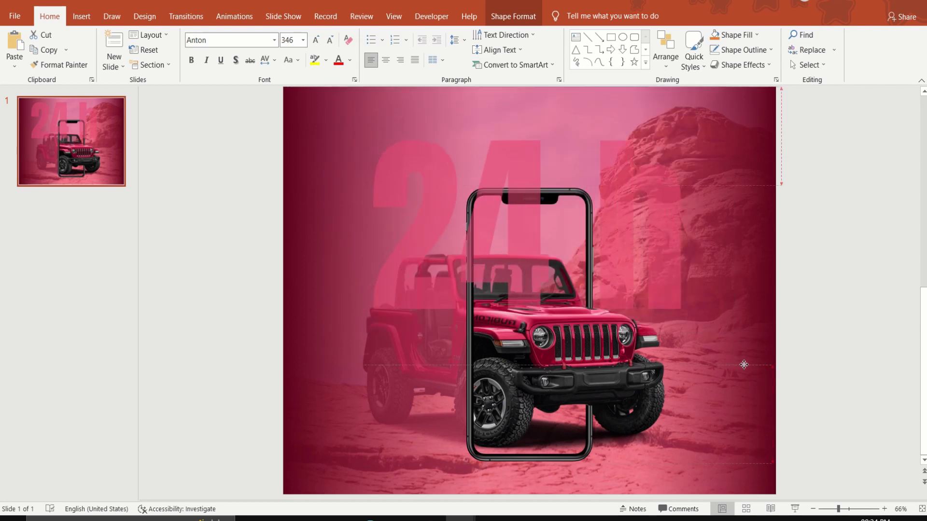
right_click(553, 116)
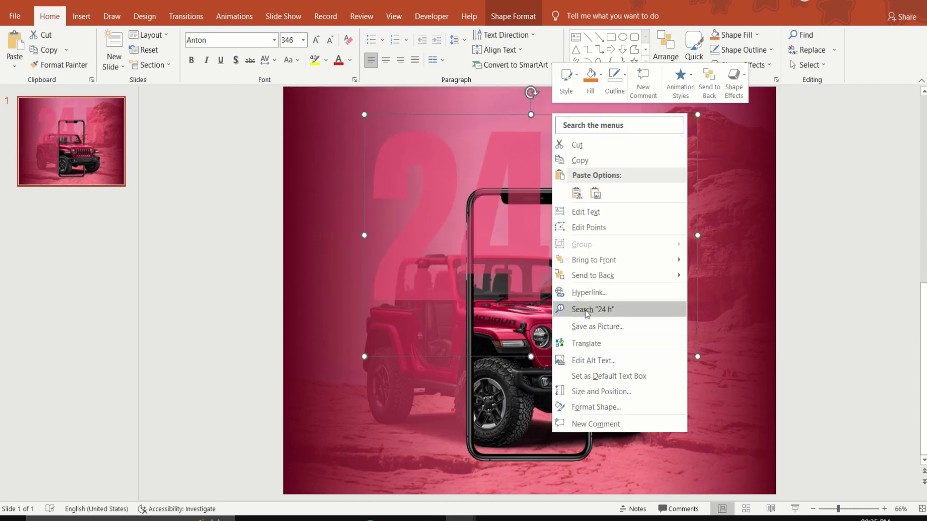
left_click(595, 274)
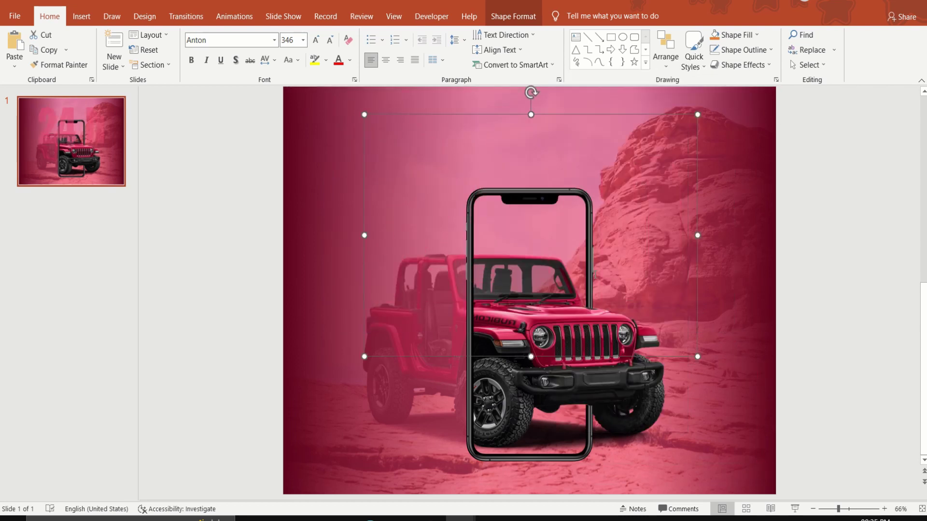
left_click(745, 414)
right_click(744, 414)
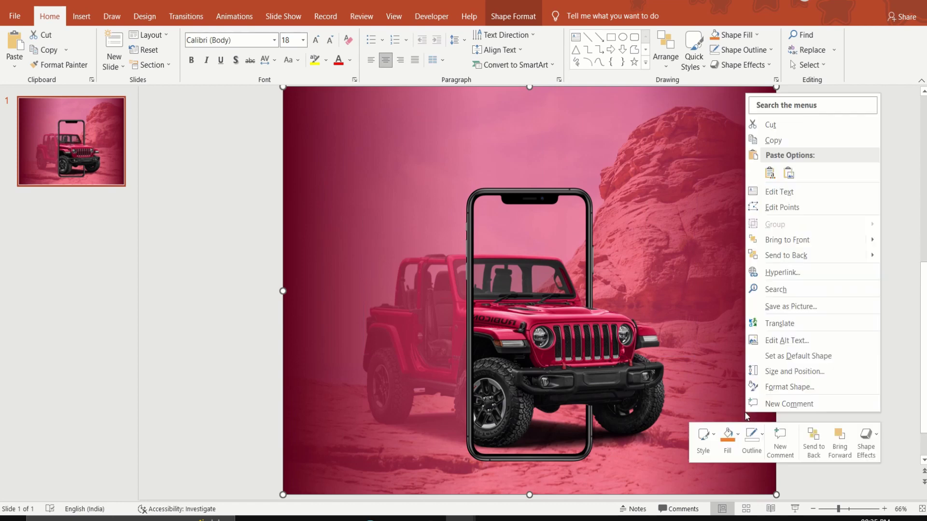
Slide the pink gradient down to expose the layers beneath it
left_click(792, 256)
left_click(753, 323)
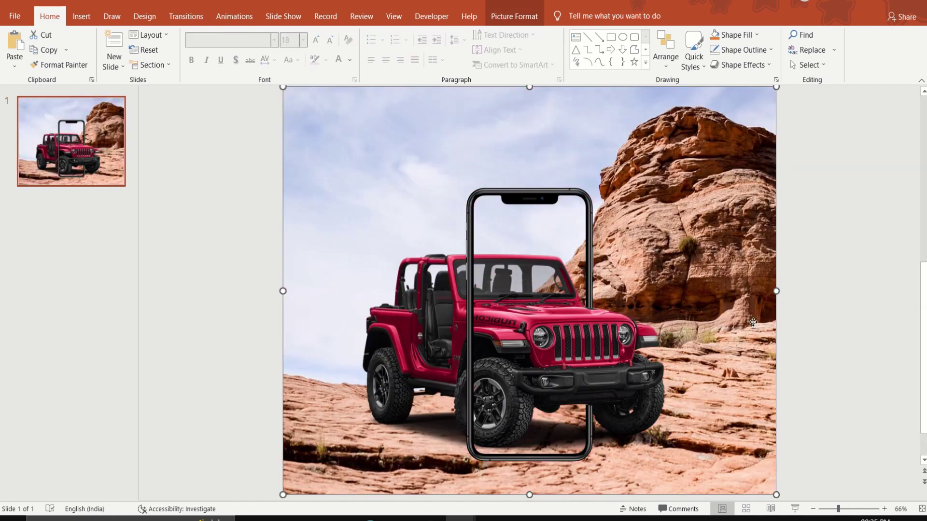
right_click(753, 323)
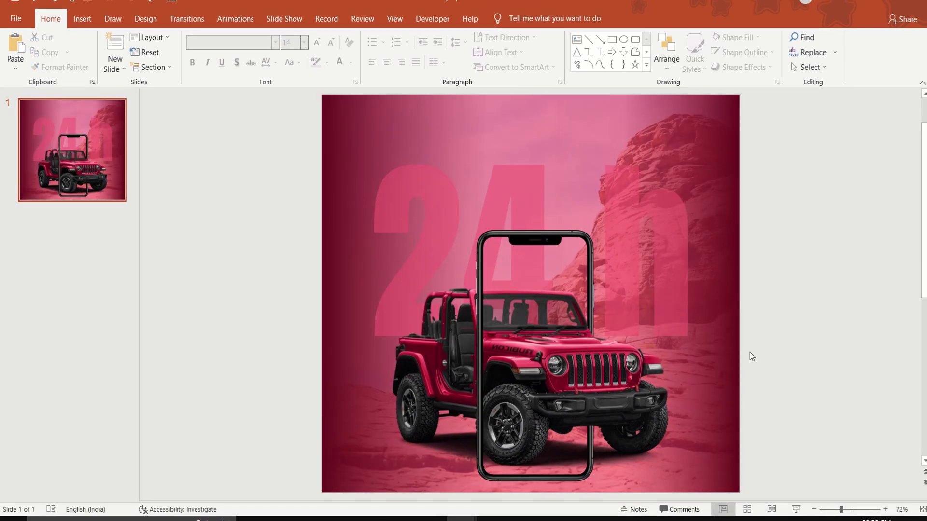
scroll(750, 352, "down", 1, "ctrl")
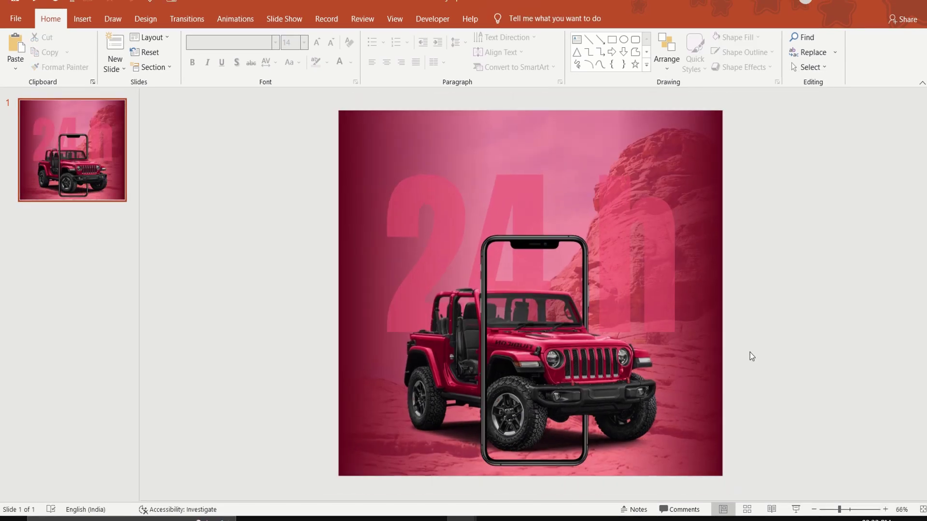
scroll(750, 353, "down", 1, "ctrl")
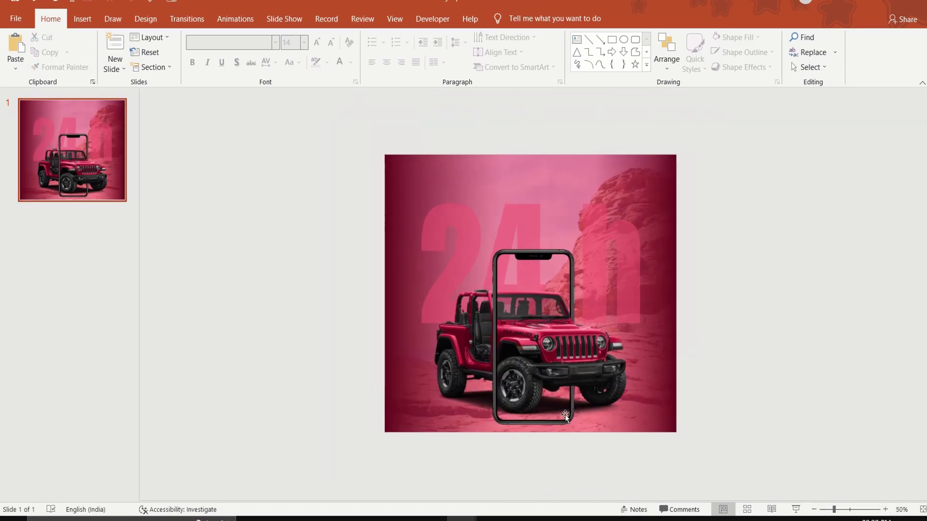
left_click_drag(664, 386, 665, 447)
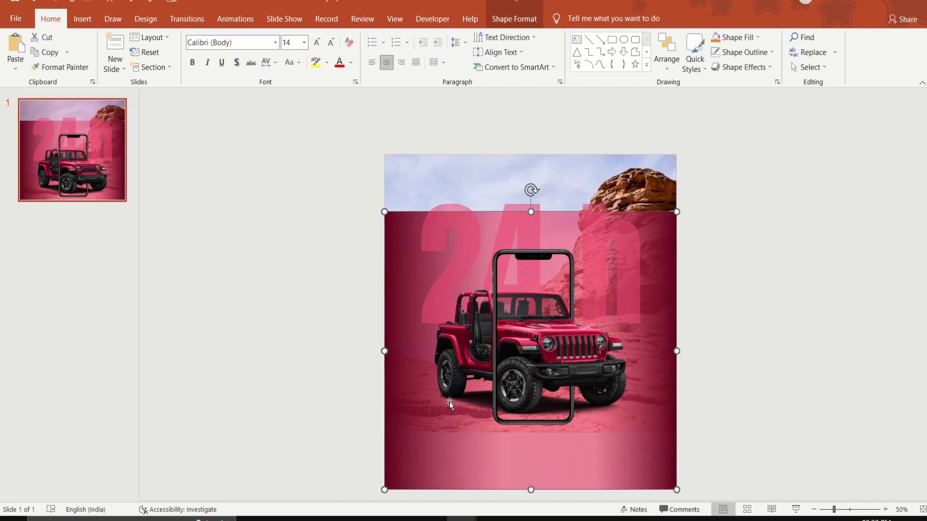
Send the jeep picture and desert photo to the back, then move the gradient back over the slide
left_click(448, 372)
right_click(448, 372)
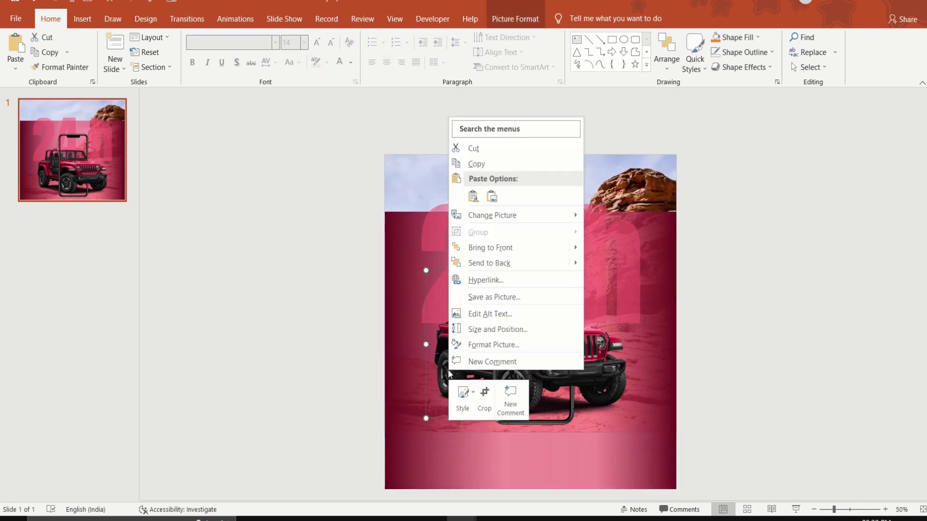
left_click(480, 264)
left_click(627, 175)
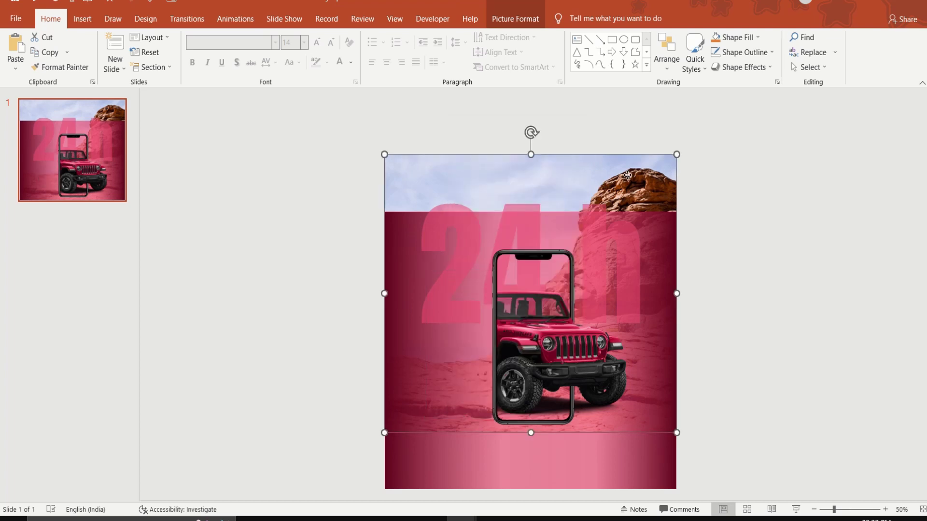
right_click(627, 175)
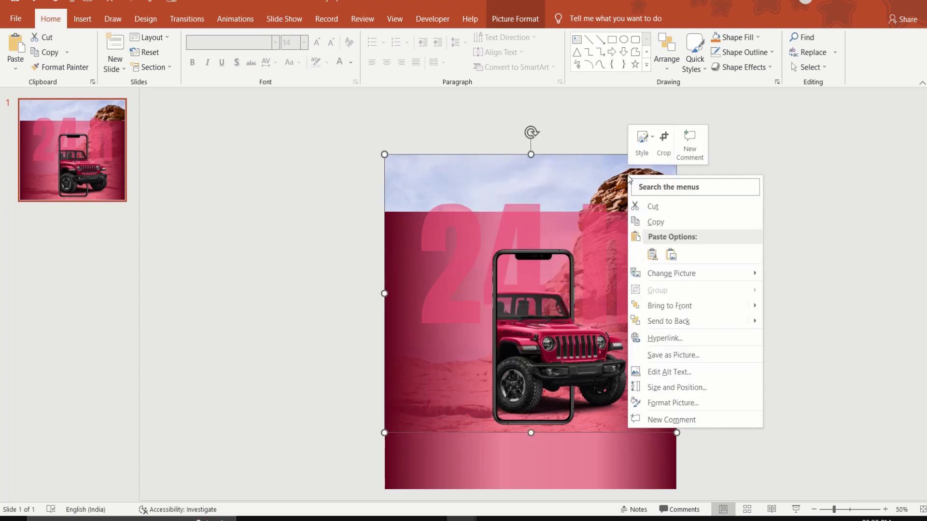
left_click(667, 323)
left_click(636, 468)
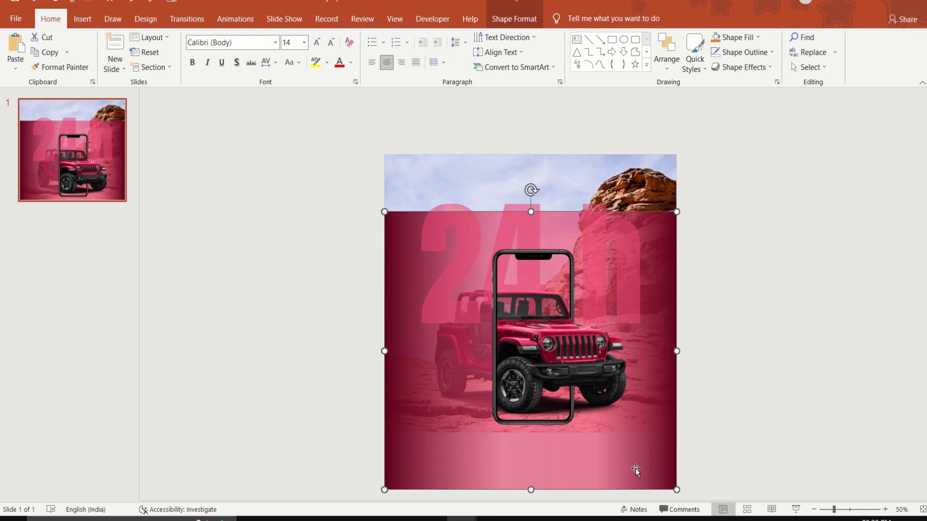
left_click_drag(636, 468, 635, 411)
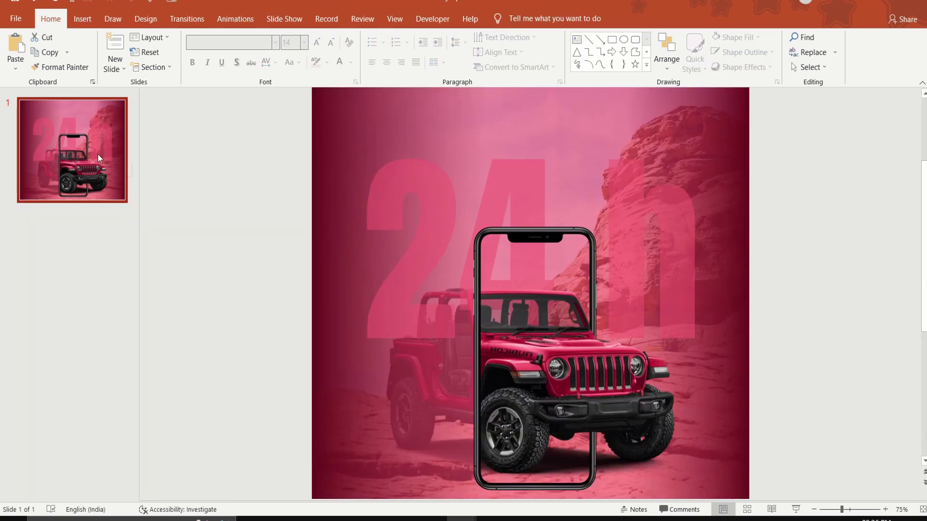
right_click(98, 154)
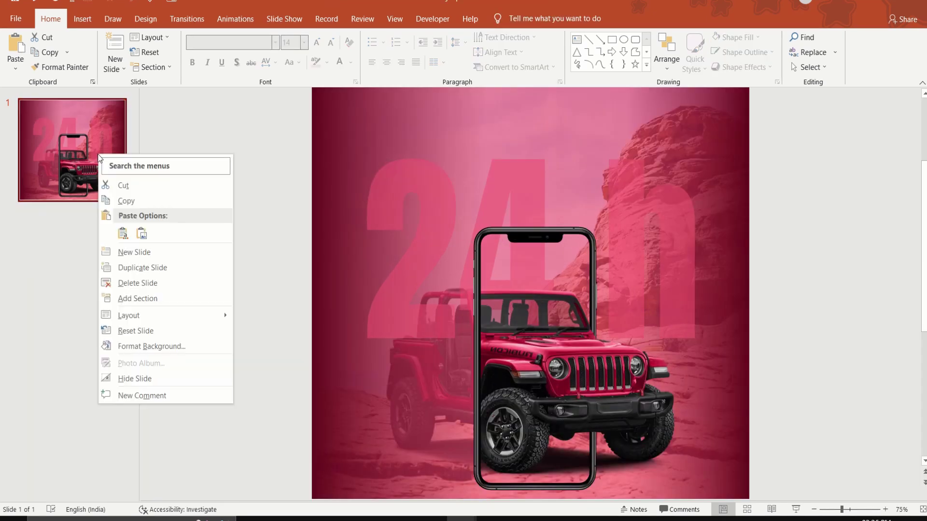
Duplicate the slide, trace a freeform shape over the copy's phone screen, and delete the pink gradient
left_click(123, 267)
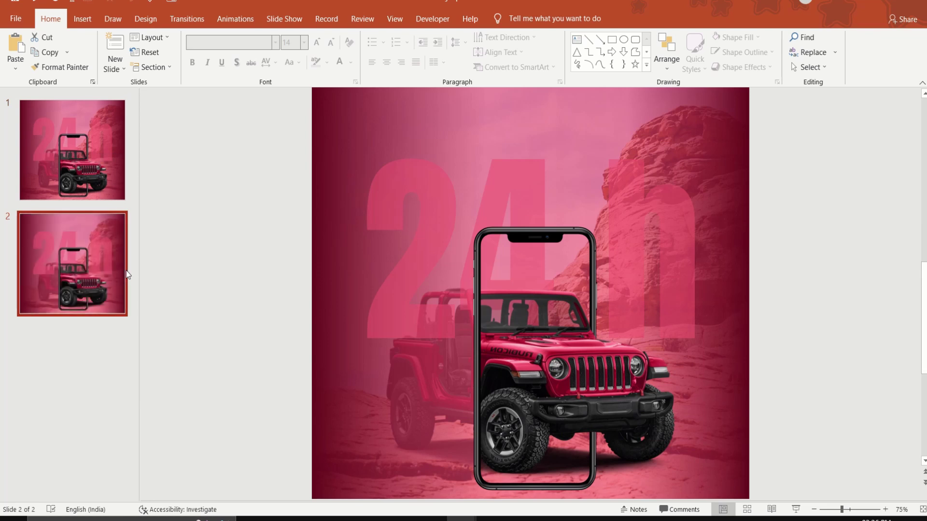
left_click(577, 64)
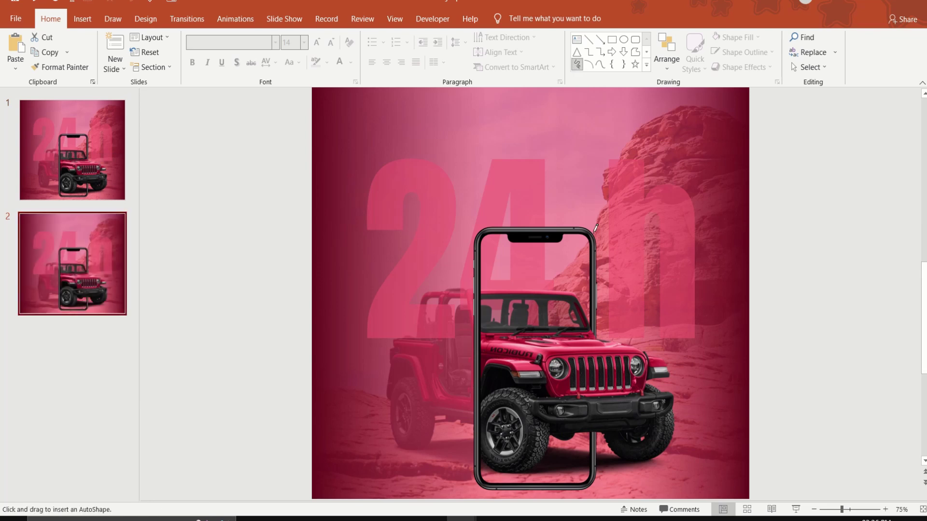
left_click_drag(596, 227, 593, 227)
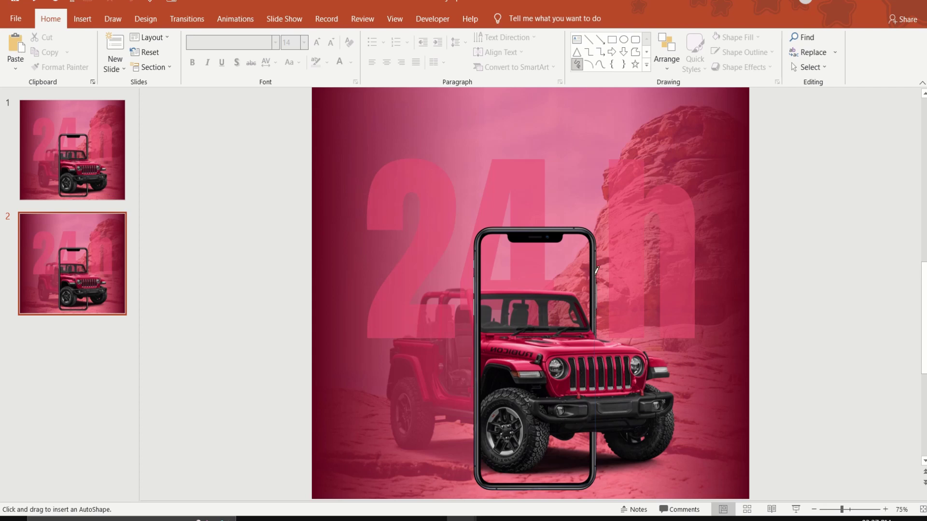
left_click_drag(593, 230, 473, 490)
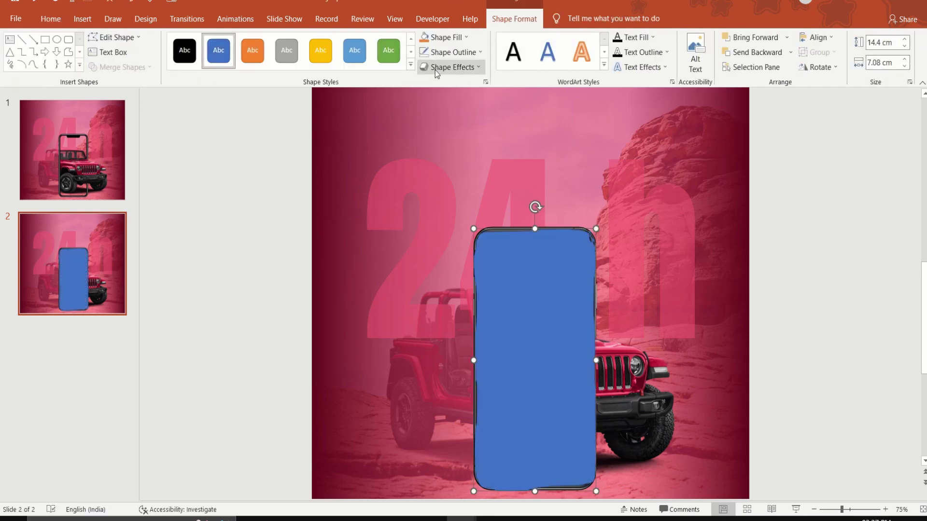
left_click(701, 135)
key("Delete")
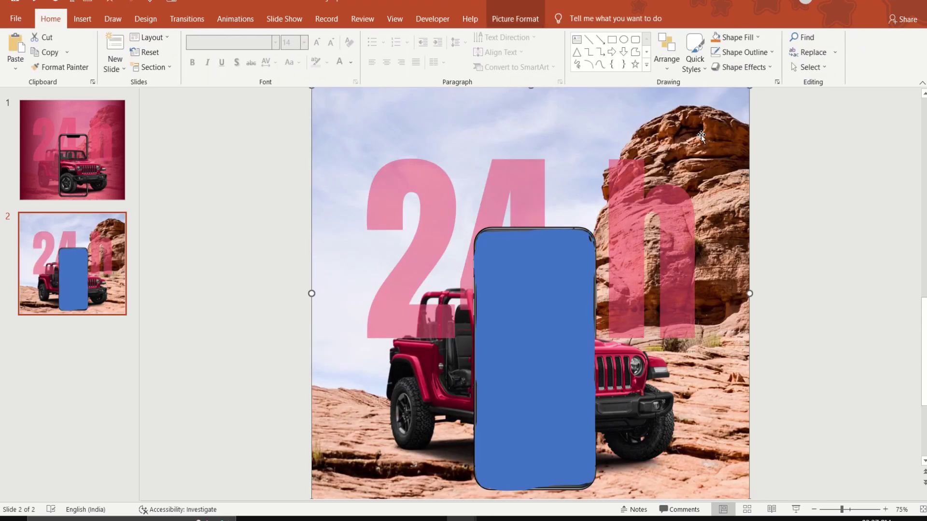
Intersect the desert photo with the phone-screen shape, cut the result and go back to slide 1
left_click(490, 341)
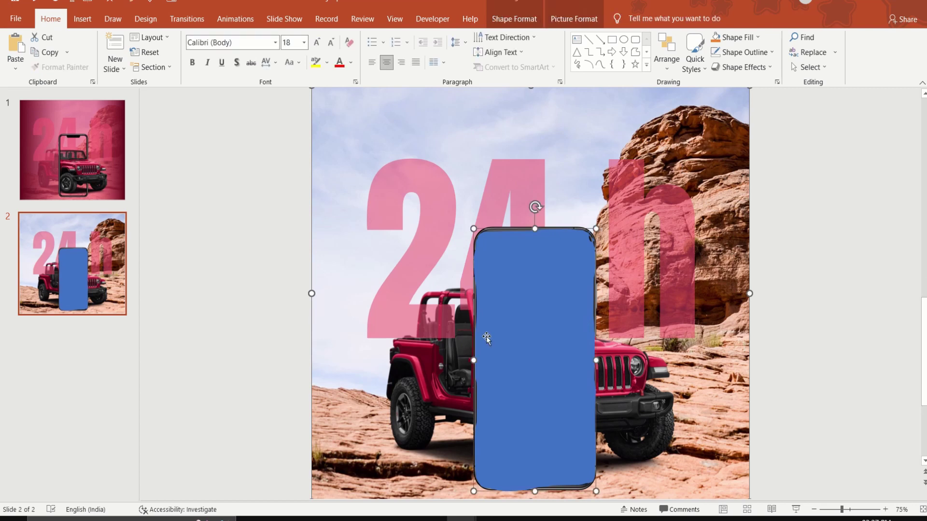
left_click(511, 21)
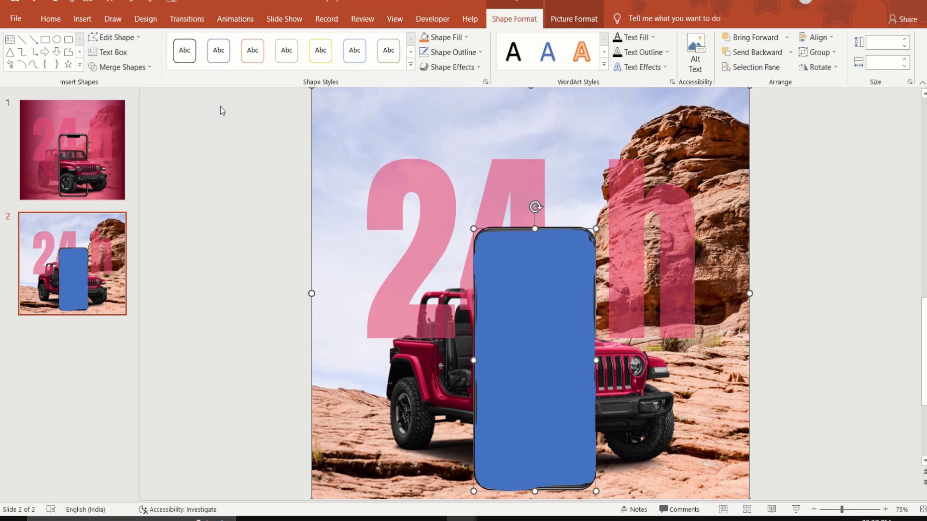
left_click(140, 69)
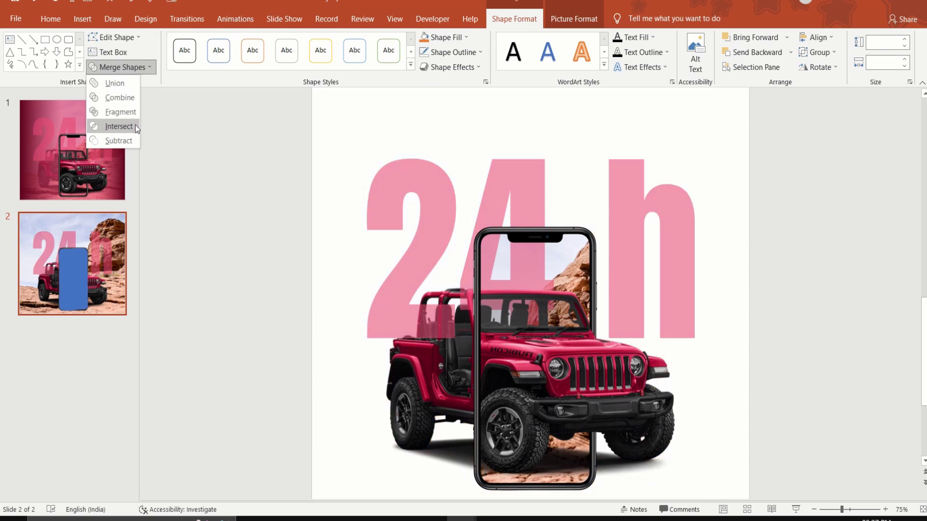
left_click(135, 124)
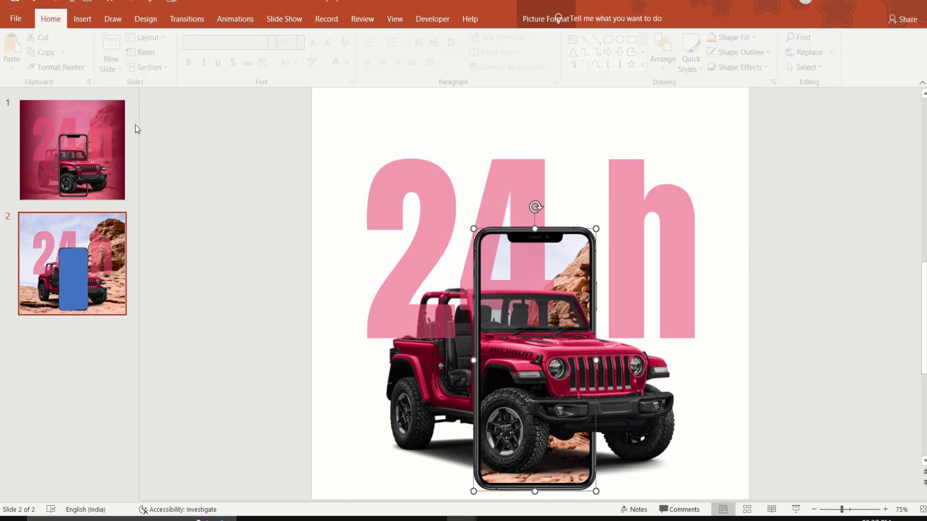
right_click(595, 285)
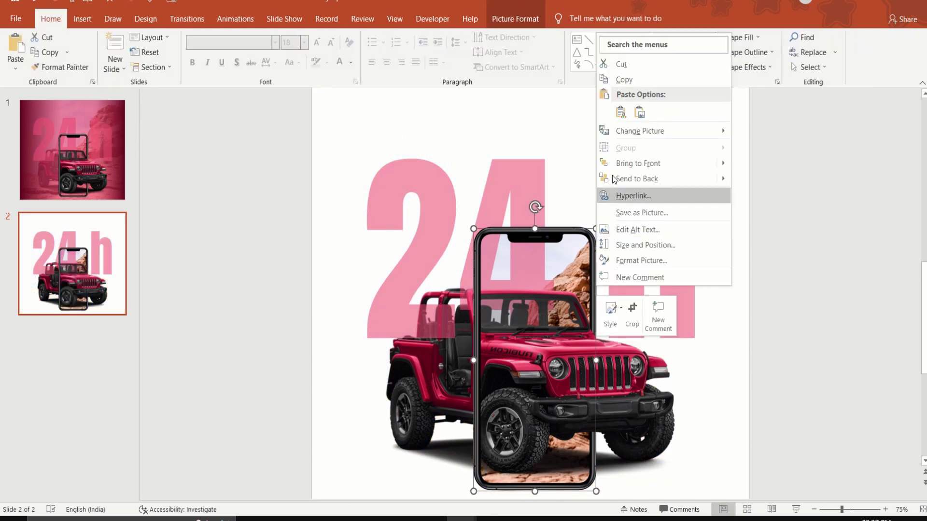
left_click(612, 67)
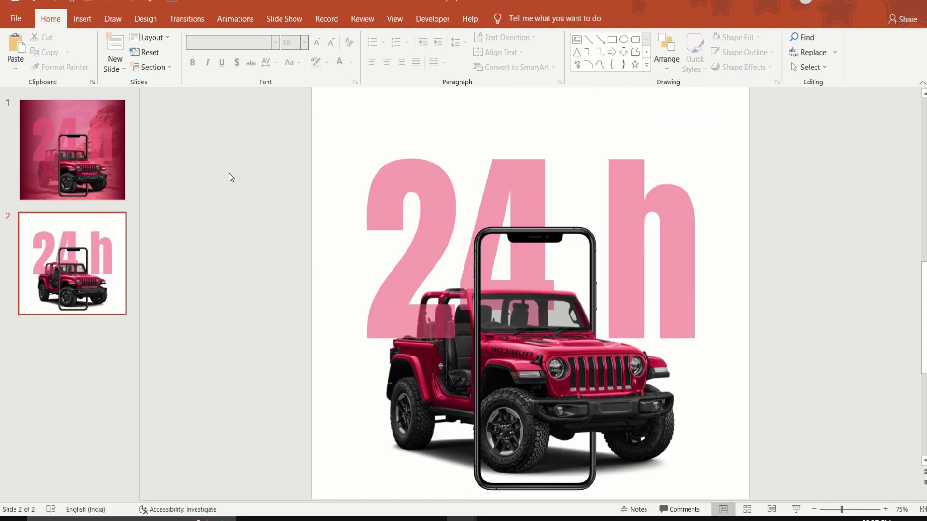
left_click(115, 181)
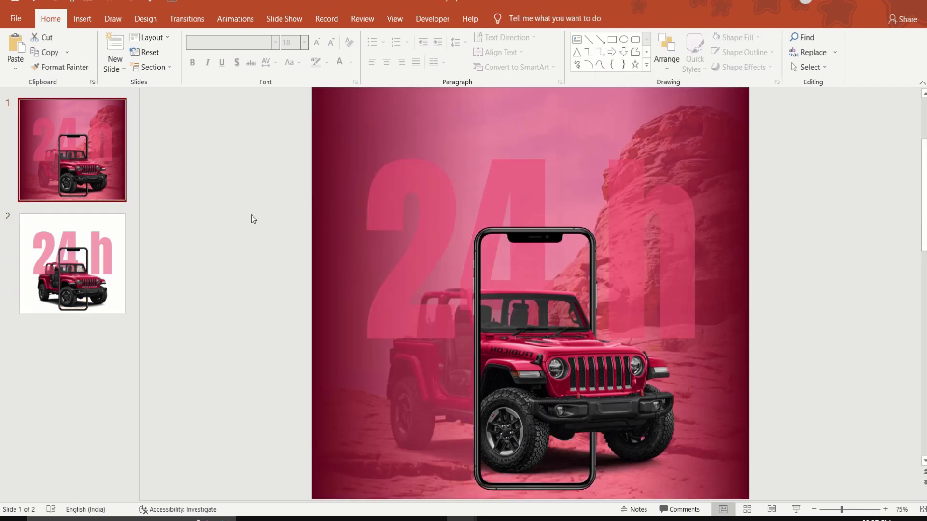
Paste the phone-shaped desert picture onto slide 1 and bring the phone frame in front of it
right_click(251, 215)
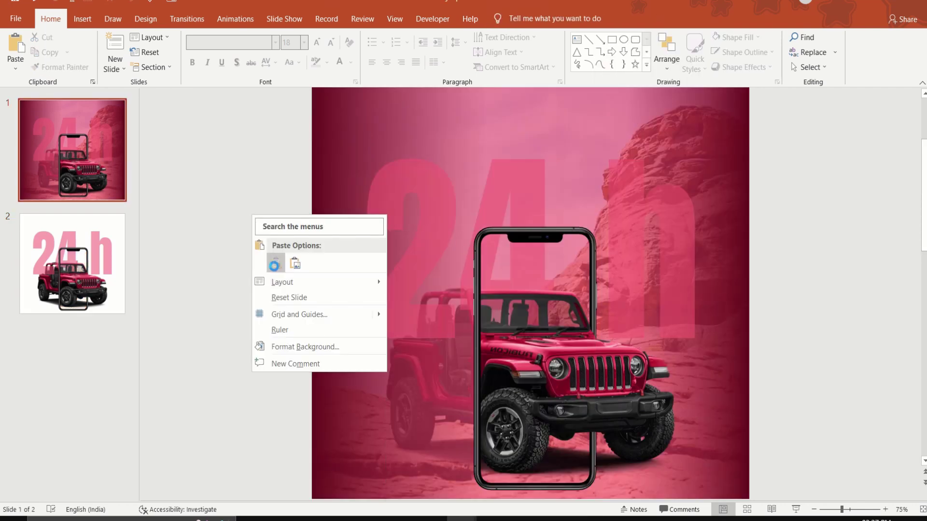
left_click(276, 263)
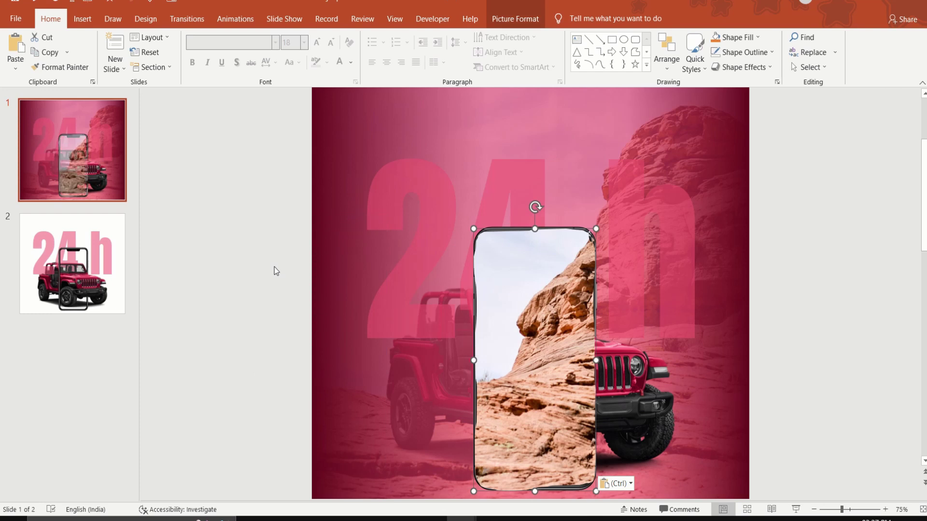
left_click(506, 227)
right_click(505, 226)
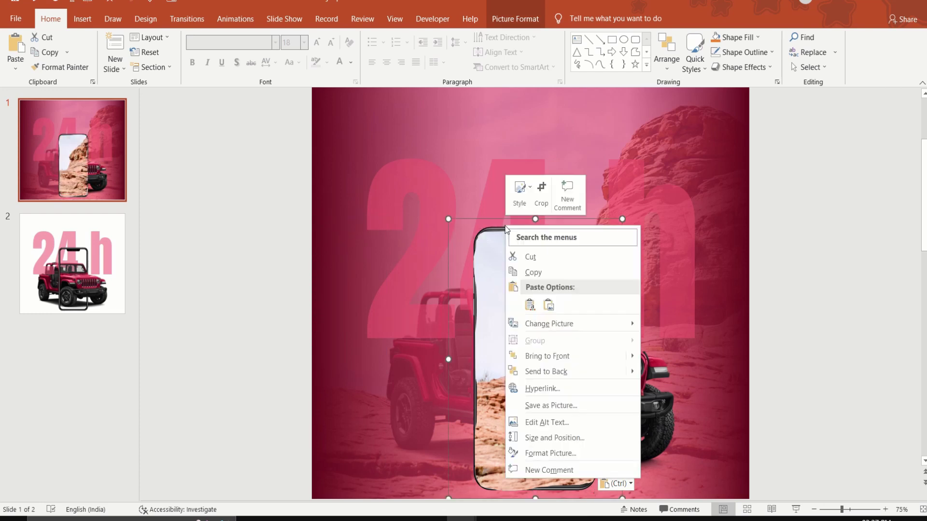
left_click(536, 357)
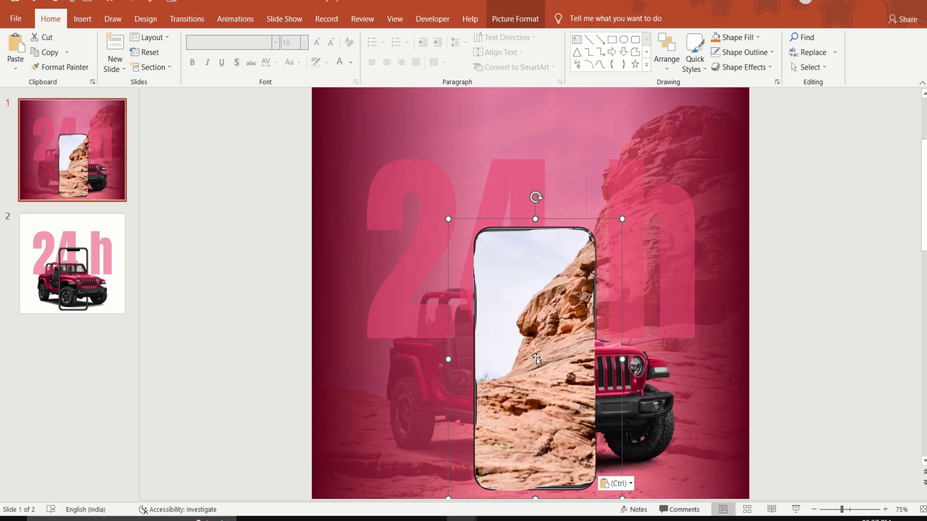
Bring both jeep pictures to the front above the phone frame
left_click(660, 404)
right_click(660, 407)
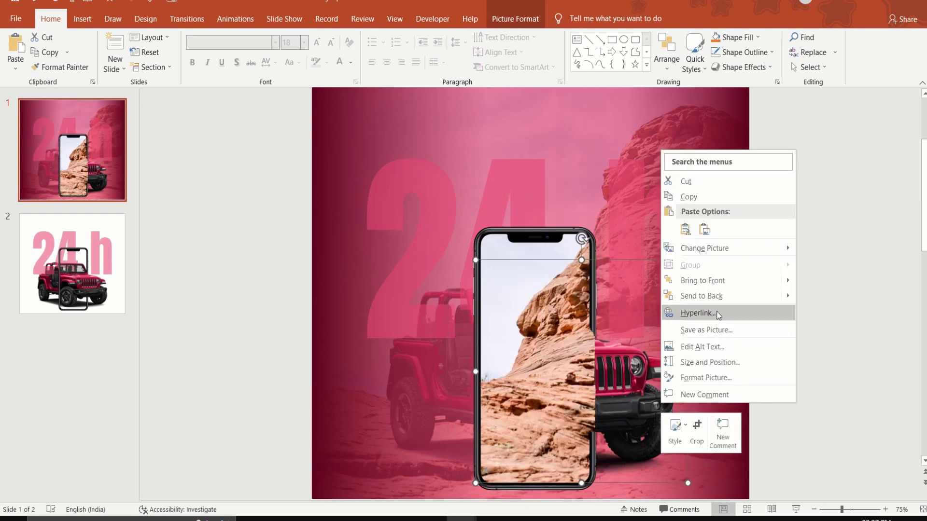
left_click(723, 284)
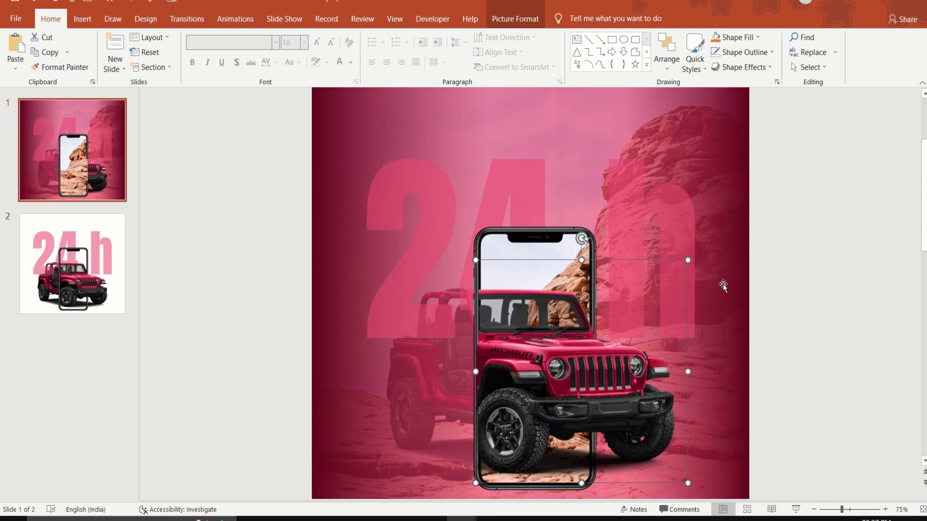
left_click(552, 231)
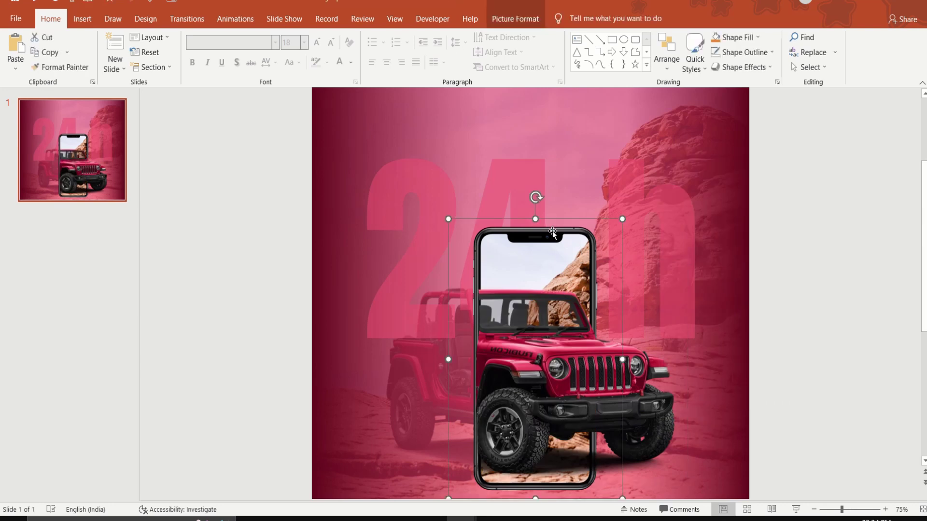
right_click(552, 230)
left_click(588, 362)
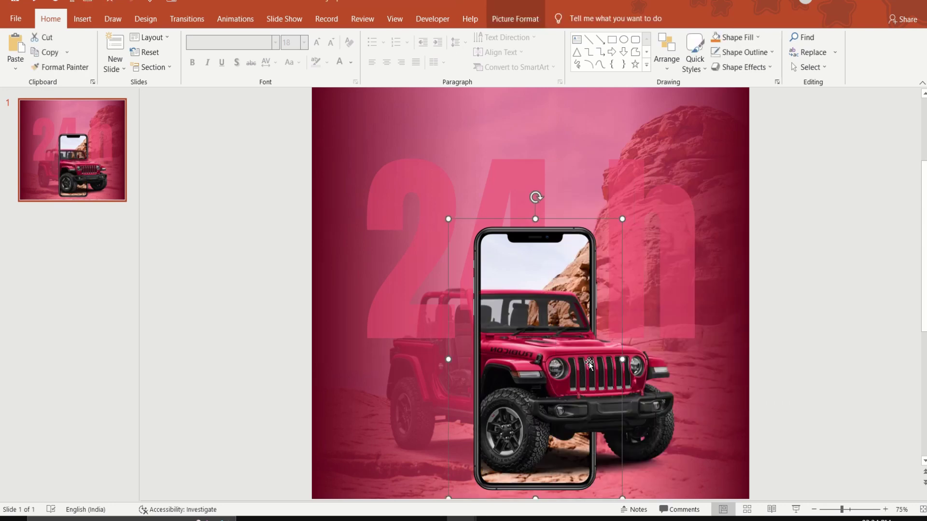
left_click(773, 270)
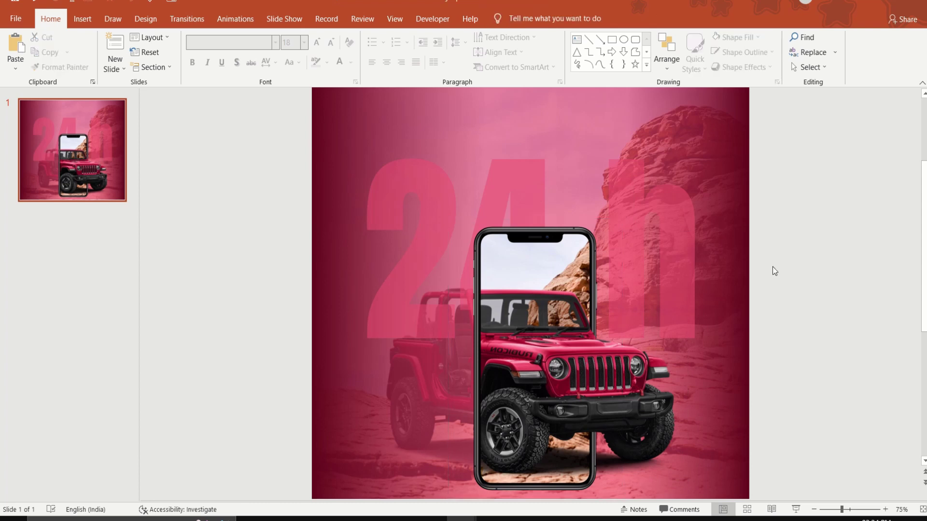
Draw a text box across the upper slide and type 'SEGURANCA DE QUALIDADE' in capitals
left_click(575, 41)
left_click_drag(426, 129, 656, 204)
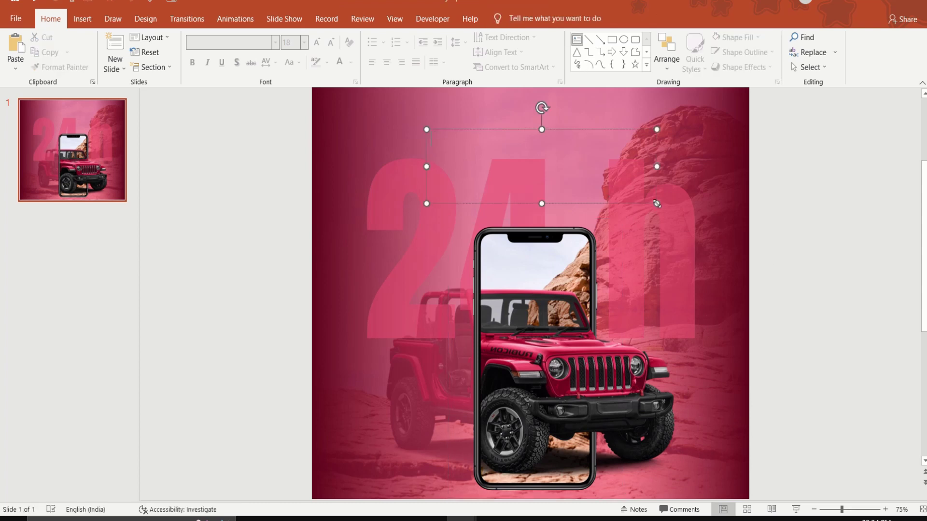
type("se")
key("BackSpace")
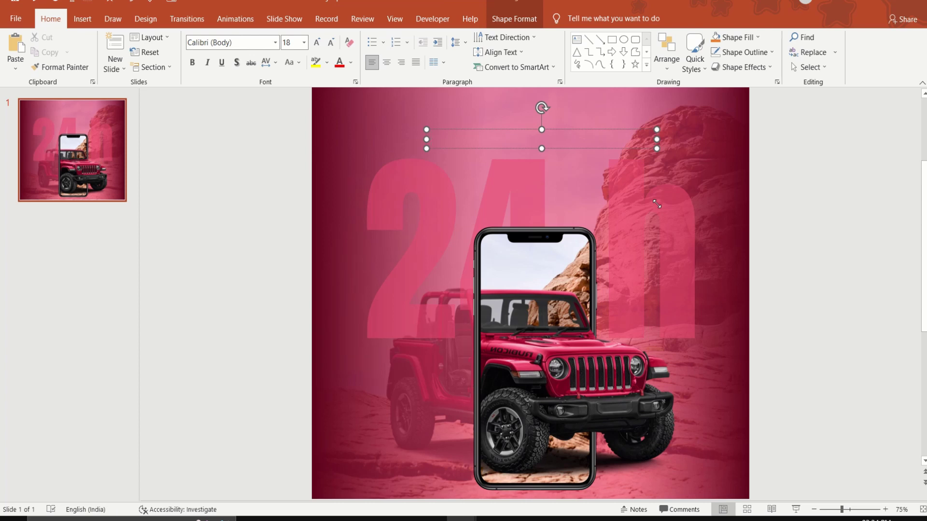
type("SEGURANCA DE")
type("QU")
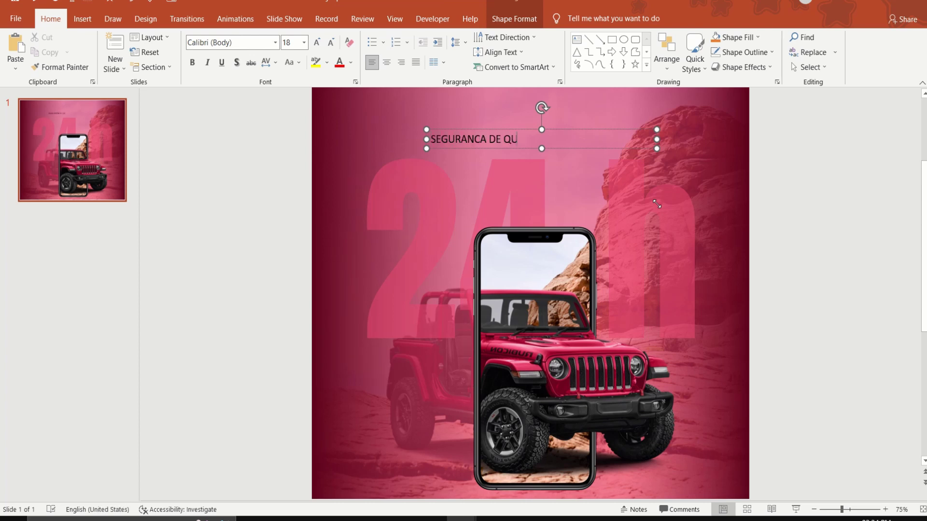
type("ALIDADE")
Make the heading white Arial Black with Loose spacing at 18 pt, moved down above the phone
left_click_drag(556, 139, 429, 140)
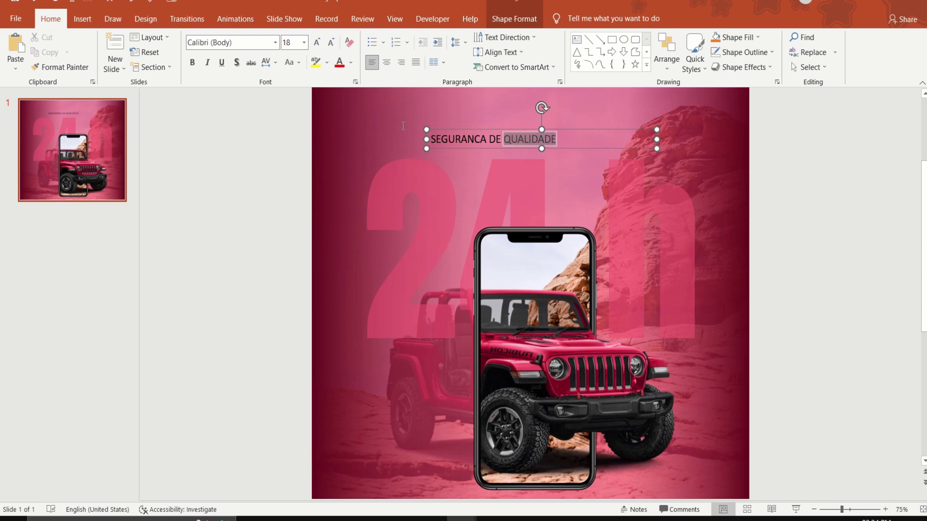
left_click(276, 43)
left_click(256, 313)
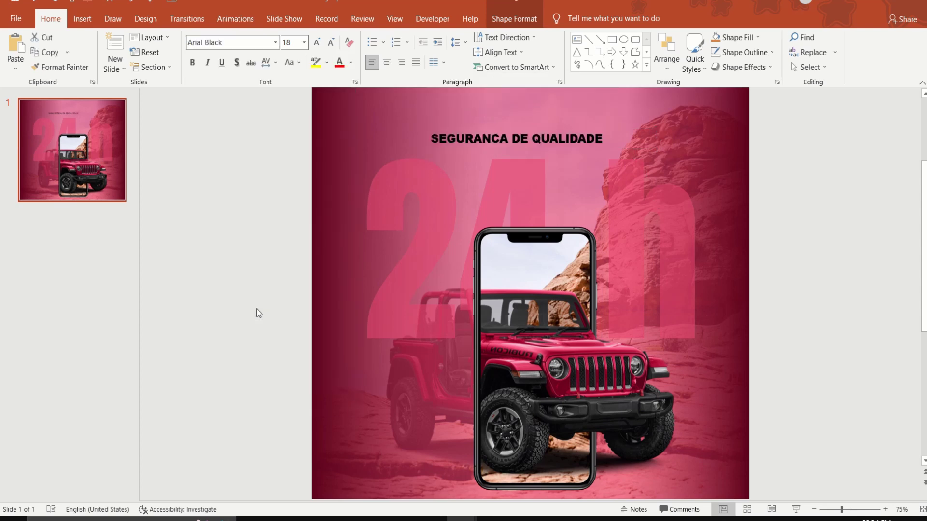
left_click(351, 62)
left_click(343, 96)
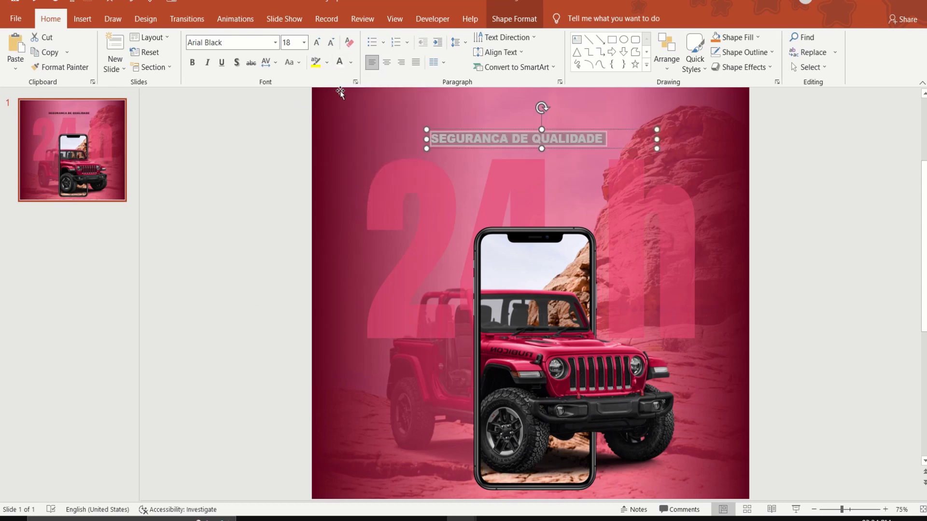
left_click(274, 62)
left_click(294, 123)
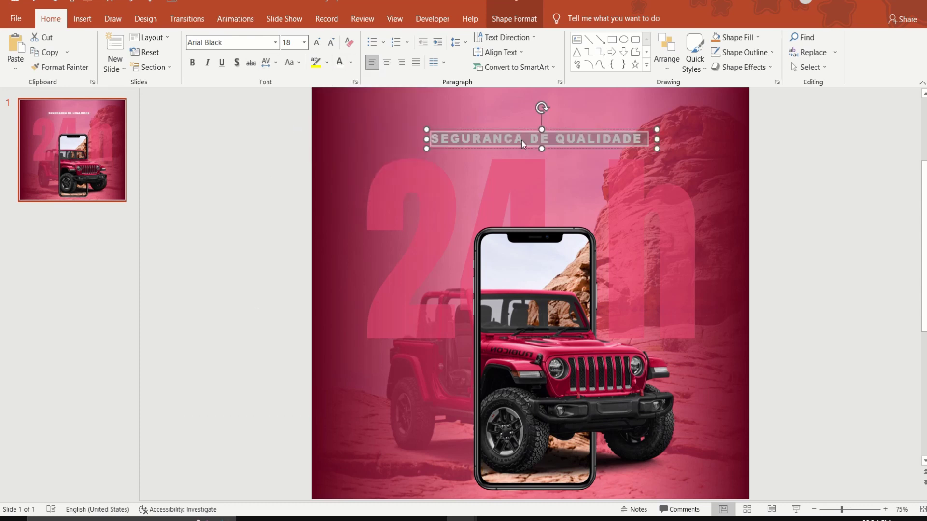
left_click_drag(610, 149, 610, 192)
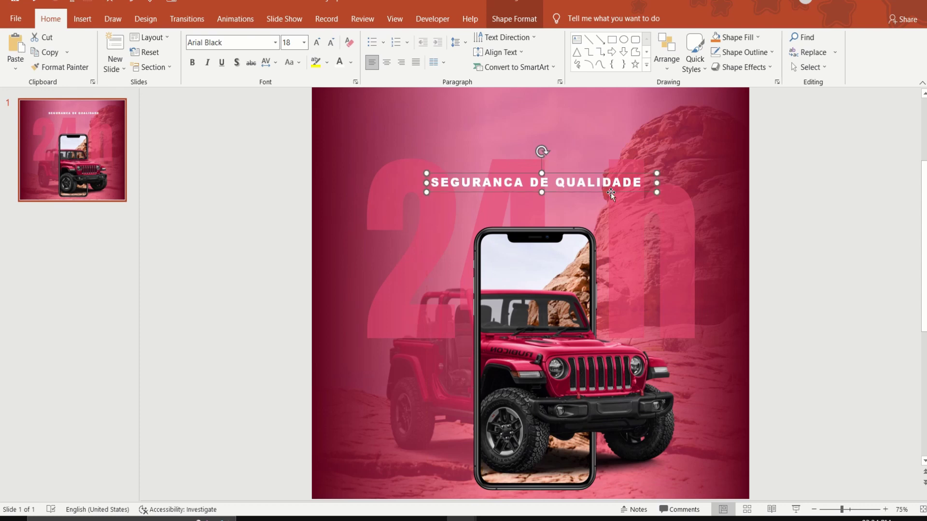
left_click(331, 42)
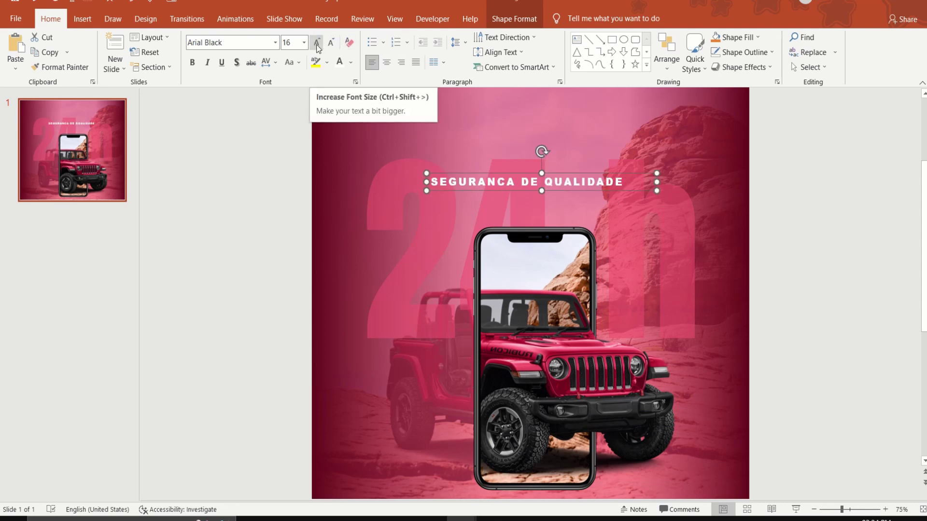
left_click(317, 44)
Duplicate the heading, move the copy below it and retype it as 'RASTREAMENTO'
key("ctrl+d")
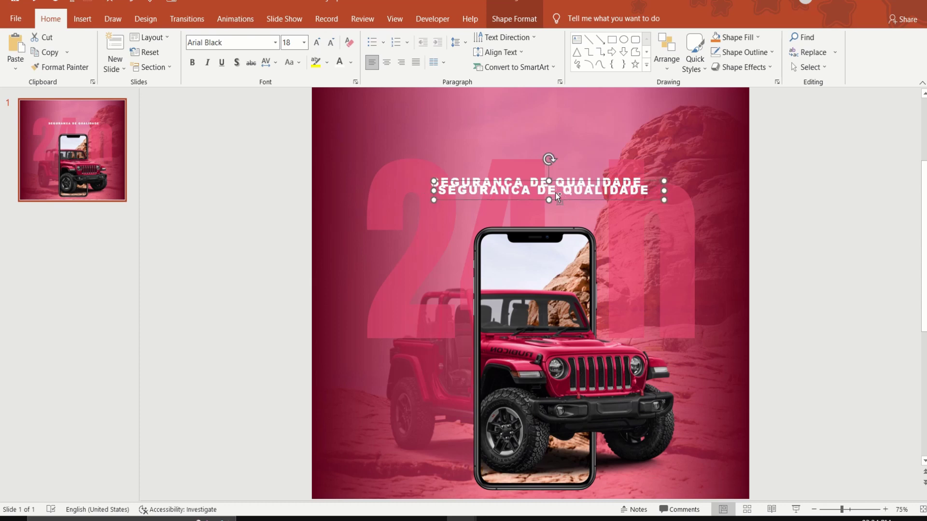
left_click_drag(564, 198, 557, 212)
left_click(653, 199)
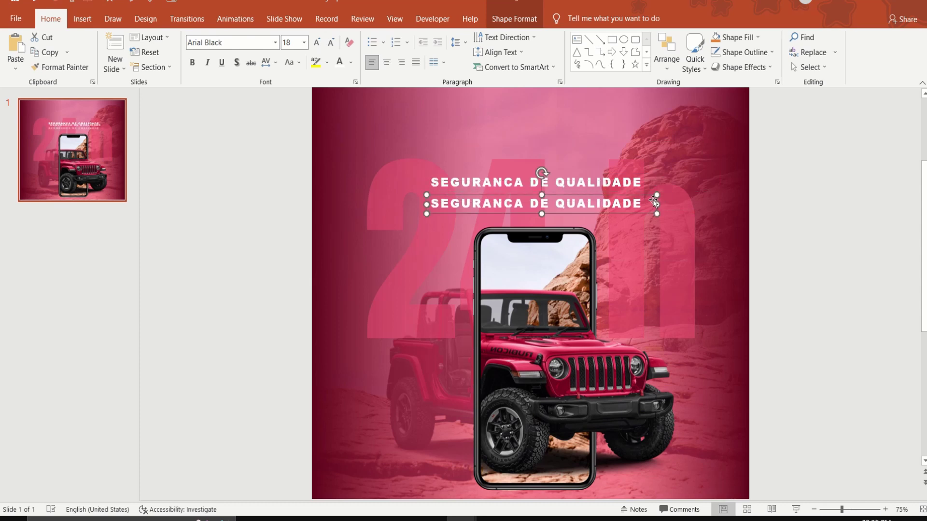
key("BackSpace")
key("BackSpace")
key("BackSpace")
key("BackSpace")
key("BackSpace")
key("BackSpace")
key("BackSpace")
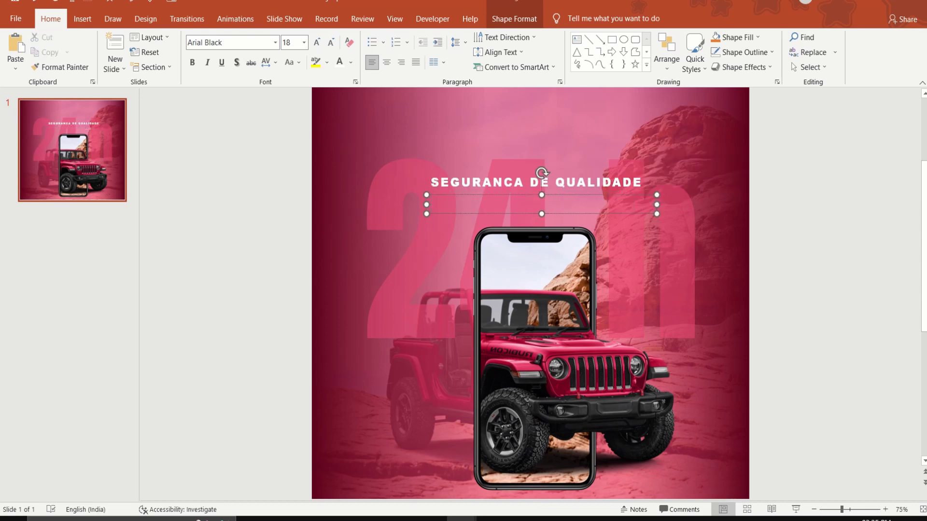
type("RASTR")
type("EA")
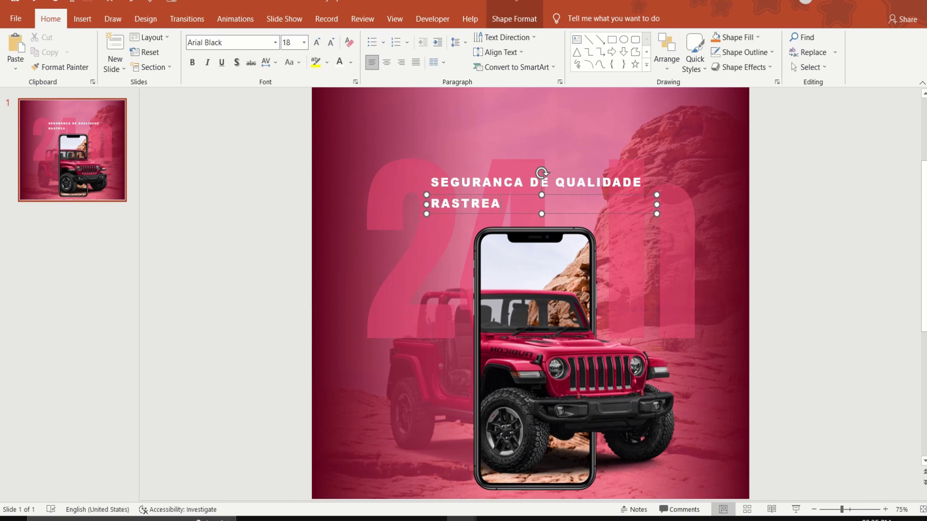
type("MENTO")
Enlarge RASTREAMENTO to 36 pt and widen its box to fit one line
left_click_drag(431, 206, 552, 213)
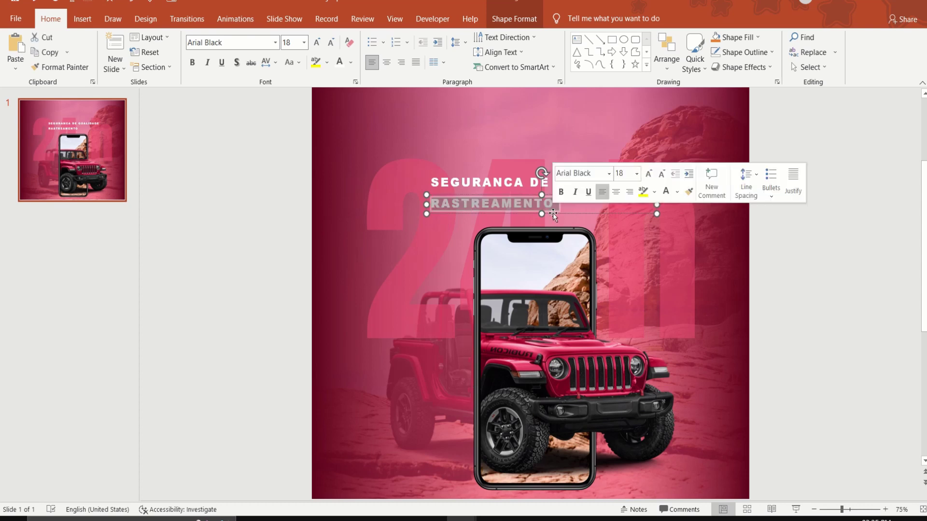
left_click(316, 43)
left_click(316, 42)
left_click(317, 42)
left_click(316, 42)
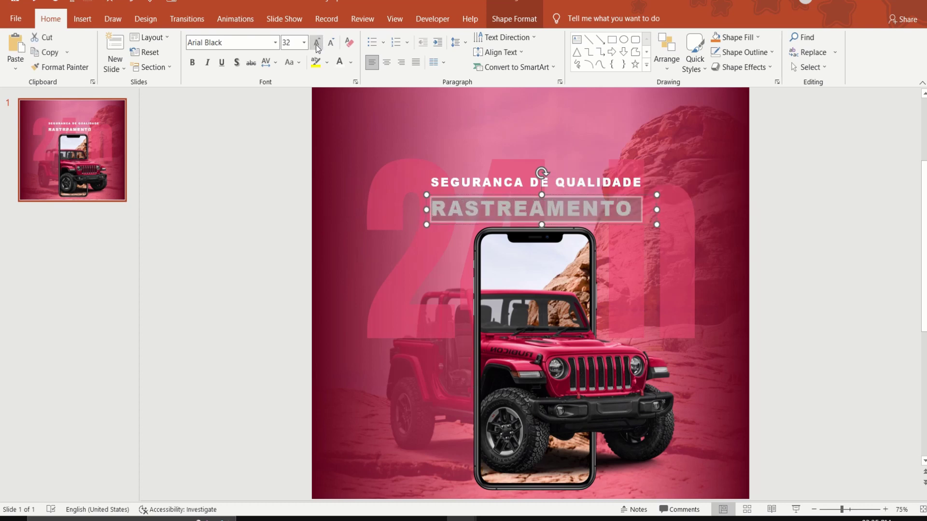
left_click(316, 42)
left_click(656, 225)
left_click_drag(657, 225, 641, 227)
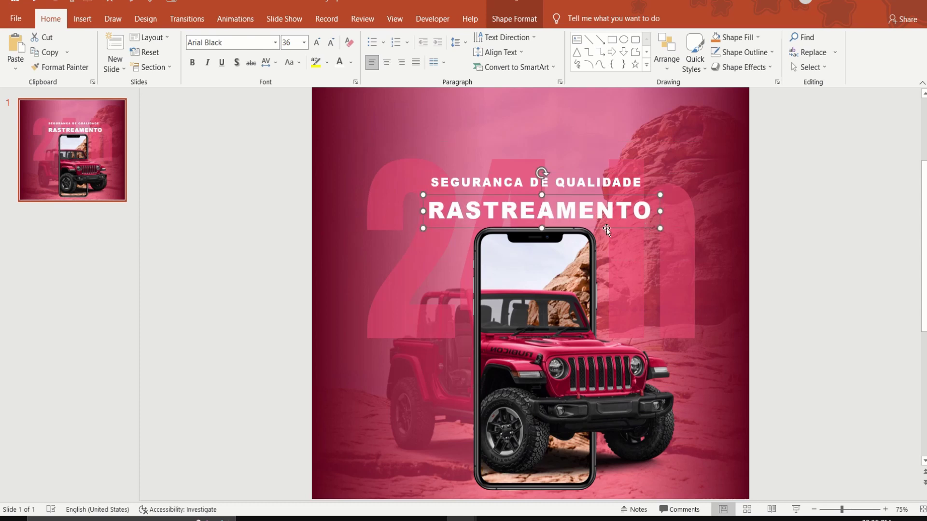
Give RASTREAMENTO Normal letter spacing at 40 pt and nudge it up toward the heading
left_click_drag(432, 208, 652, 212)
left_click(269, 62)
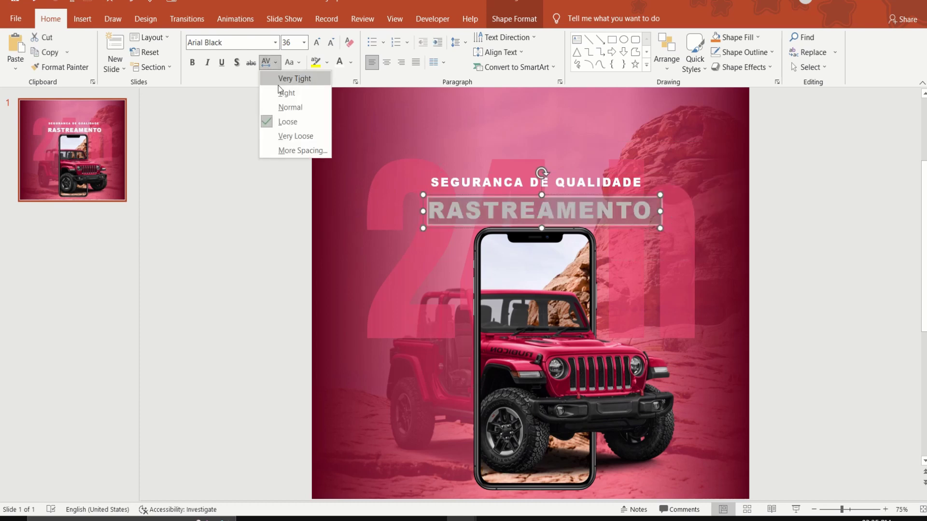
left_click(288, 108)
key("ctrl+shift+period")
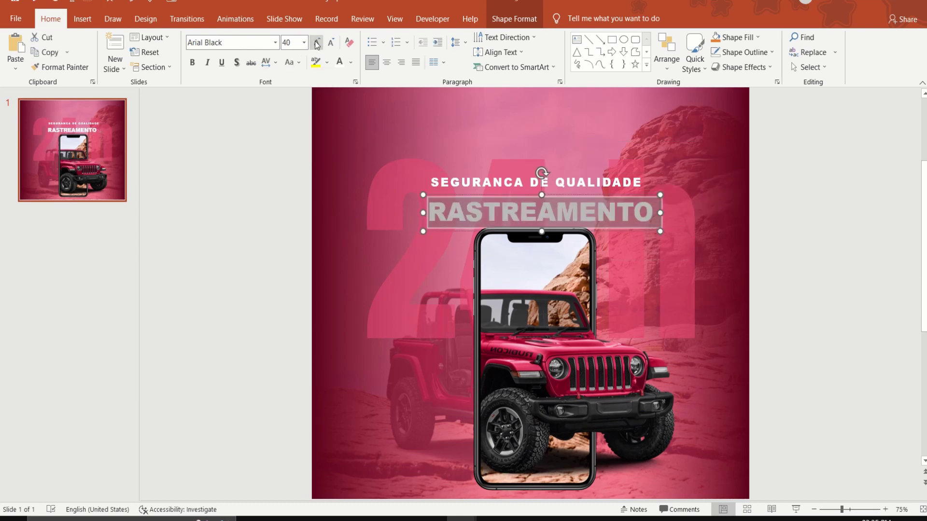
left_click_drag(638, 232, 638, 226)
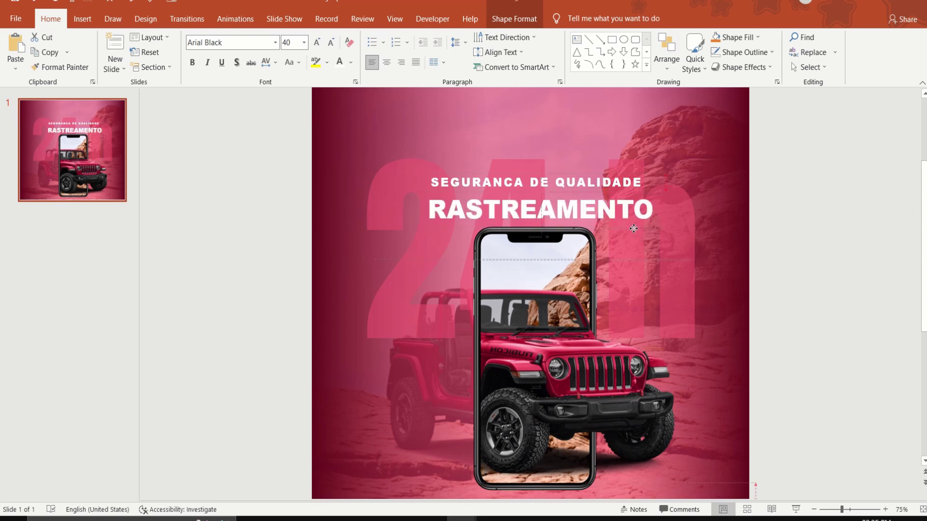
Enlarge SEGURANCA DE QUALIDADE to 20 pt and widen its box to one line
left_click(644, 181)
key("ctrl+a")
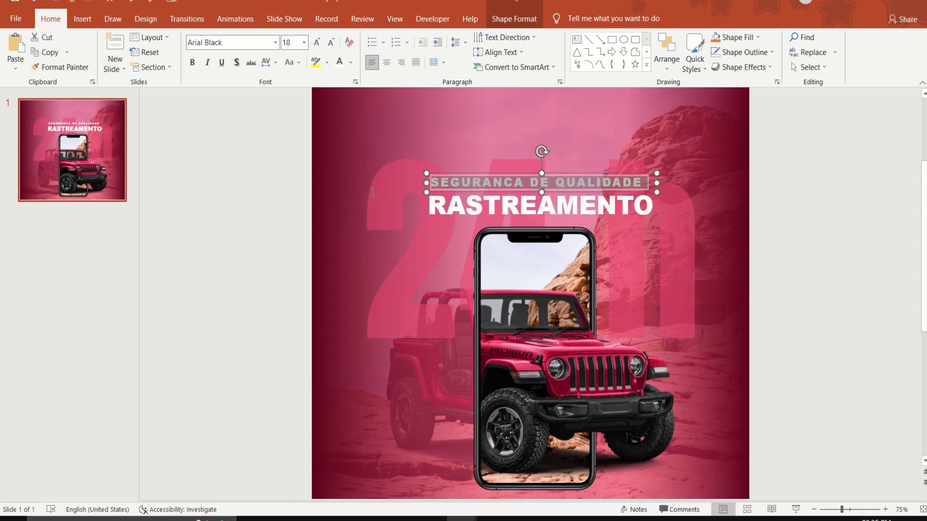
left_click(317, 42)
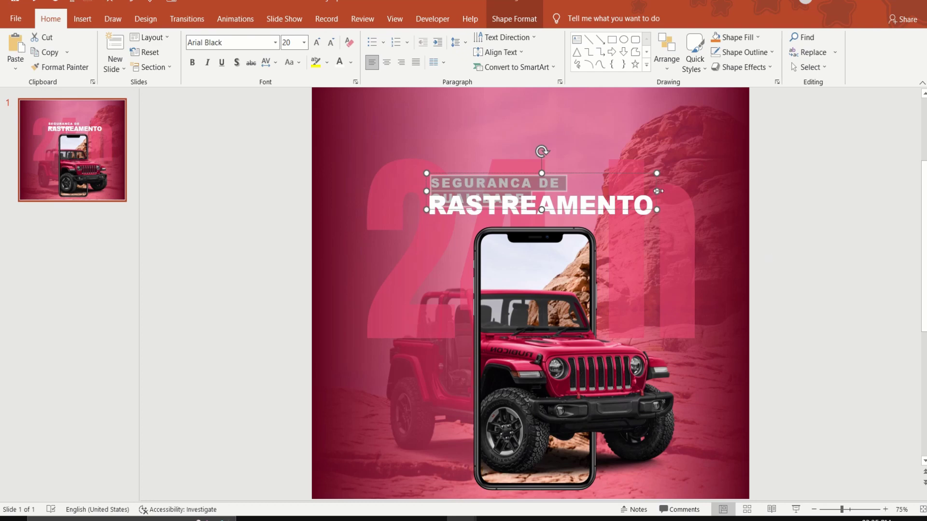
left_click_drag(658, 191, 669, 192)
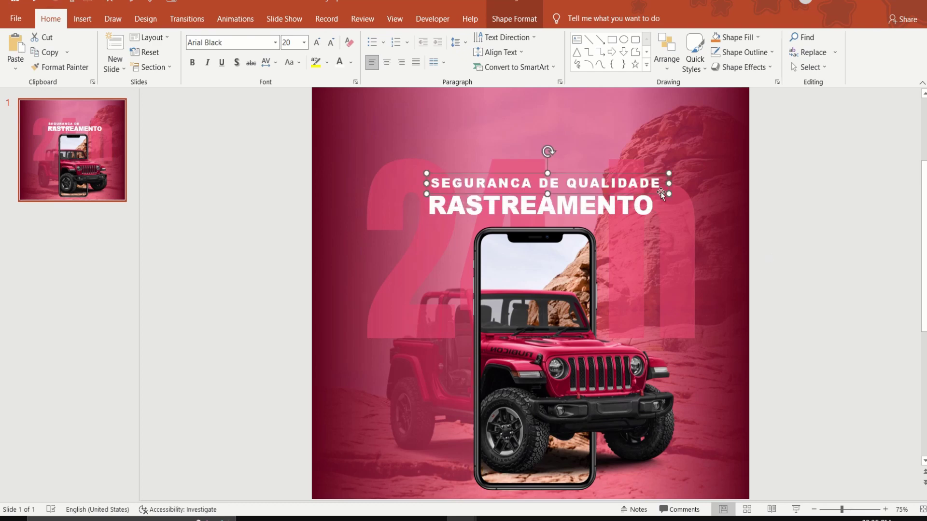
Insert the laurel wreath icon from the Icons library
left_click(150, 112)
left_click(83, 20)
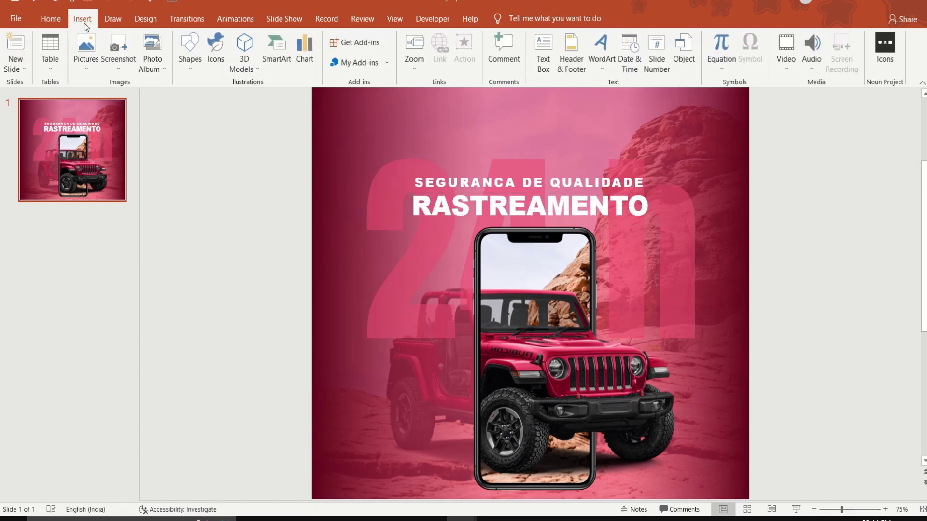
left_click(216, 45)
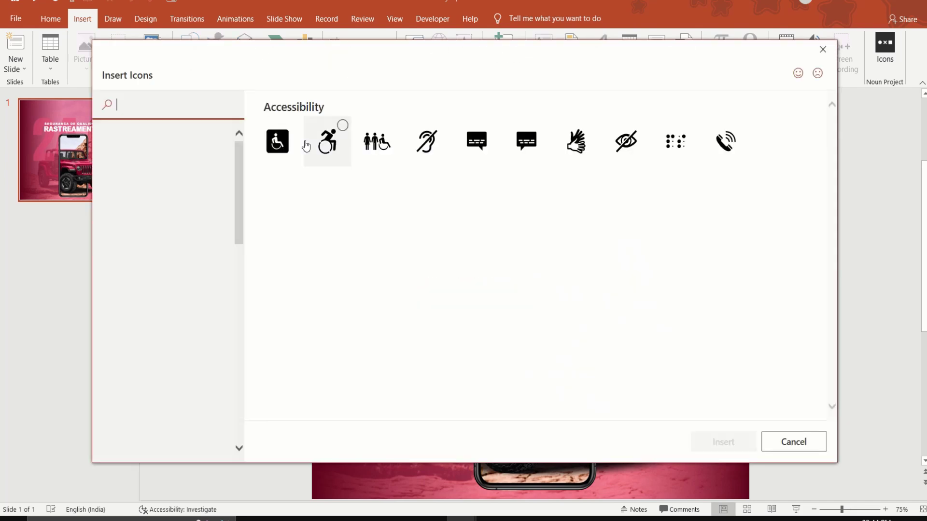
scroll(766, 227, "down", 3)
scroll(766, 227, "down", 3)
scroll(766, 227, "down", 3)
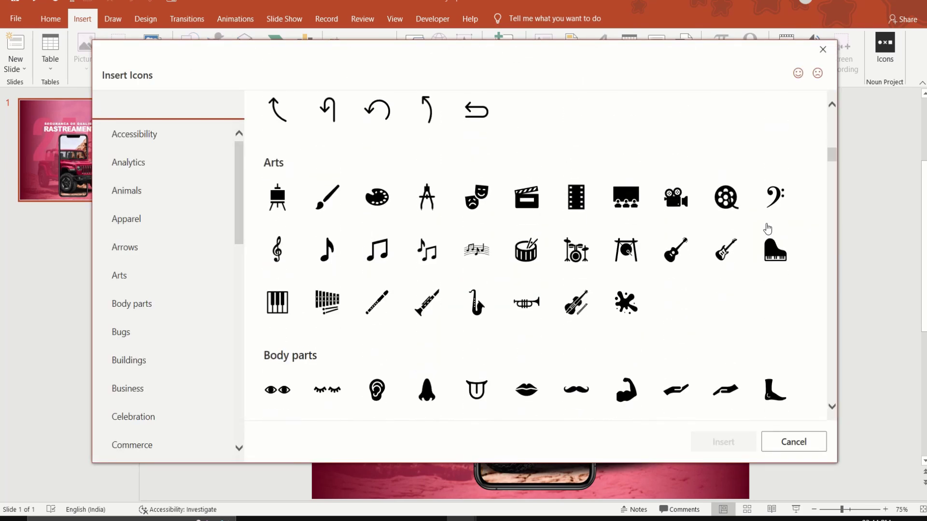
scroll(767, 228, "down", 3)
scroll(768, 228, "down", 2)
scroll(767, 228, "down", 3)
scroll(767, 228, "down", 3)
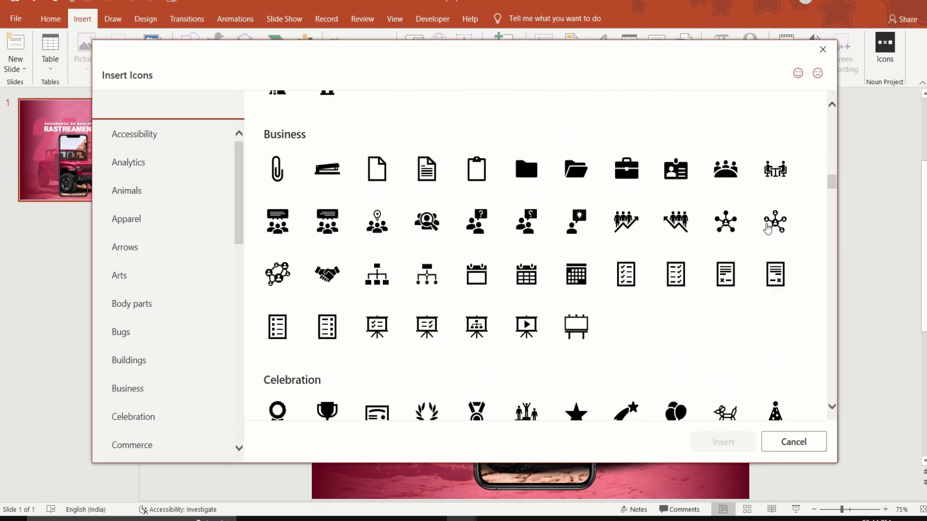
scroll(768, 228, "down", 1)
left_click(427, 358)
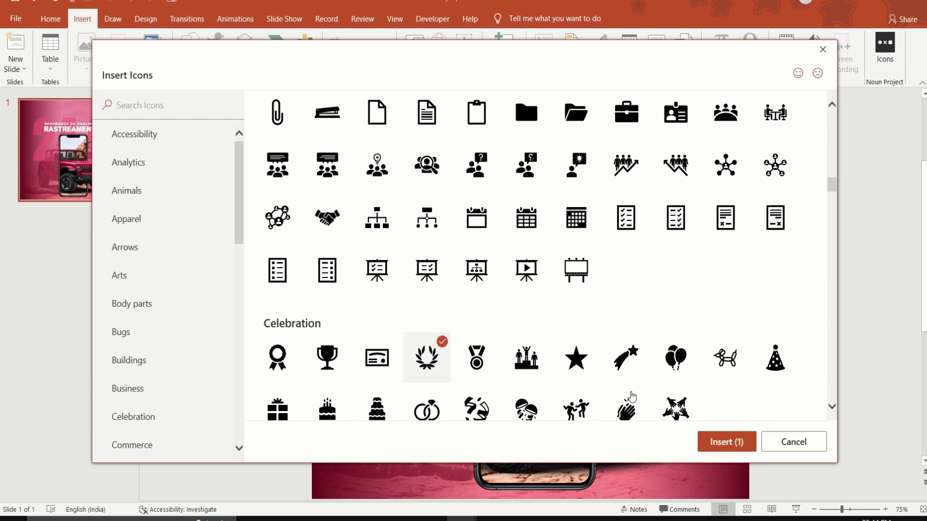
left_click(732, 443)
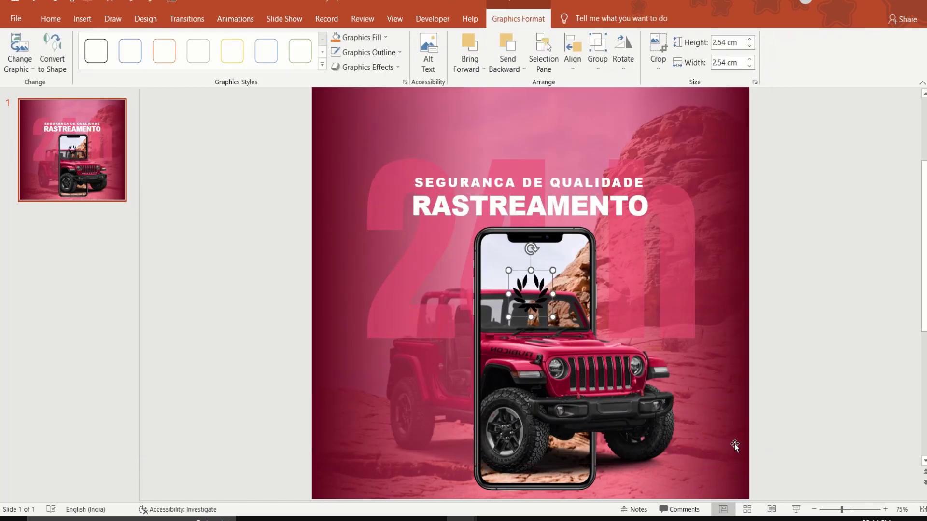
Move the laurel to the slide's top centre and give it a white fill
mouse_move(540, 302)
left_mouse_down()
mouse_move(549, 131)
mouse_move(541, 129)
left_mouse_up()
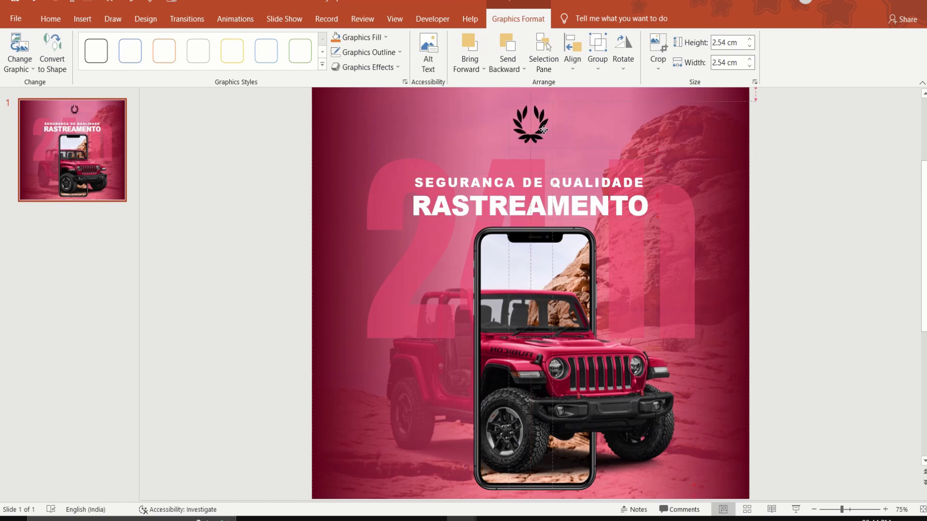
left_click(362, 37)
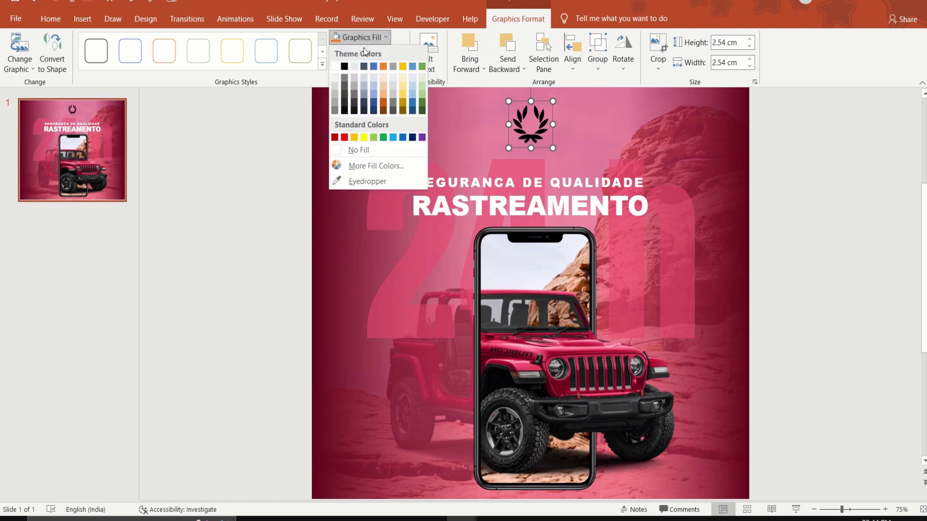
left_click(334, 67)
Confirm the laurel's white fill and add a new Blank slide 2
left_click(244, 133)
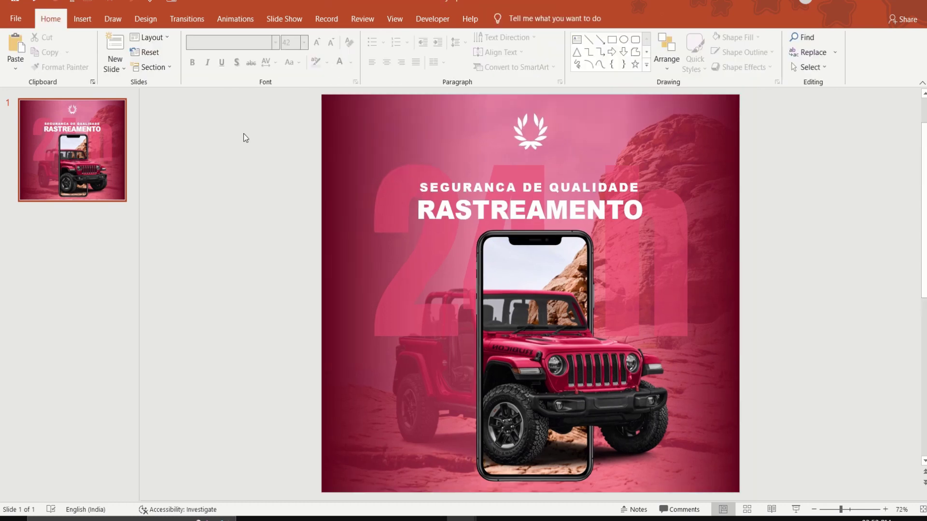
left_click(121, 62)
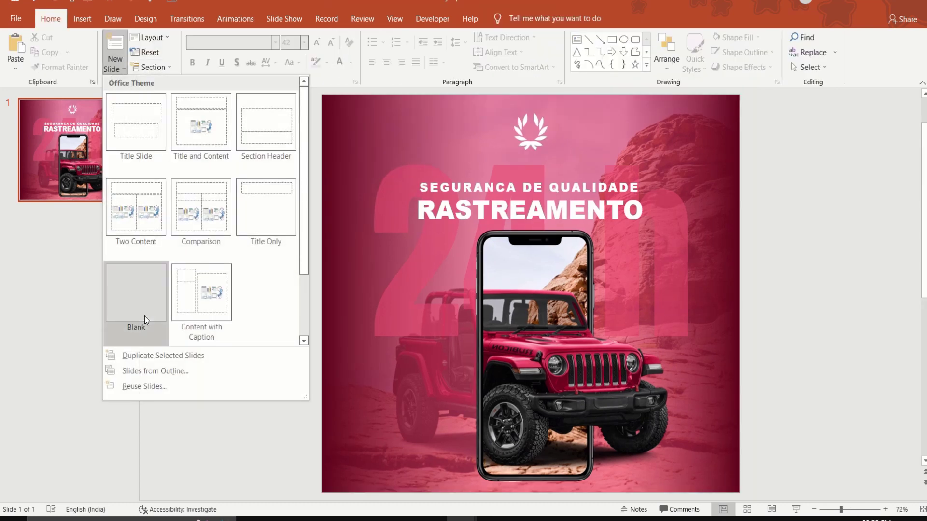
left_click(143, 316)
Insert the grey cloud picture pngwing.com (5), shrink it to about half and move it right
left_click(82, 19)
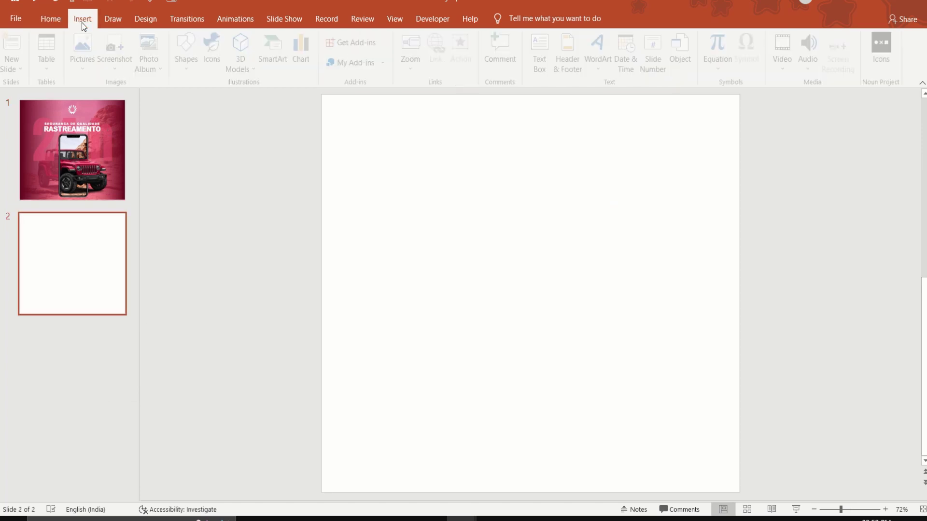
left_click(85, 70)
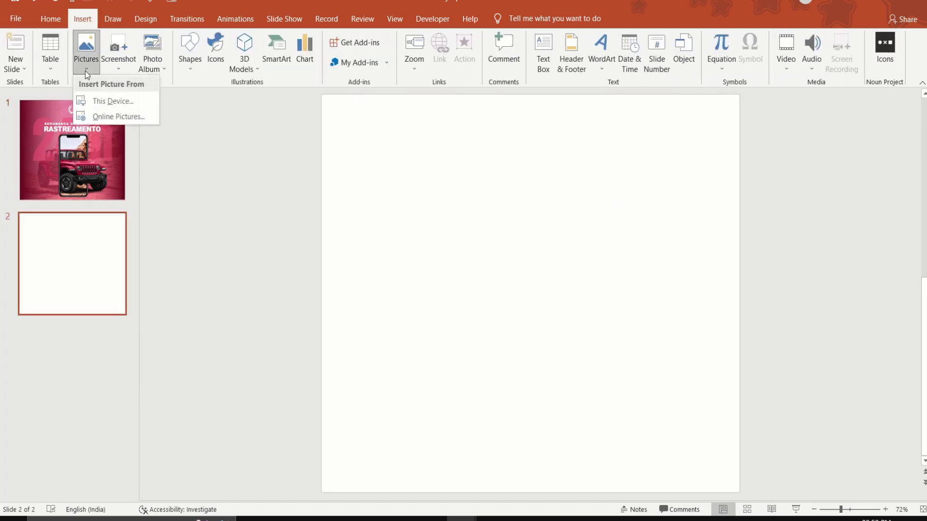
left_click(100, 100)
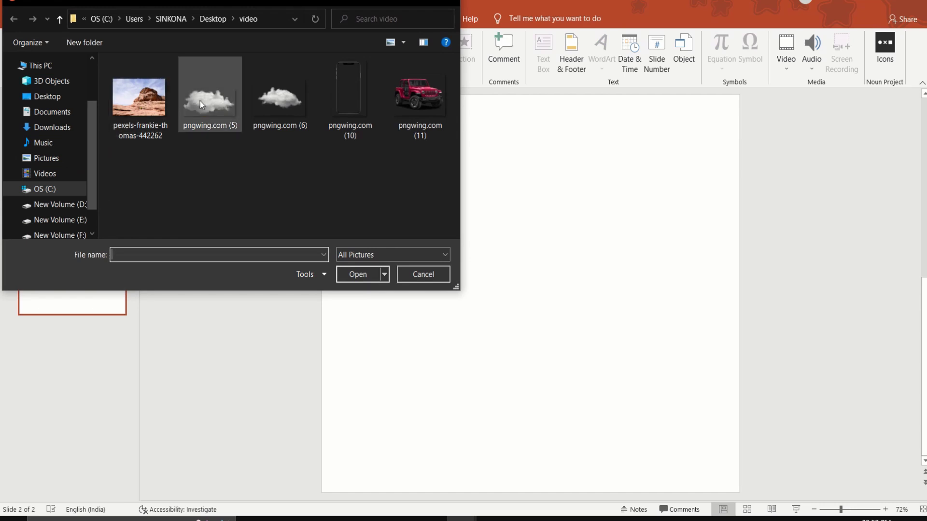
left_click(200, 101)
left_click(352, 274)
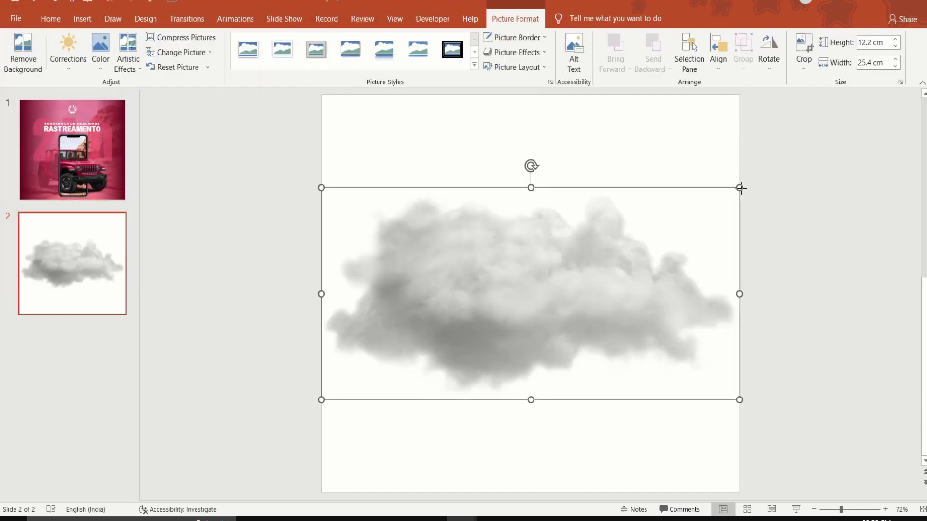
left_click_drag(740, 188, 537, 290)
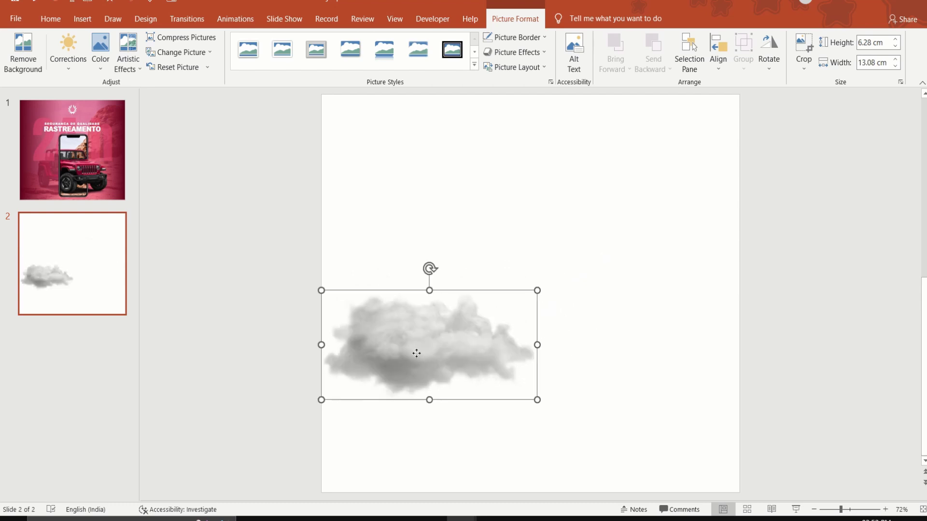
left_click_drag(416, 353, 548, 306)
left_click(273, 235)
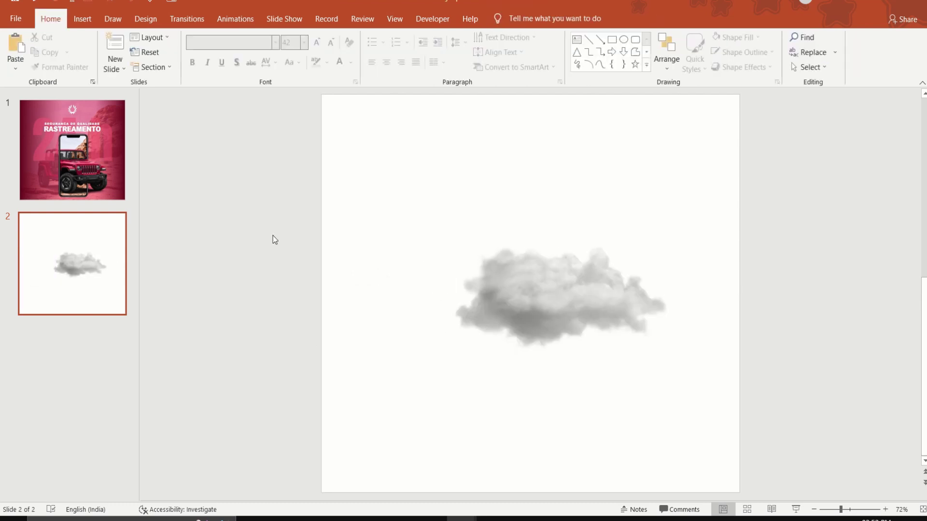
Draw a rectangle over the cloud and send it behind the cloud picture
left_click(611, 41)
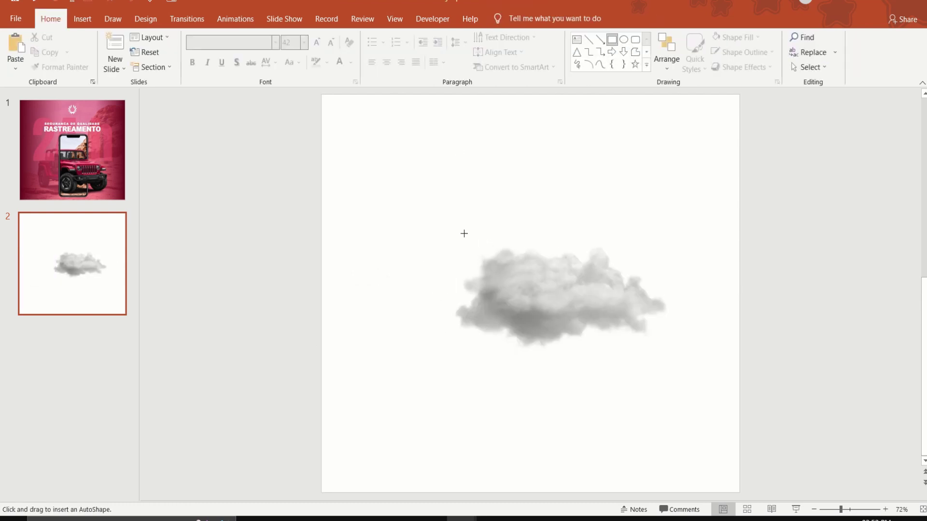
left_click_drag(449, 228, 668, 351)
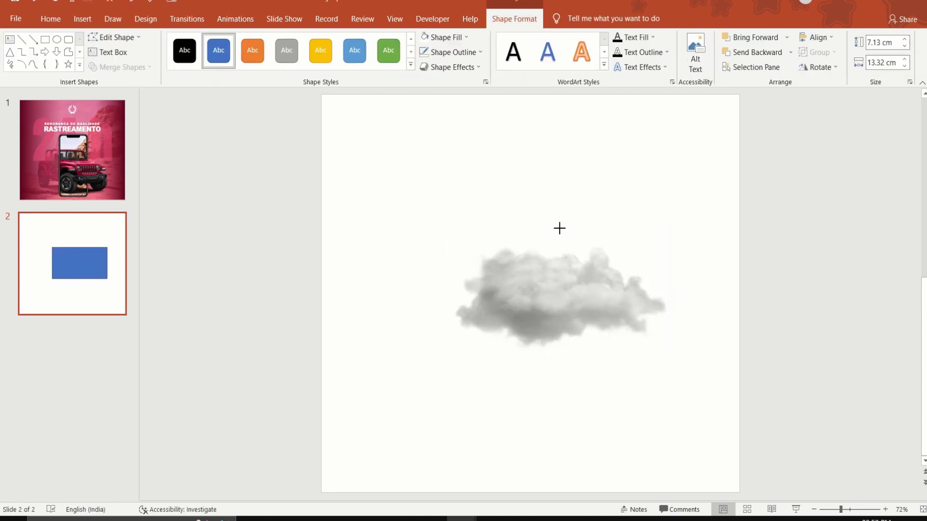
left_click_drag(560, 227, 558, 236)
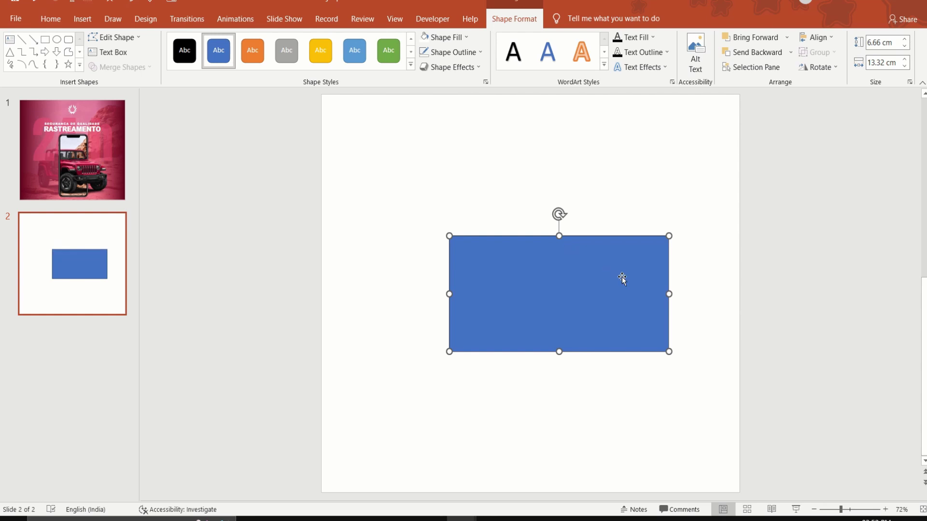
right_click(586, 296)
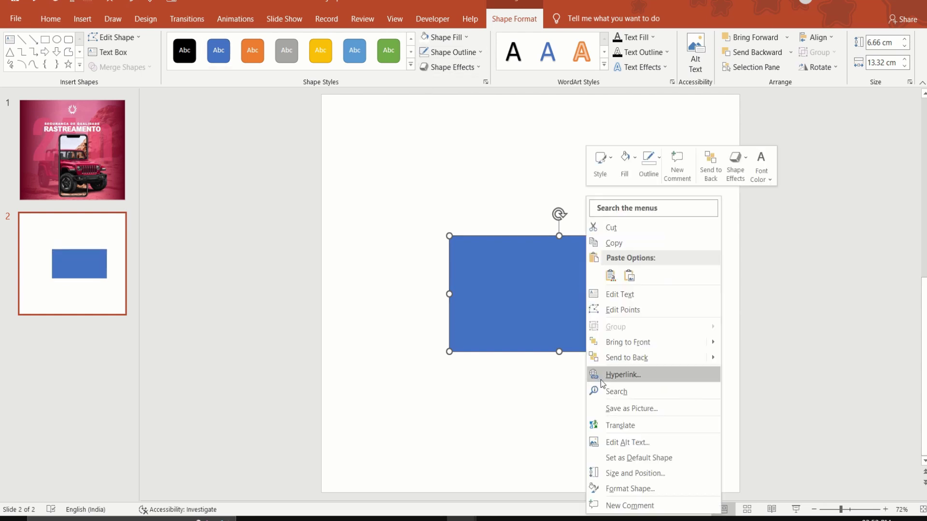
left_click(608, 357)
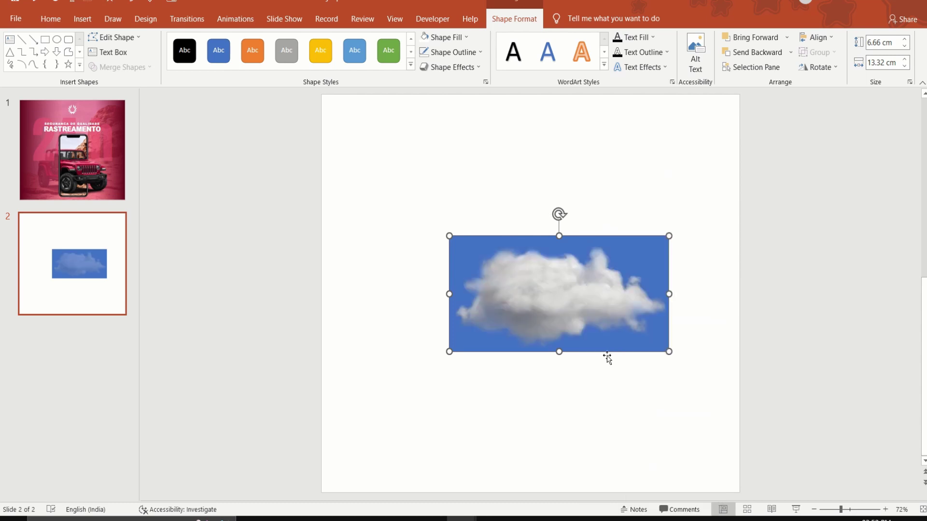
left_click(552, 289)
Cut the cloud picture, then open the rectangle's Format Shape fill settings
right_click(552, 291)
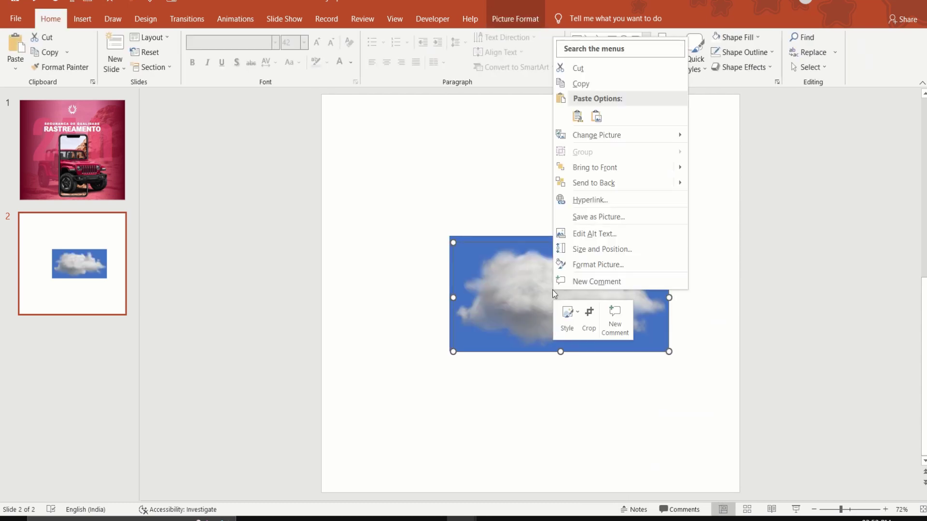
left_click(575, 69)
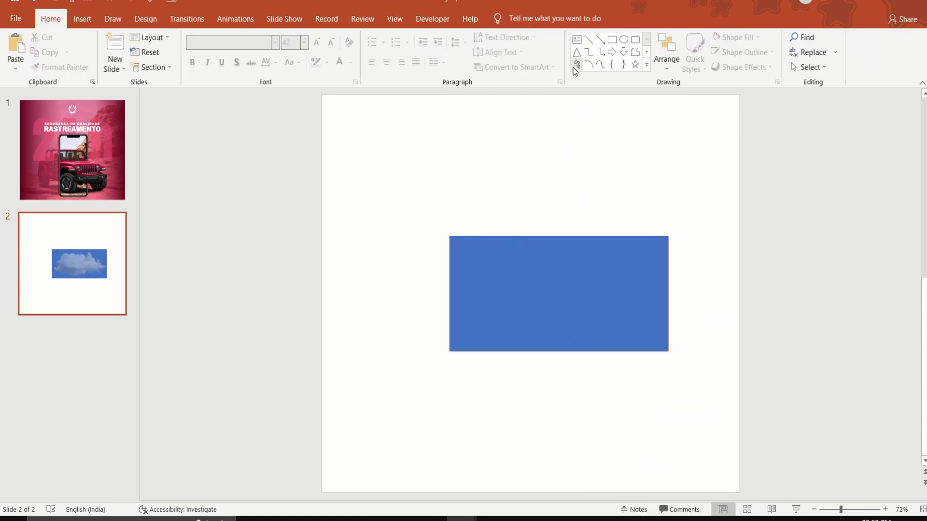
left_click(596, 261)
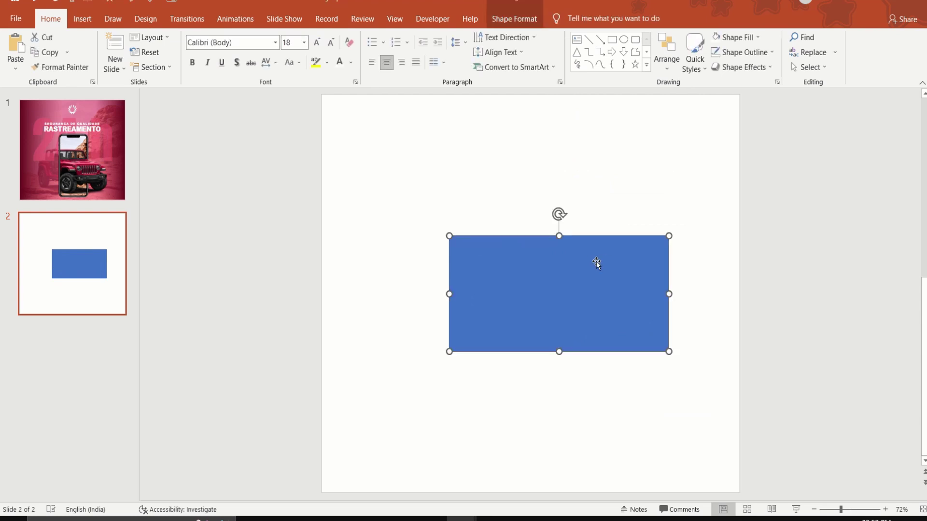
left_click(519, 18)
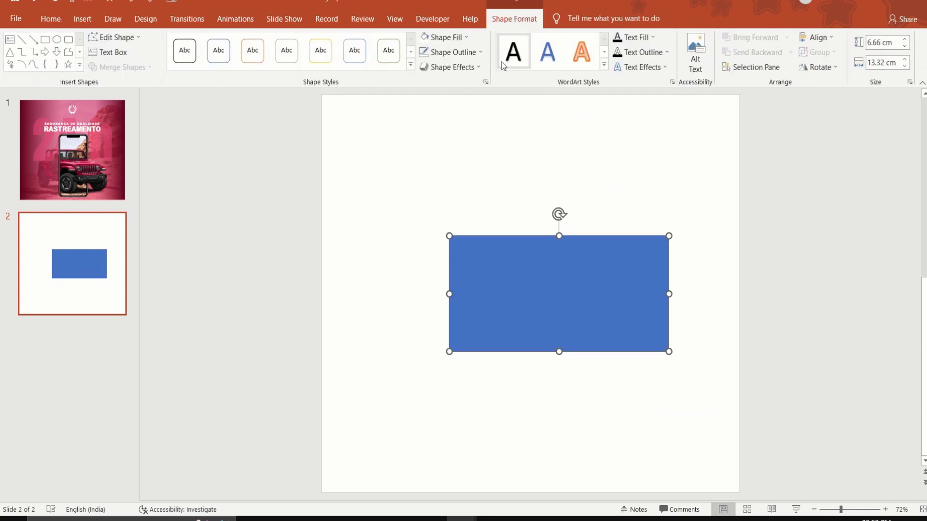
left_click(485, 82)
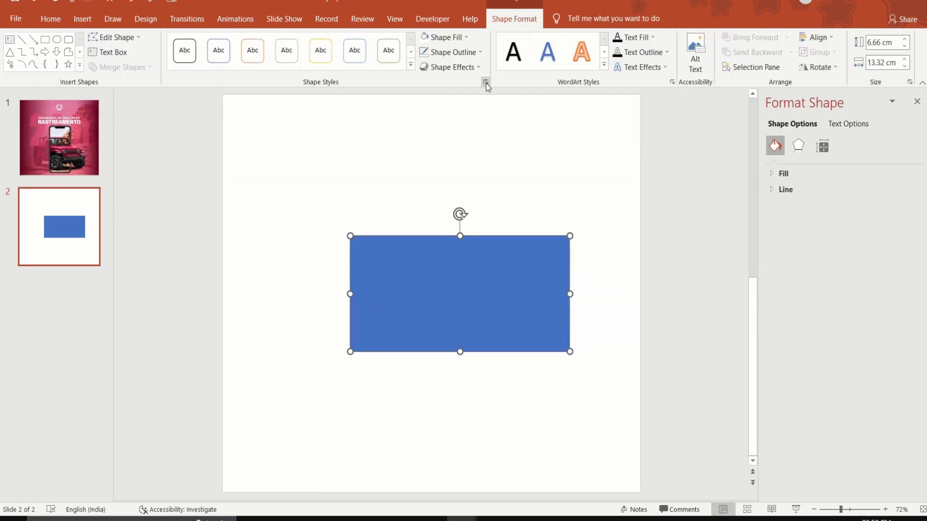
left_click(783, 174)
Fill the rectangle with the clipboard cloud image at 35% transparency, then cut the shape
left_click(782, 237)
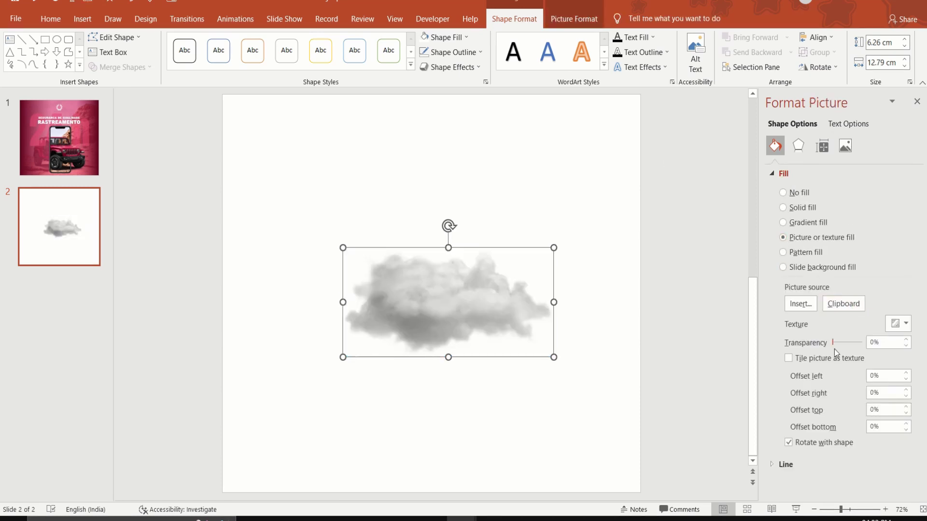
left_click_drag(832, 344, 842, 345)
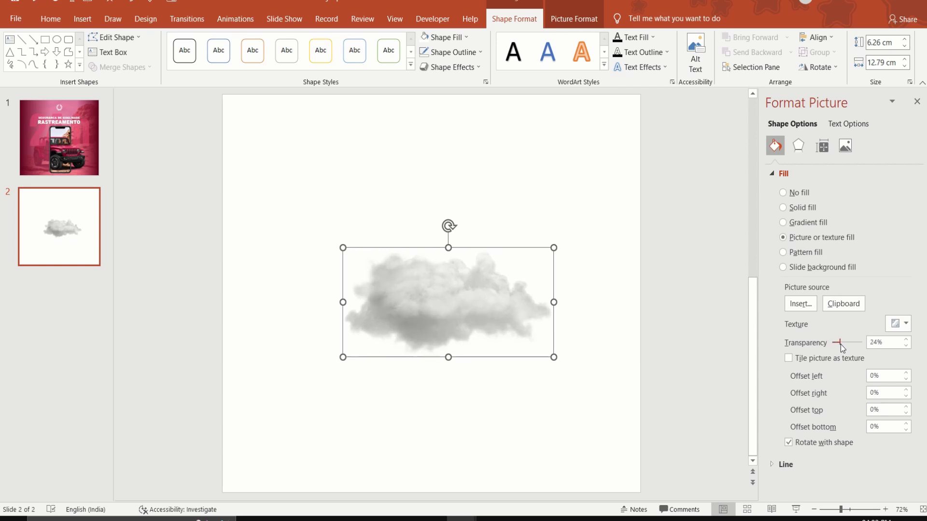
right_click(404, 316)
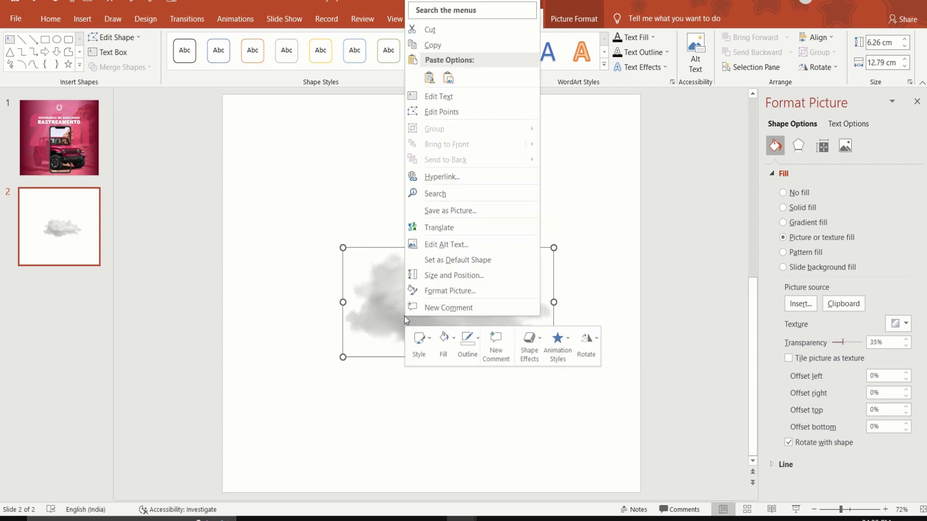
left_click(427, 36)
Paste the cloud onto slide 1 beside the phone's top right, shrink it, flip it horizontally, widen to 9.03 cm
left_click(59, 138)
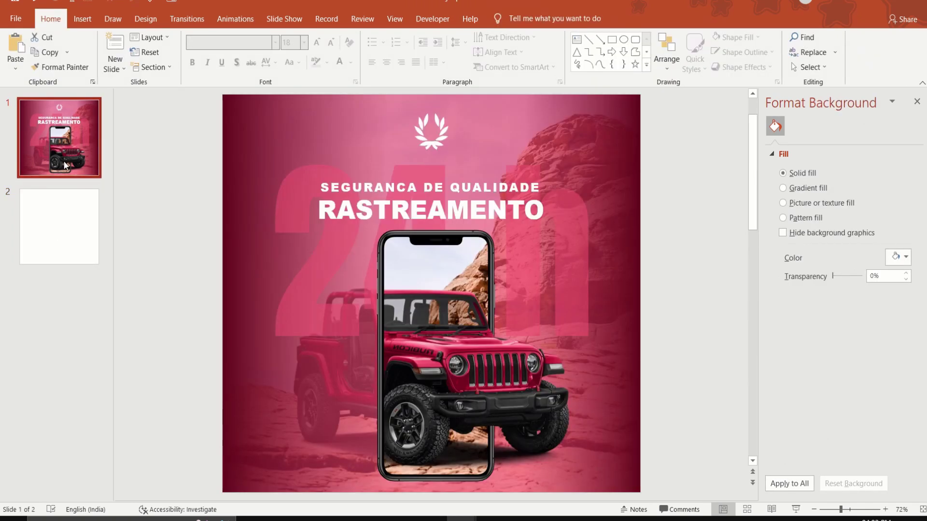
right_click(182, 197)
left_click(203, 241)
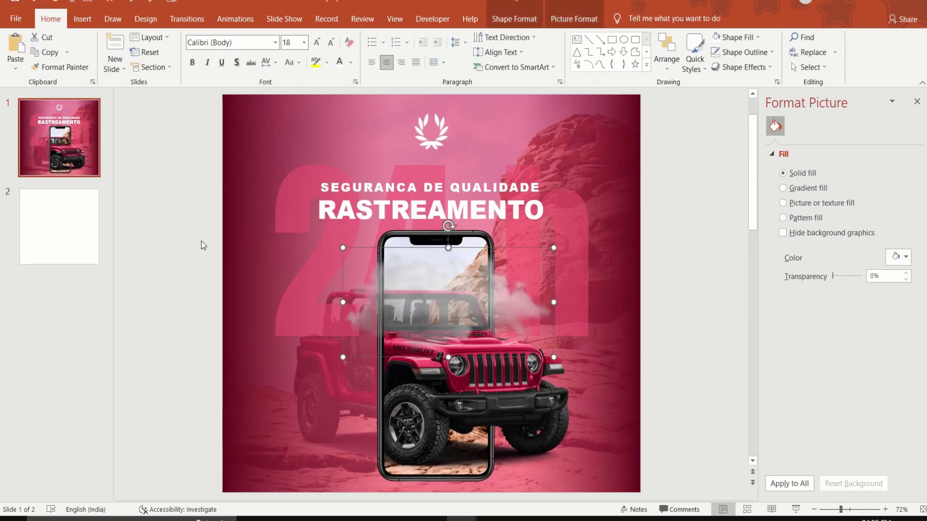
left_click_drag(443, 321, 560, 266)
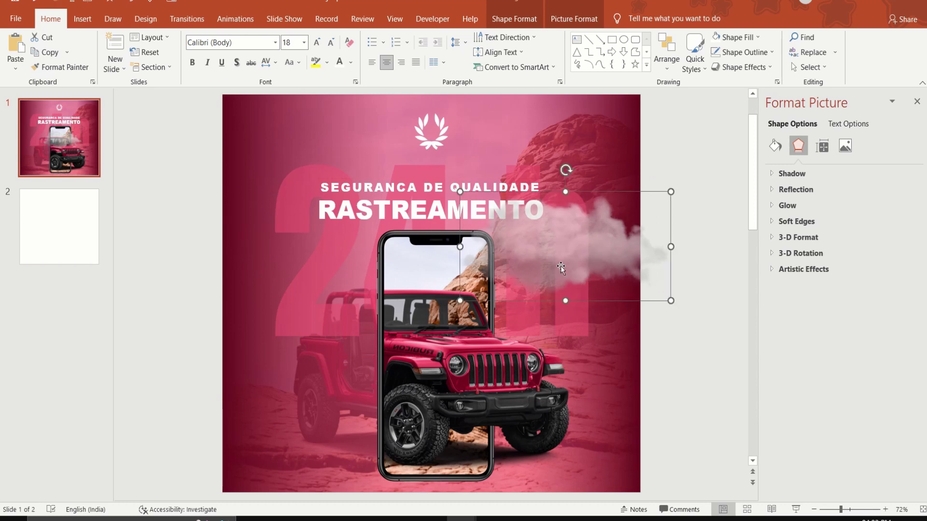
left_click_drag(671, 191, 593, 212)
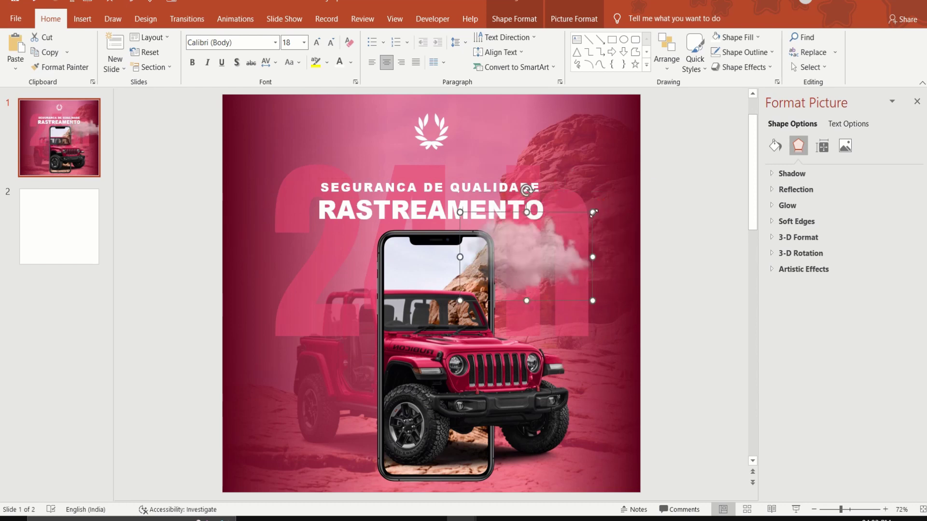
left_click(522, 20)
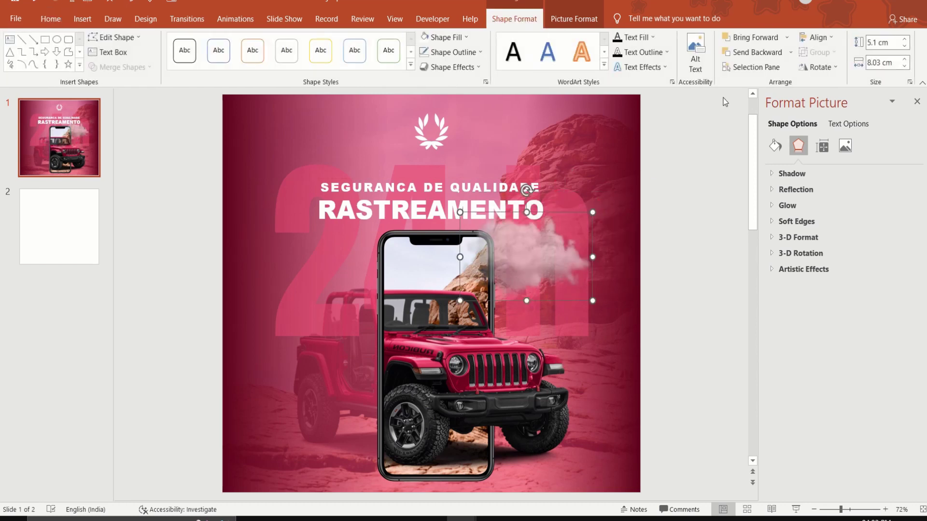
left_click(819, 67)
left_click(833, 126)
left_click_drag(595, 257, 609, 256)
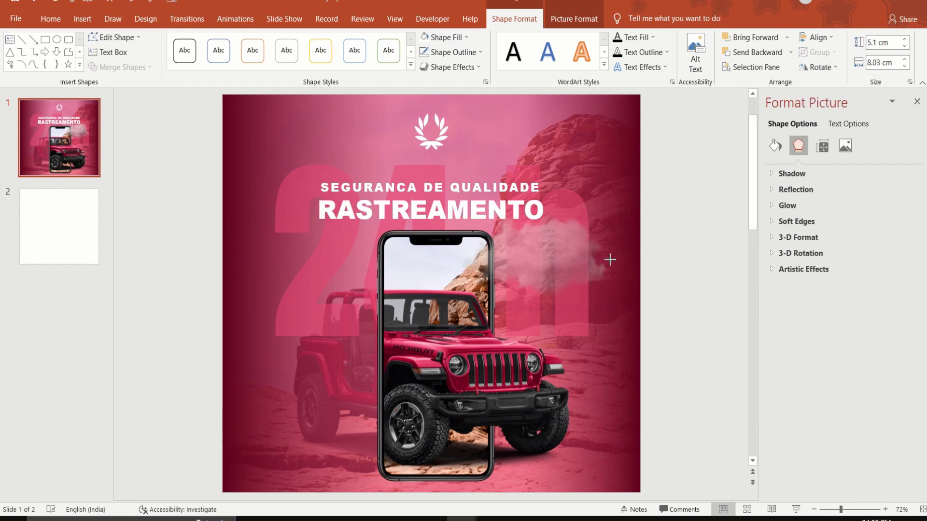
Set the cloud's transparency to 8% and add a smaller copy of about 2 × 5 cm
left_click(775, 151)
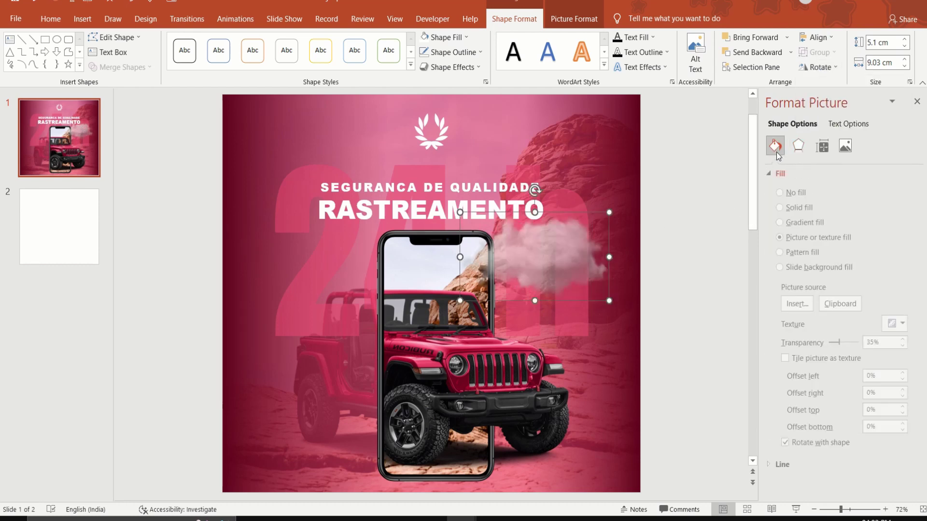
left_click_drag(842, 346, 835, 345)
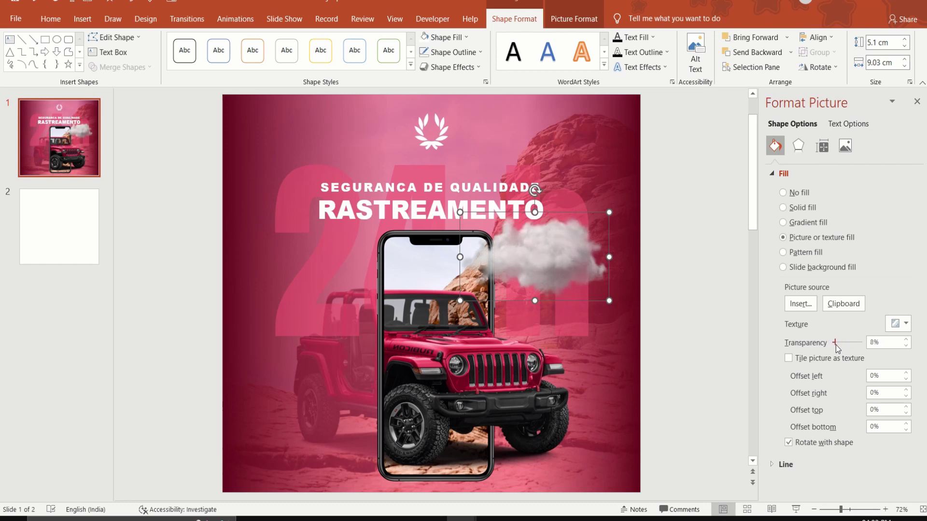
left_click_drag(582, 271, 582, 272)
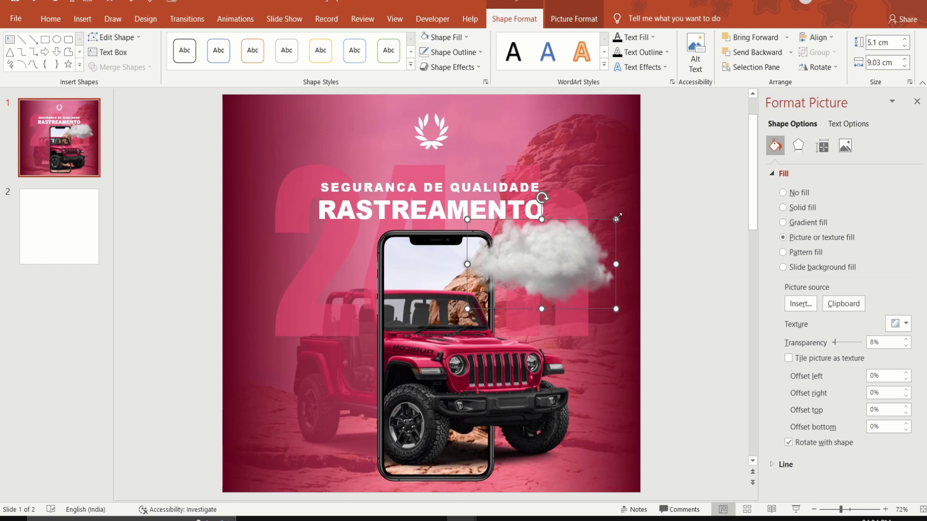
mouse_move(616, 222)
left_mouse_down()
mouse_move(553, 273)
mouse_move(540, 314)
left_mouse_up()
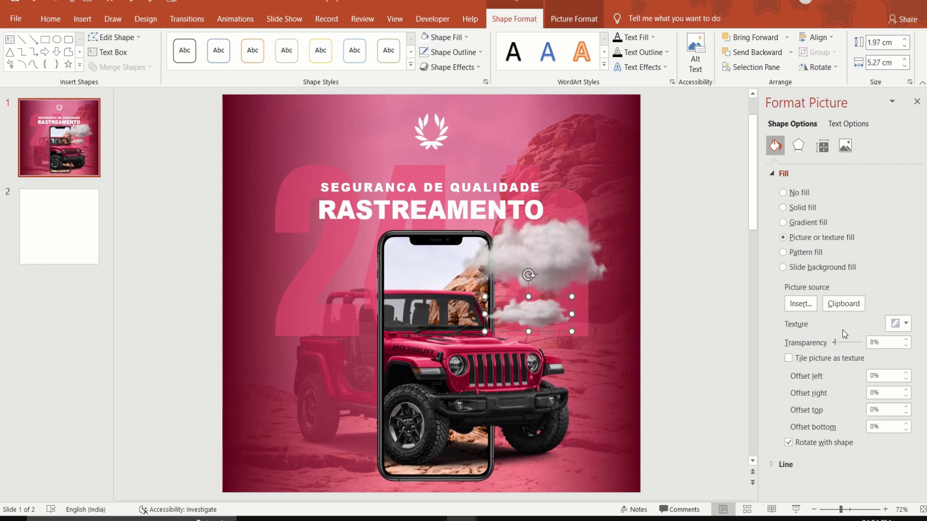
Make the small cloud more transparent and place a horizontally flipped duplicate at the phone's upper left
left_click_drag(836, 343, 841, 343)
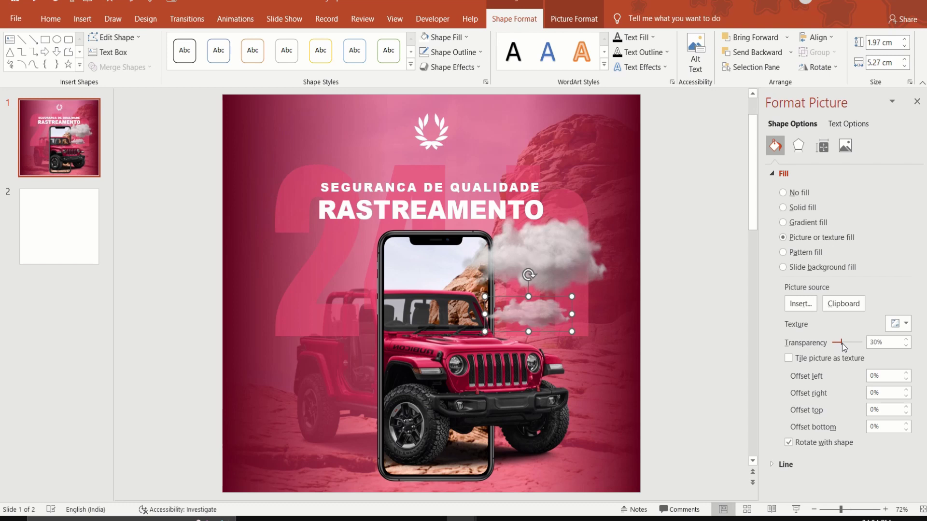
key("ctrl+d")
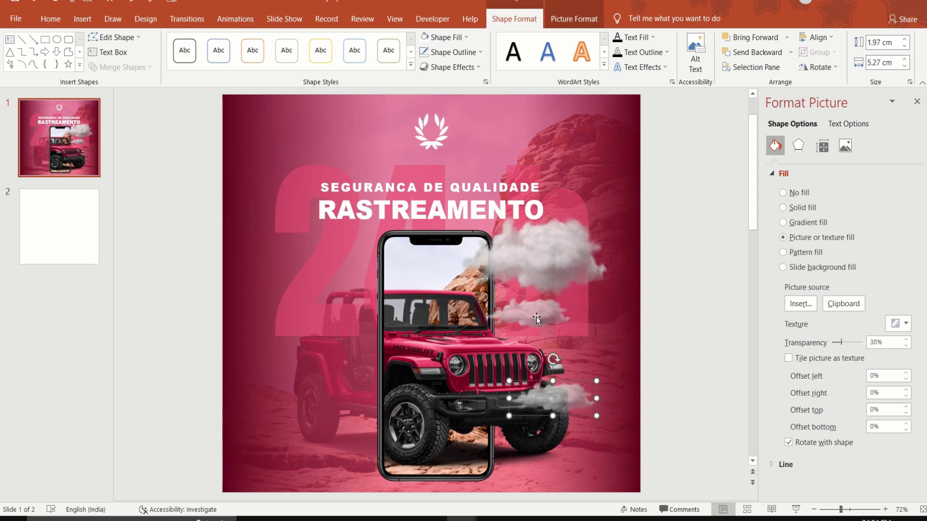
left_click_drag(569, 396, 376, 258)
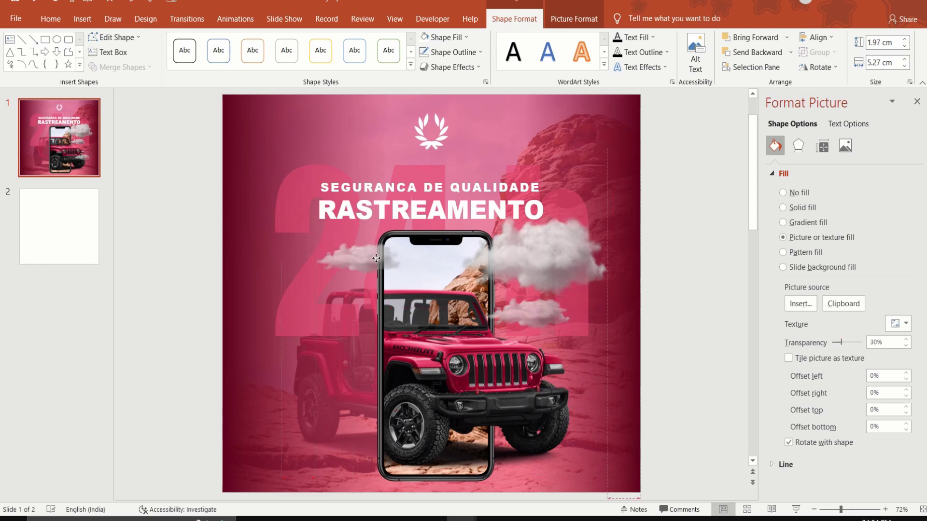
left_click(825, 68)
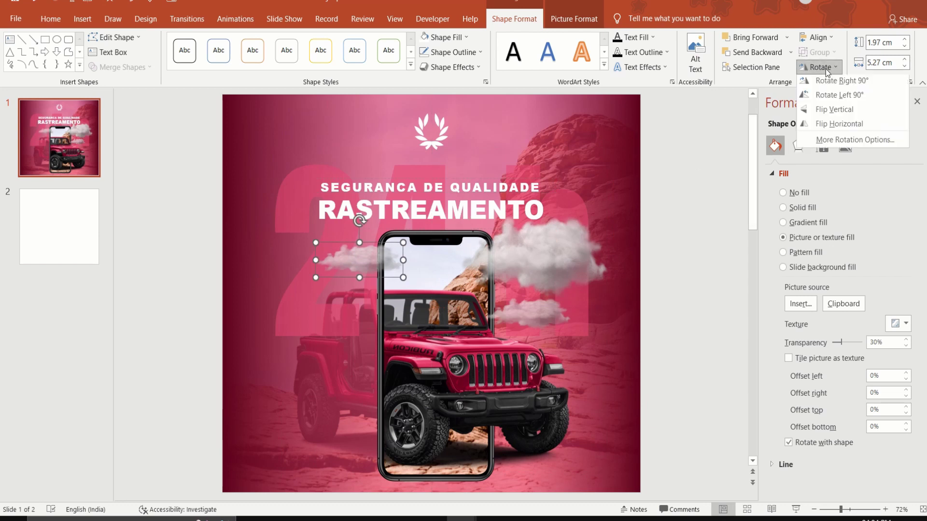
left_click(841, 125)
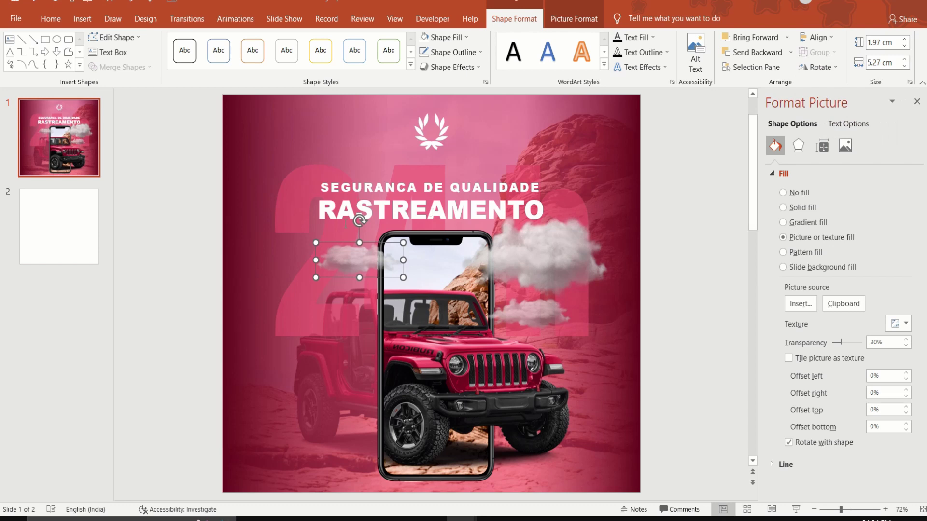
Make the left cloud slightly taller at 15% transparency and close the formatting pane
left_click_drag(360, 242, 361, 236)
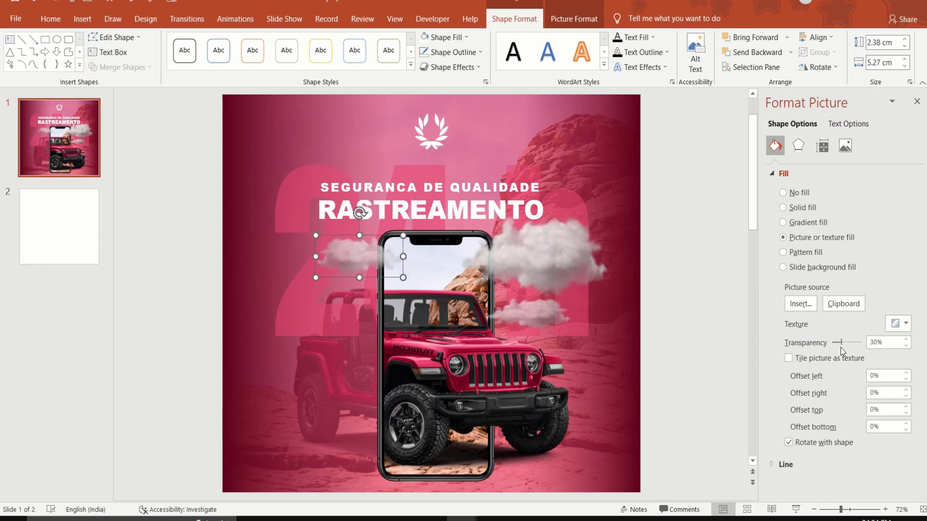
left_click_drag(841, 343, 836, 342)
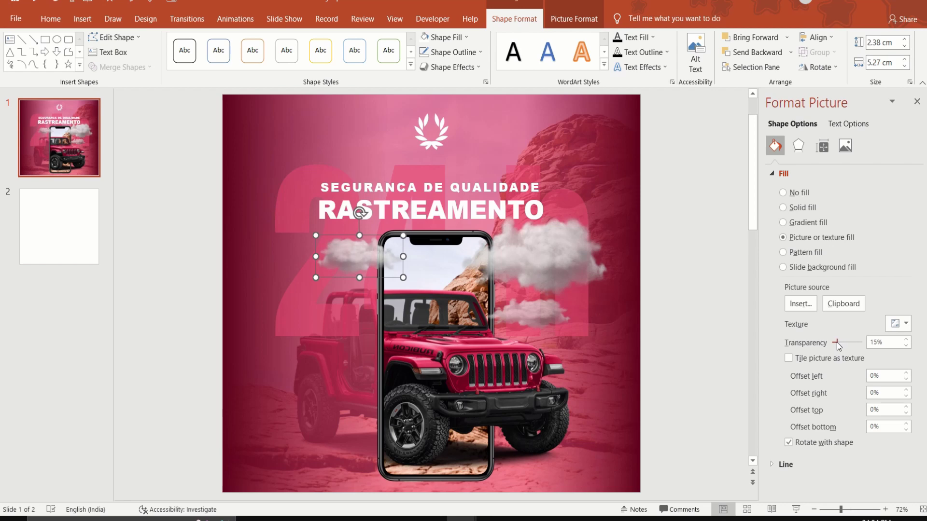
left_click(916, 101)
left_click(835, 267)
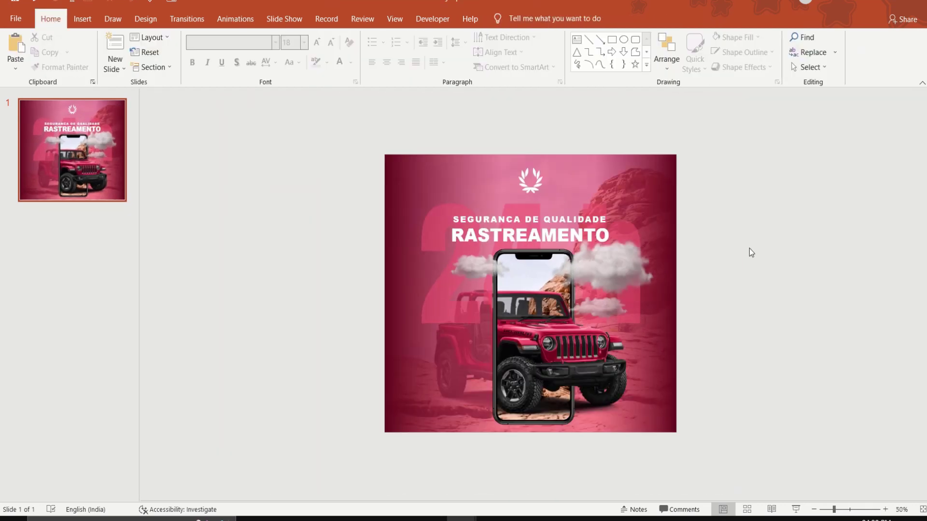
Draw a freehand Scribble blob at the slide's lower left
left_click(577, 64)
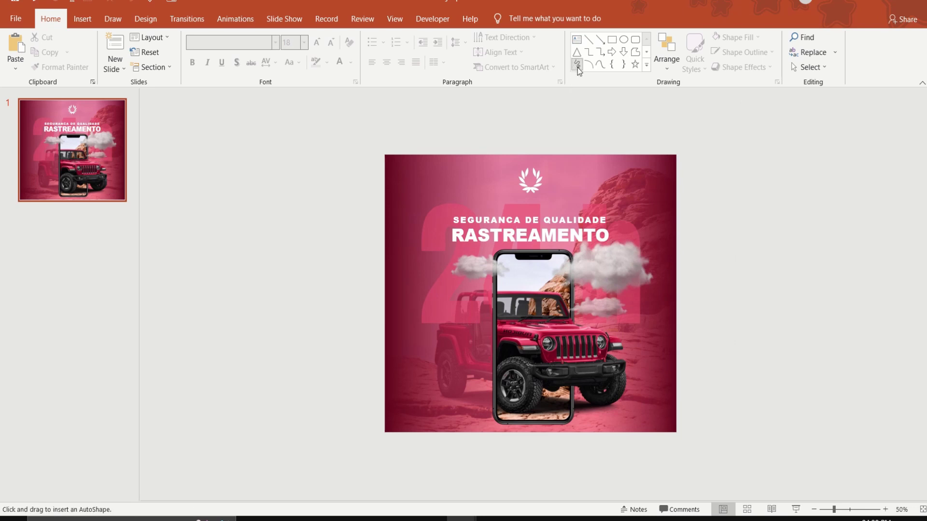
left_click_drag(373, 371, 474, 411)
left_click_drag(513, 439, 366, 378)
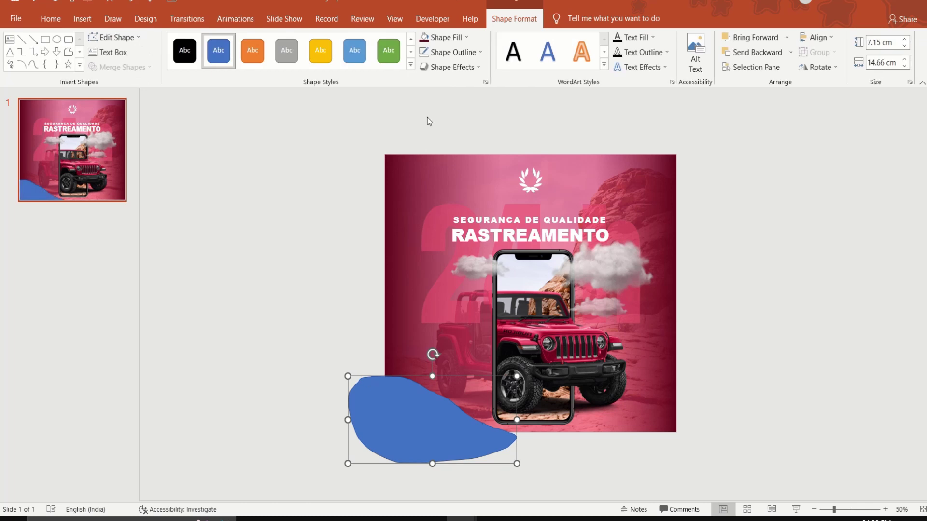
Fill the blob with the slide's dark maroon via the eyedropper and add 25 Point soft edges
left_click(456, 40)
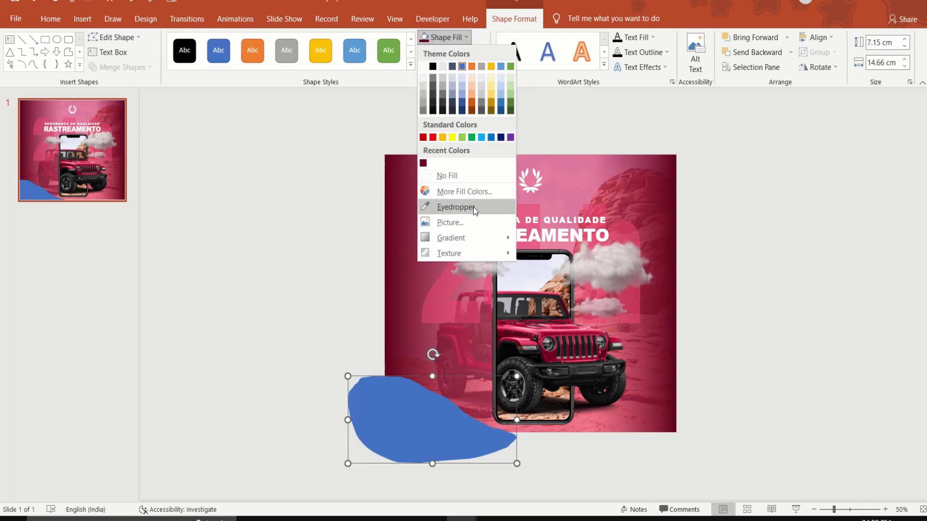
left_click(456, 207)
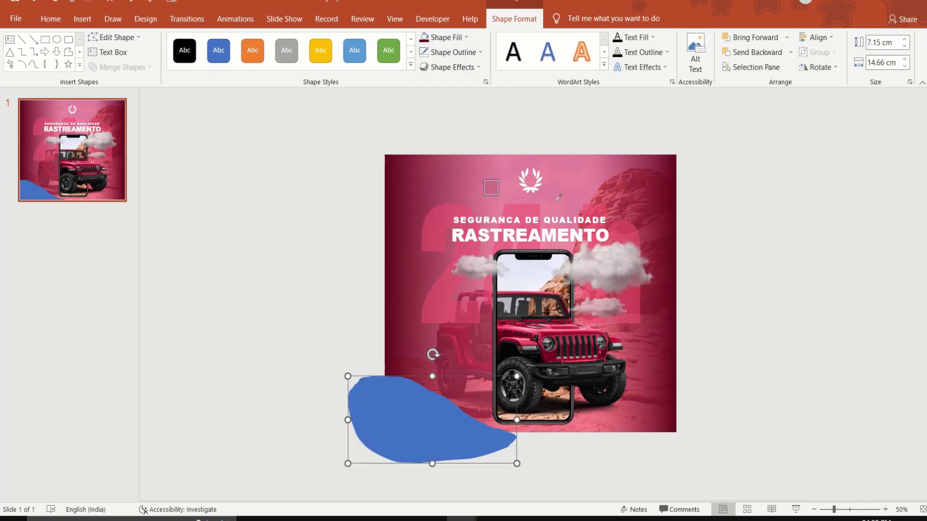
left_click(675, 201)
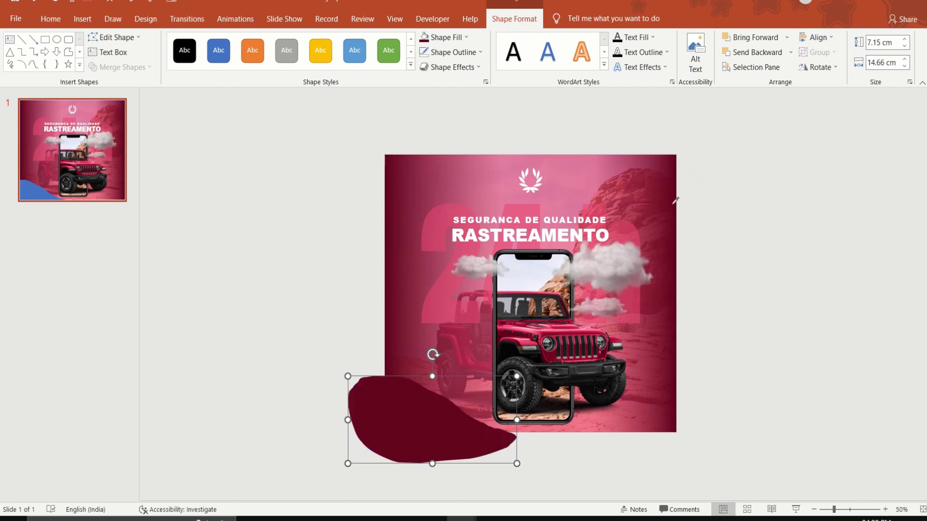
left_click(461, 67)
mouse_move(463, 206)
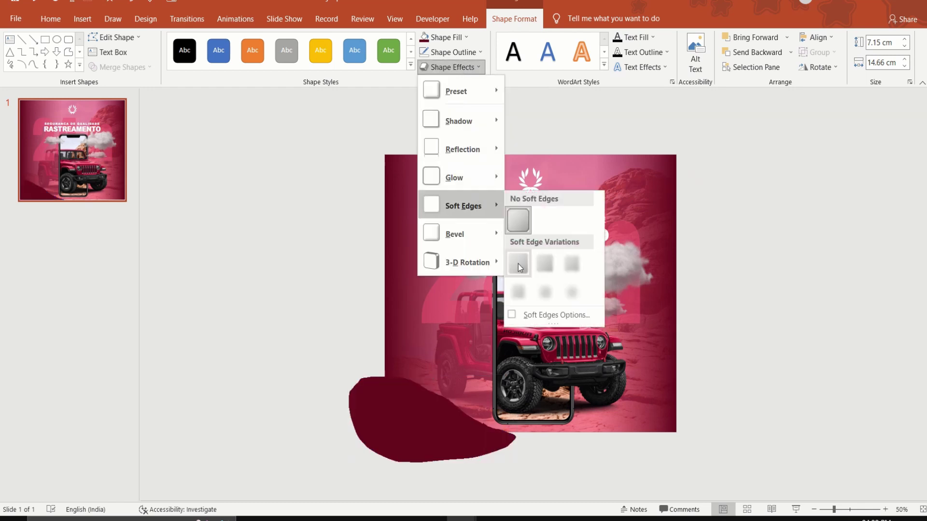
left_click(571, 293)
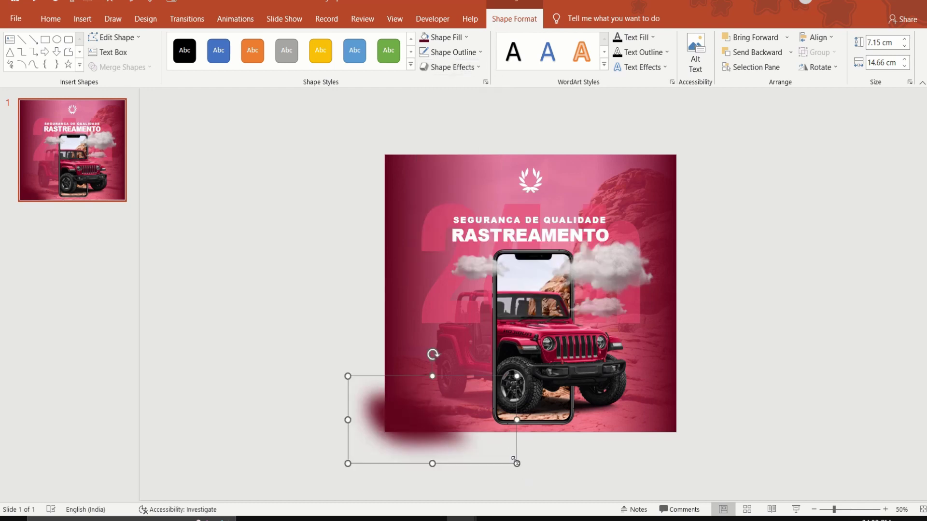
Enlarge the blurred maroon blob, making it taller and wider to the right
left_click_drag(523, 463, 558, 472)
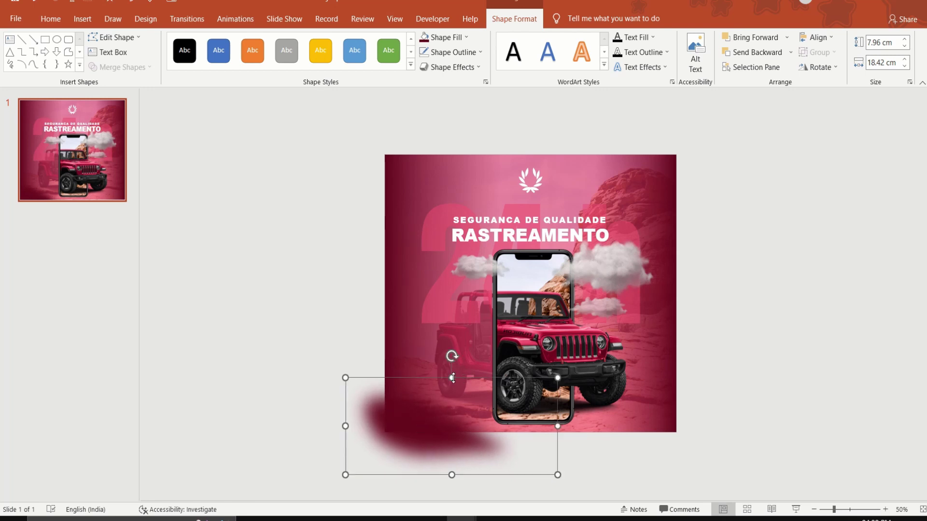
left_click_drag(453, 378, 455, 373)
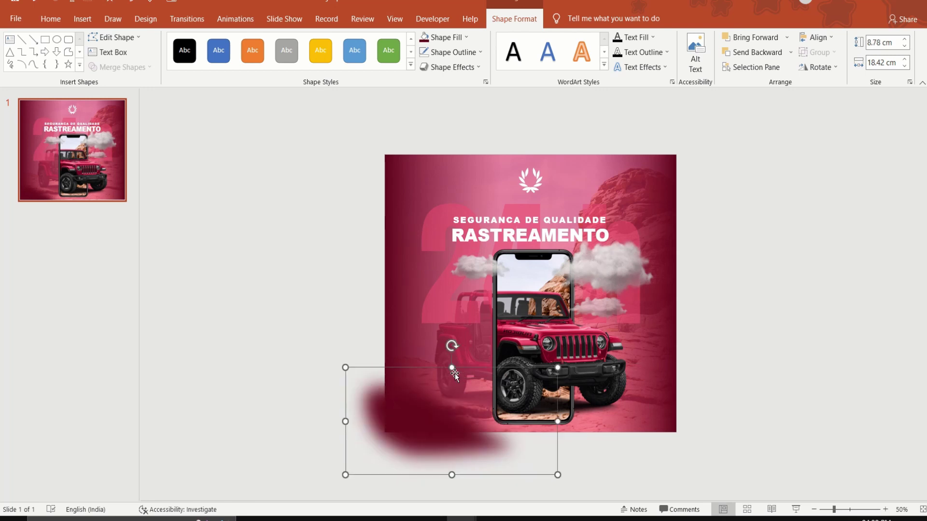
left_click(436, 432)
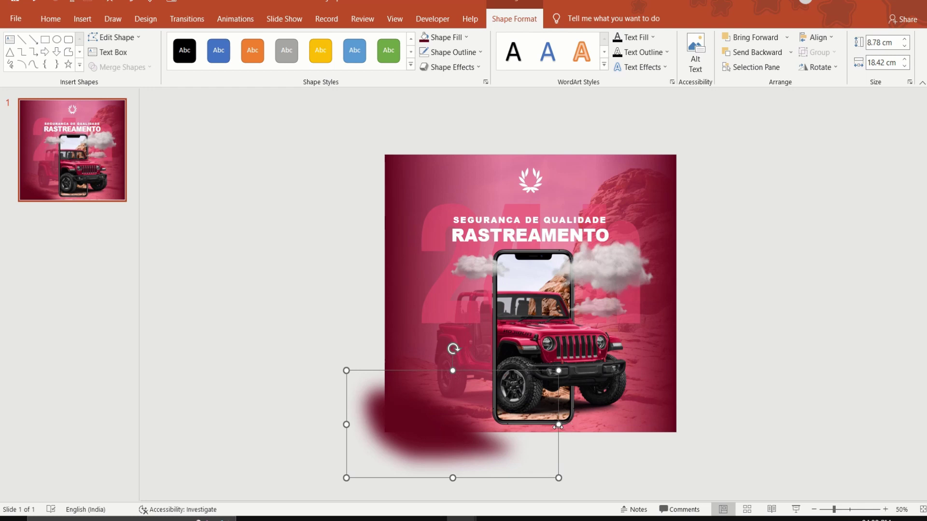
left_click_drag(556, 423, 592, 424)
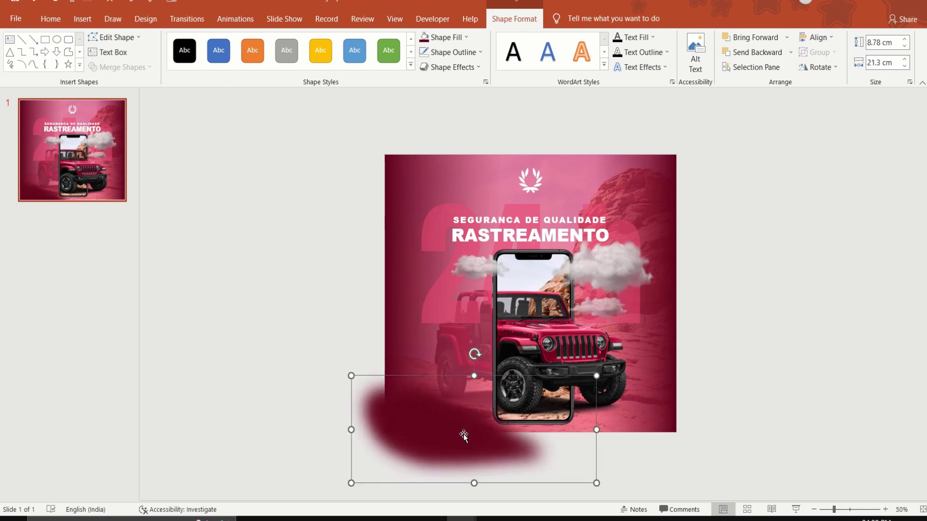
Place a horizontally flipped copy of the blob at the slide's lower right
left_click_drag(463, 434, 760, 394, "ctrl")
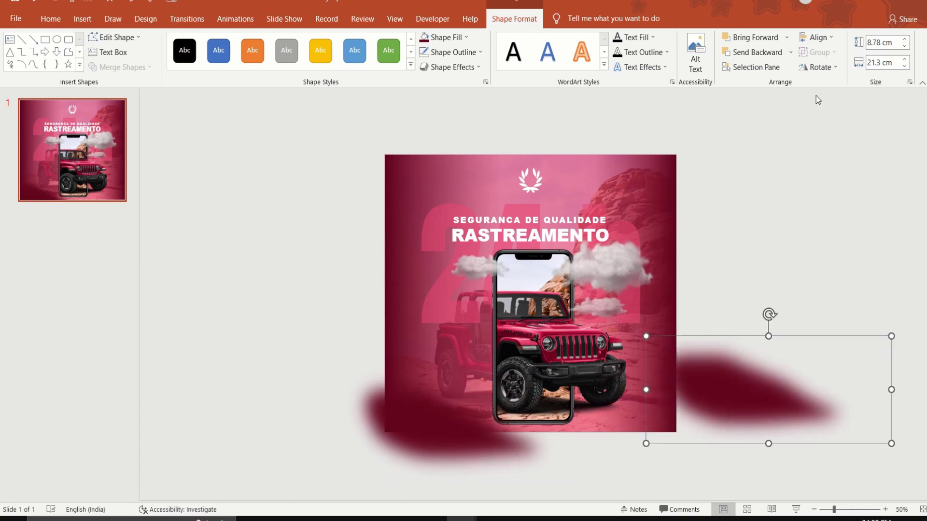
left_click(819, 67)
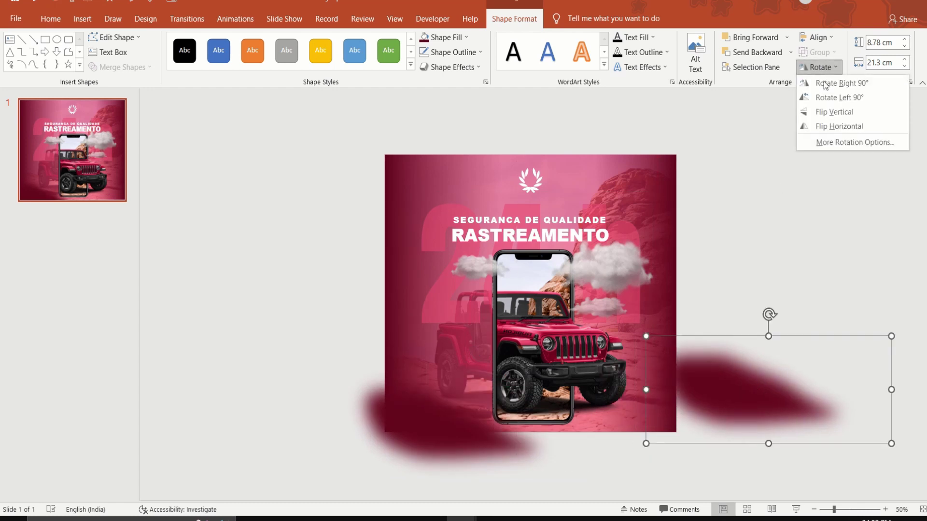
left_click(847, 127)
left_click_drag(841, 371, 670, 416)
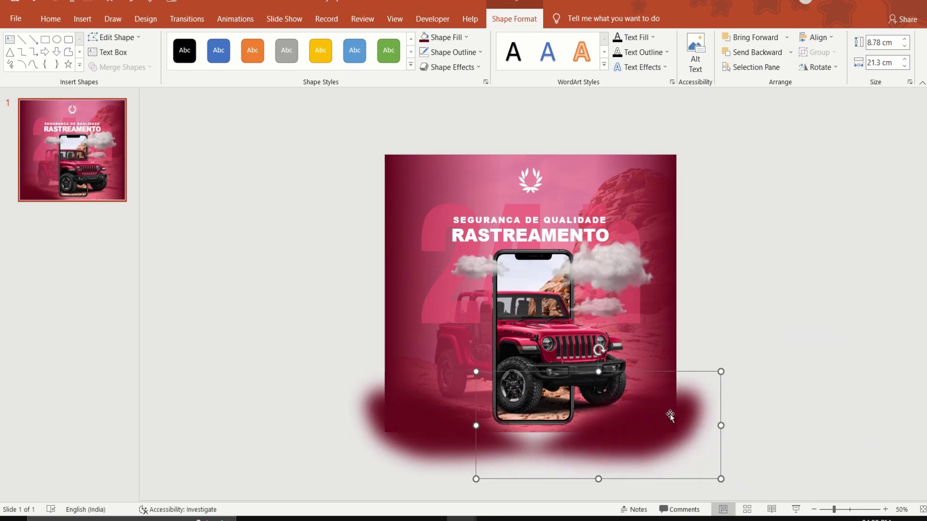
left_click_drag(476, 478, 465, 479)
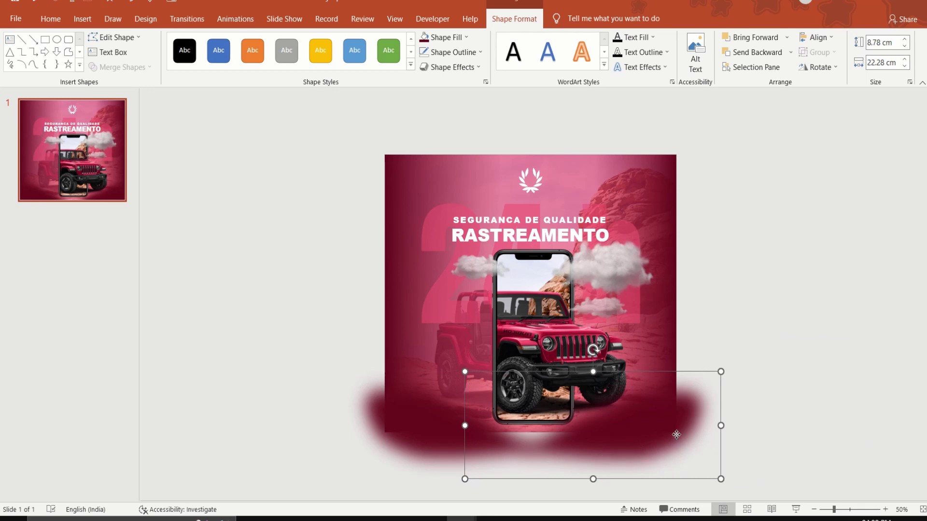
left_click_drag(677, 436, 794, 436)
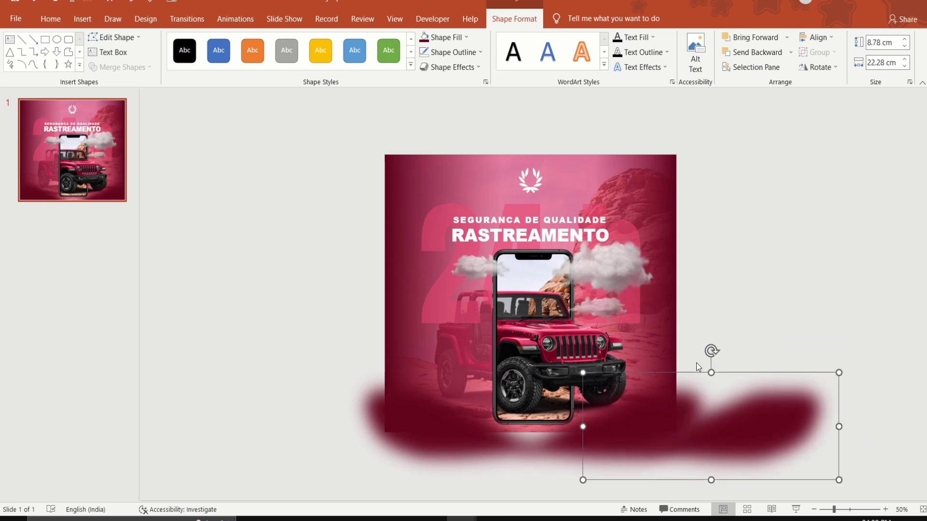
Flatten the copy into a 4.86 × 22.28 cm strip, tilted slightly under the phone
left_click_drag(711, 373, 710, 442)
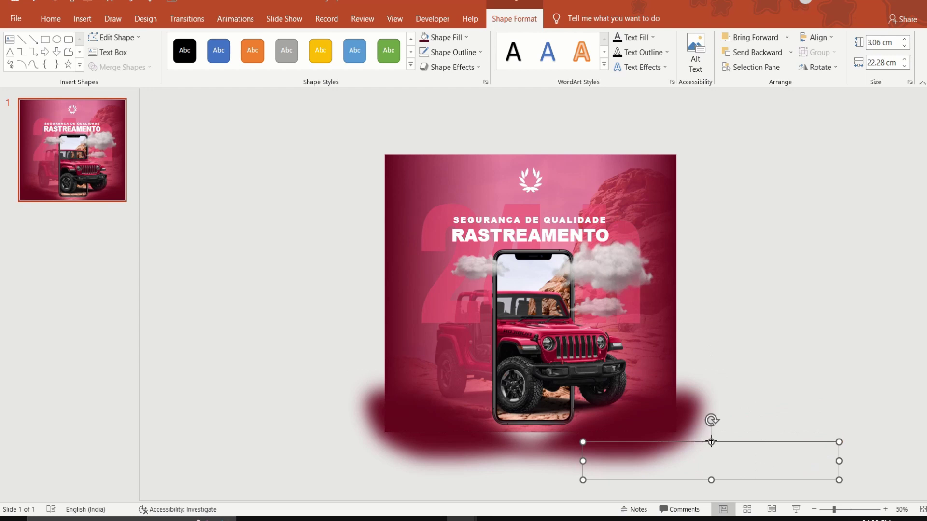
left_click_drag(711, 442, 711, 421)
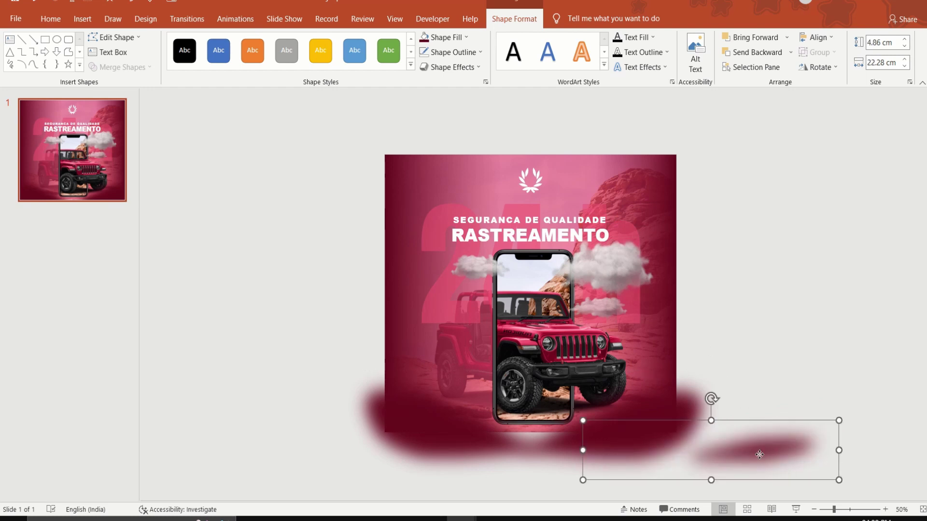
left_click_drag(759, 455, 534, 440)
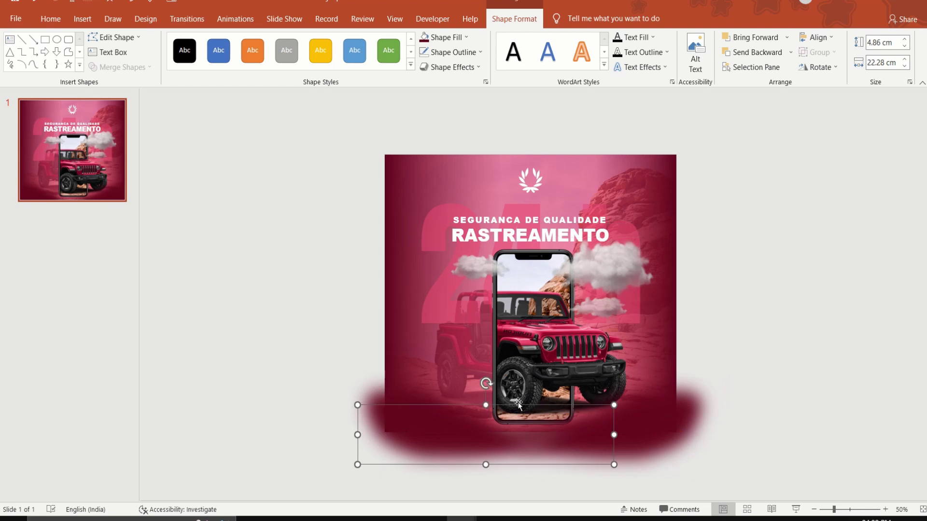
left_click_drag(486, 383, 491, 383)
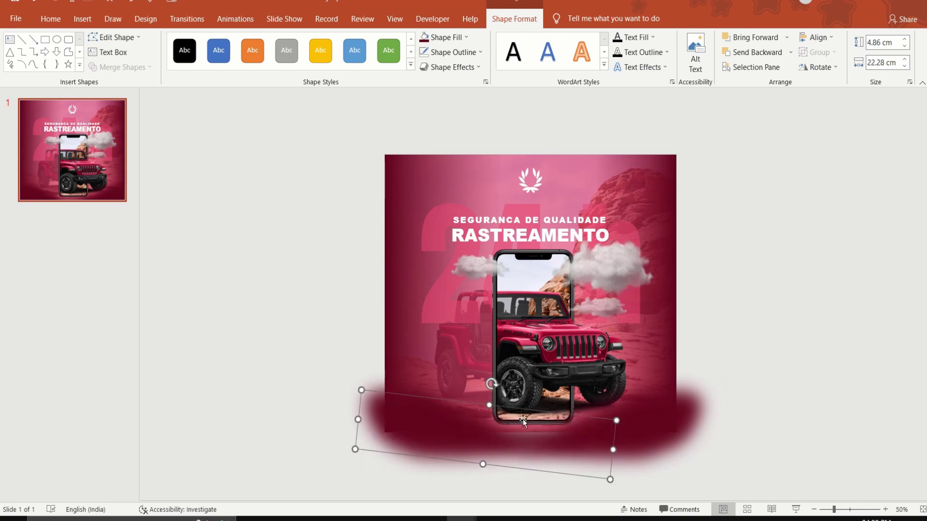
left_click_drag(544, 449, 542, 443)
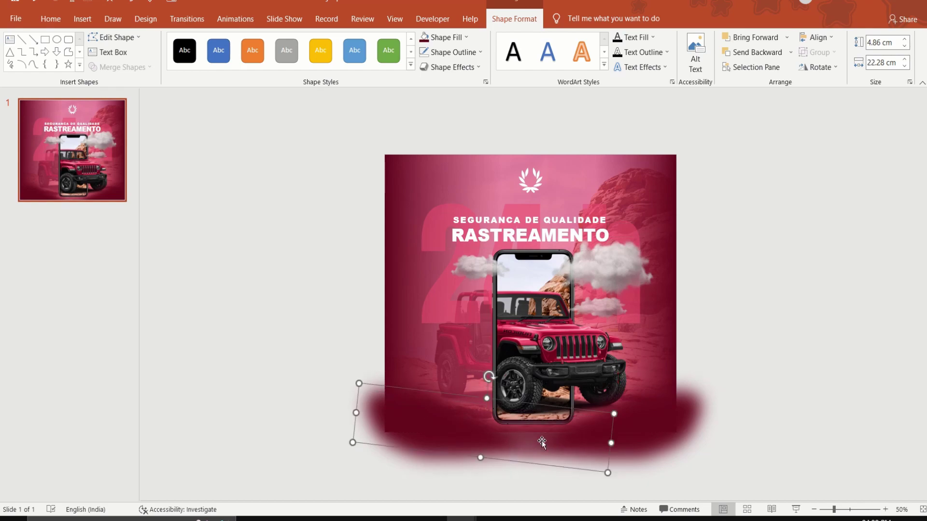